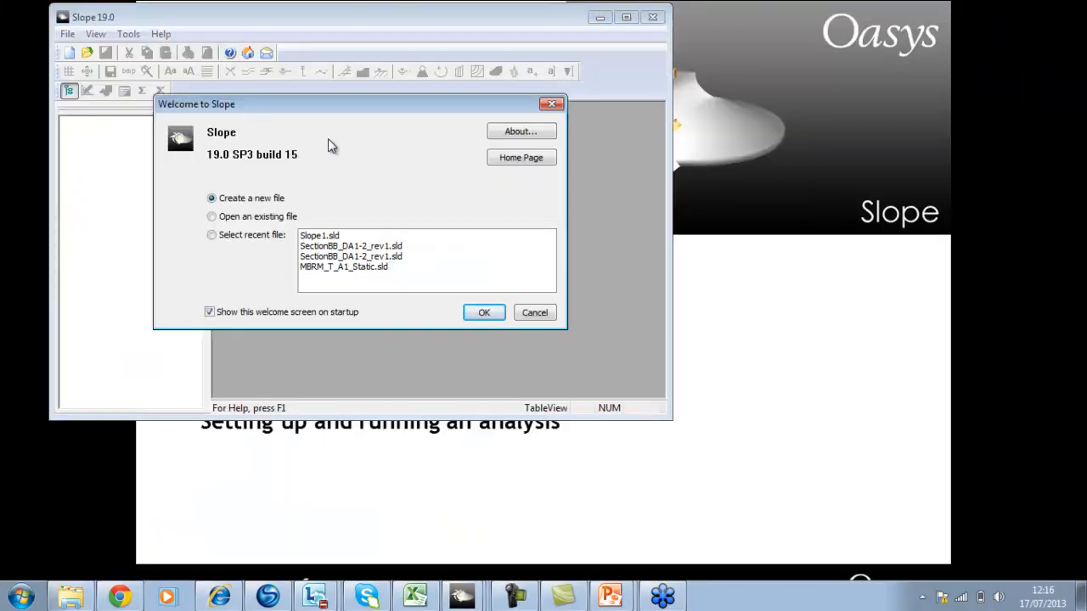
Create a new file with the job title "Slope Runthrough" and the subtitle "Simple Analysis"
{"action": "left_click", "coordinate": [626, 19]}
{"action": "left_click", "coordinate": [477, 313]}
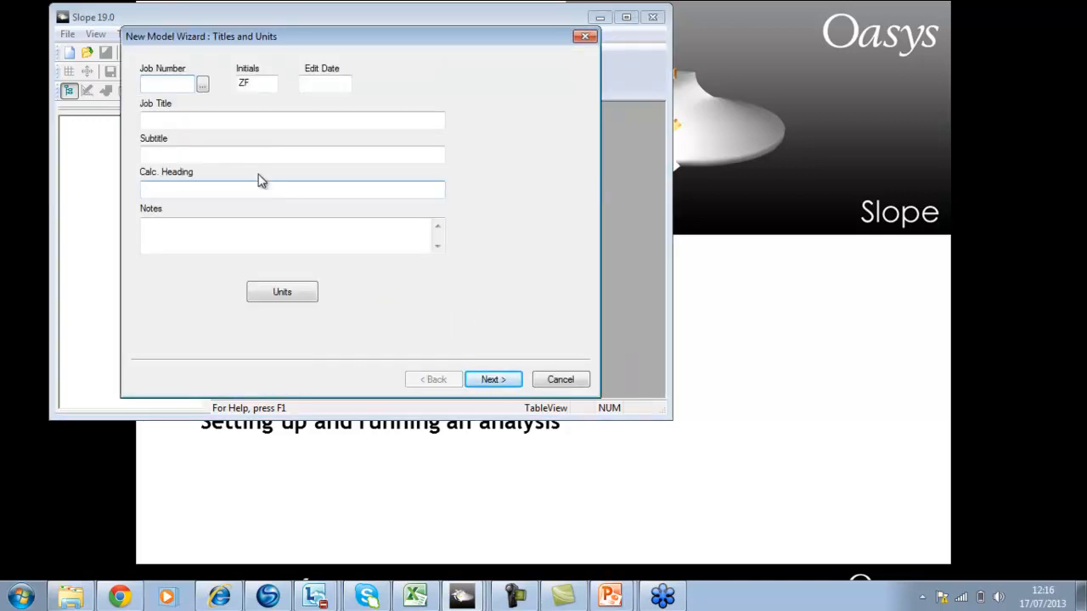
{"action": "left_click", "coordinate": [243, 115]}
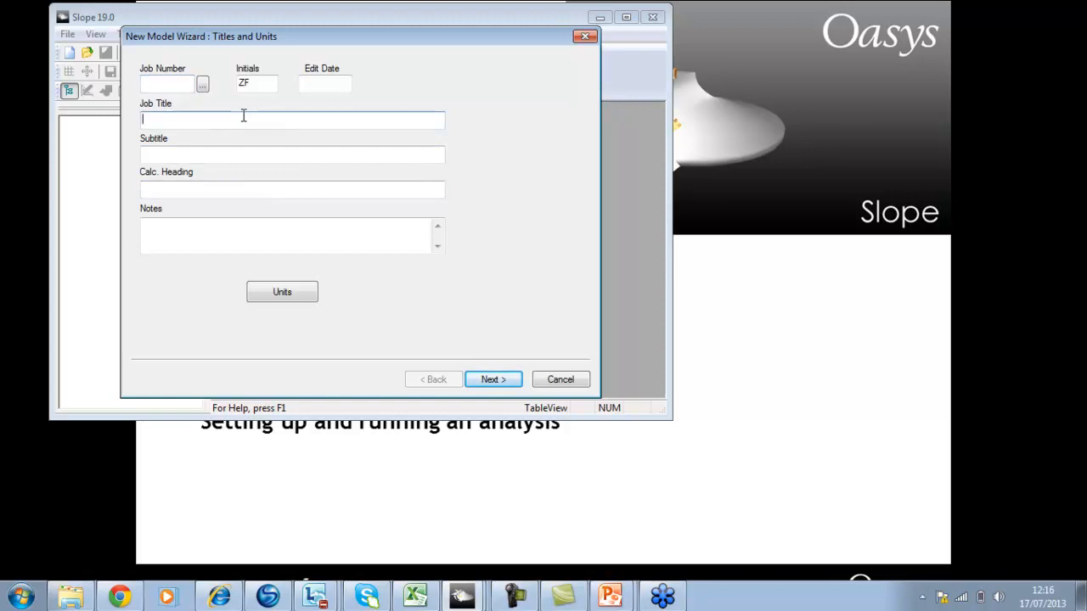
{"action": "type", "text": "Slope Runthrough"}
{"action": "left_click", "coordinate": [185, 157]}
{"action": "type", "text": "Slmple Analysis"}
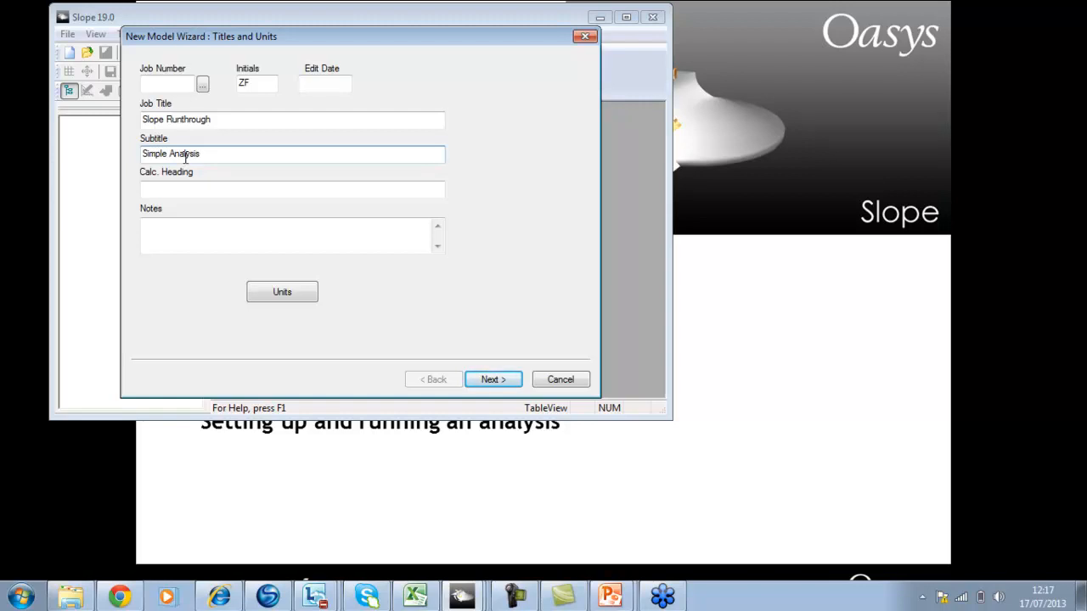
{"action": "left_click", "coordinate": [491, 384]}
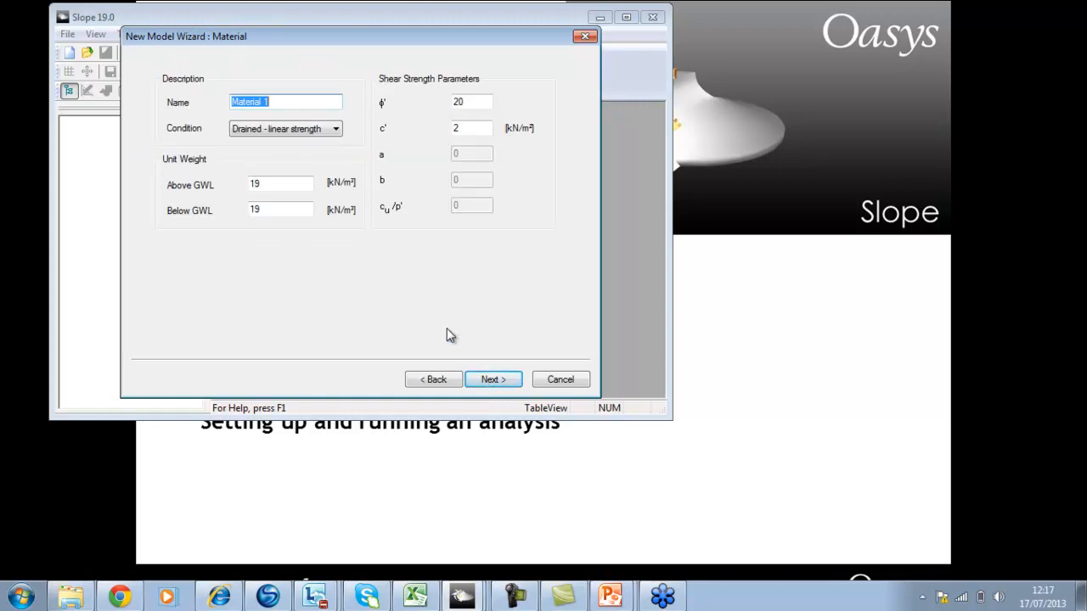
Define the material Embankment with unit weights of 15 above and 19.5 below groundwater level and a c' of 5 kN/m²
{"action": "type", "text": "Embankment"}
{"action": "key", "text": "Tab"}
{"action": "key", "text": "Tab"}
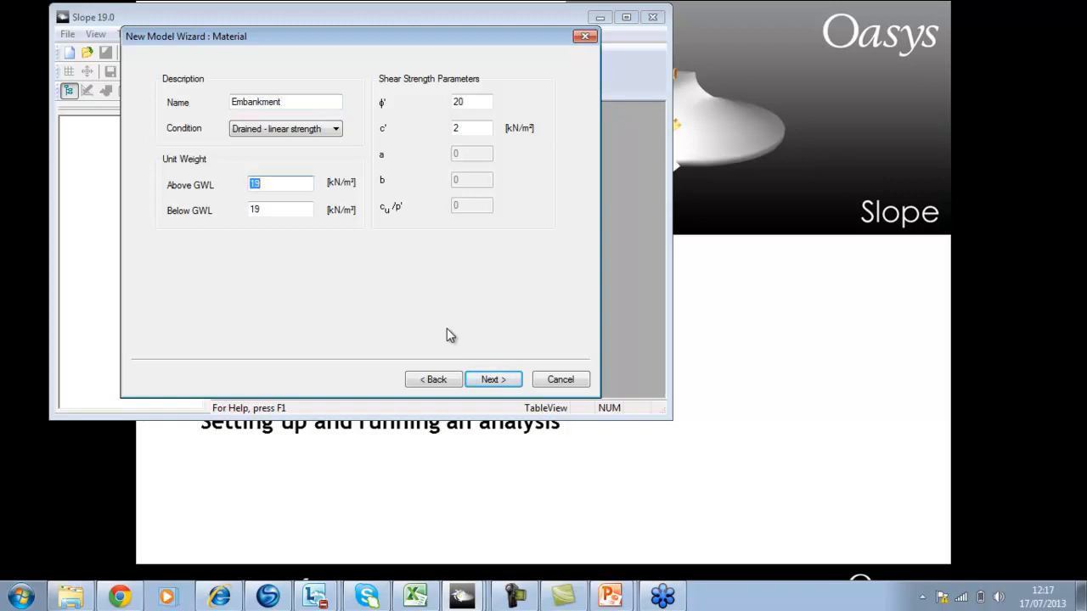
{"action": "type", "text": "15"}
{"action": "key", "text": "Tab"}
{"action": "type", "text": "19.5"}
{"action": "key", "text": "Tab"}
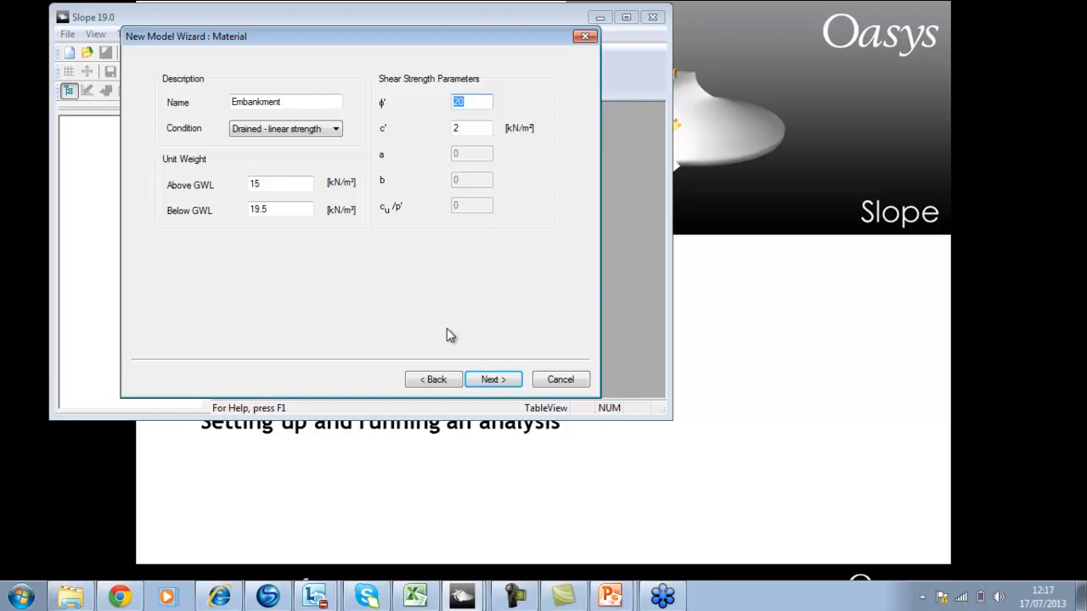
{"action": "key", "text": "Tab"}
{"action": "type", "text": "5"}
{"action": "left_click", "coordinate": [501, 384]}
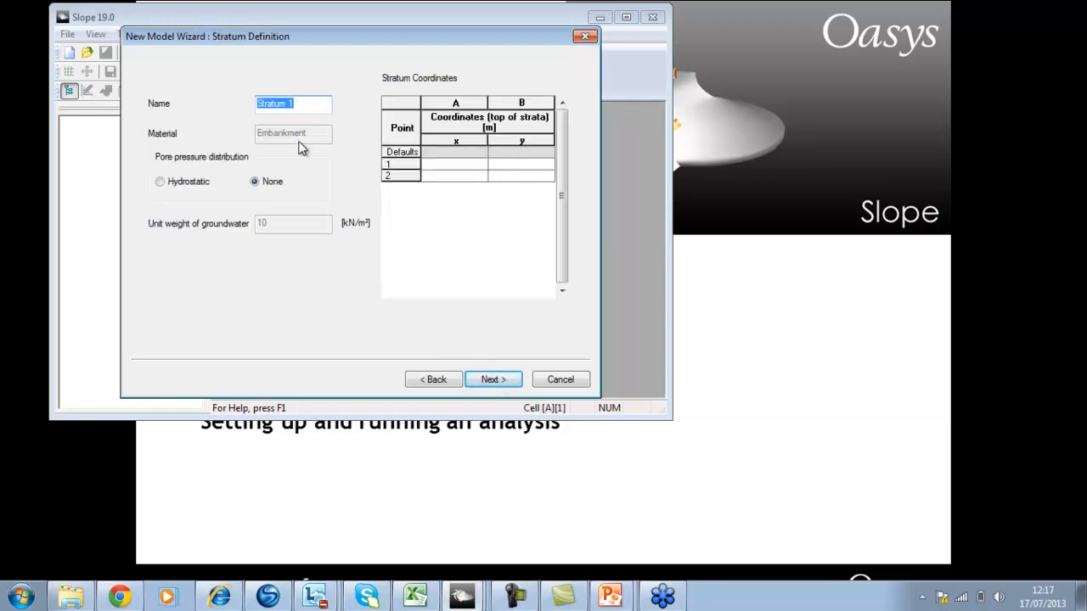
Define the stratum Embankment with hydrostatic pore pressure and the Embankment x and y coordinates copied from the Excel workbook
{"action": "type", "text": "Embankment"}
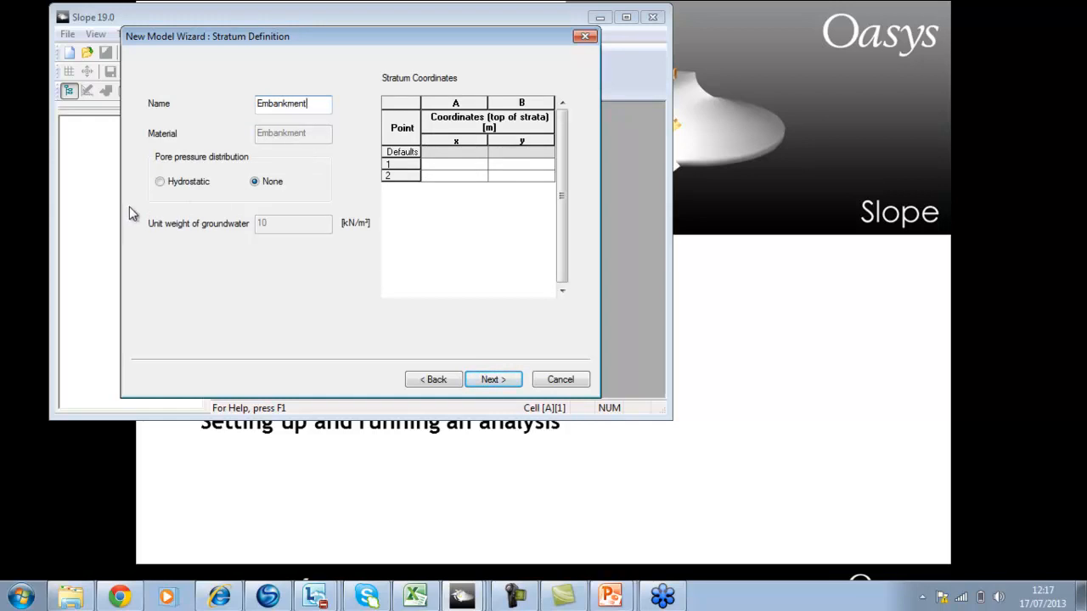
{"action": "left_click", "coordinate": [159, 184]}
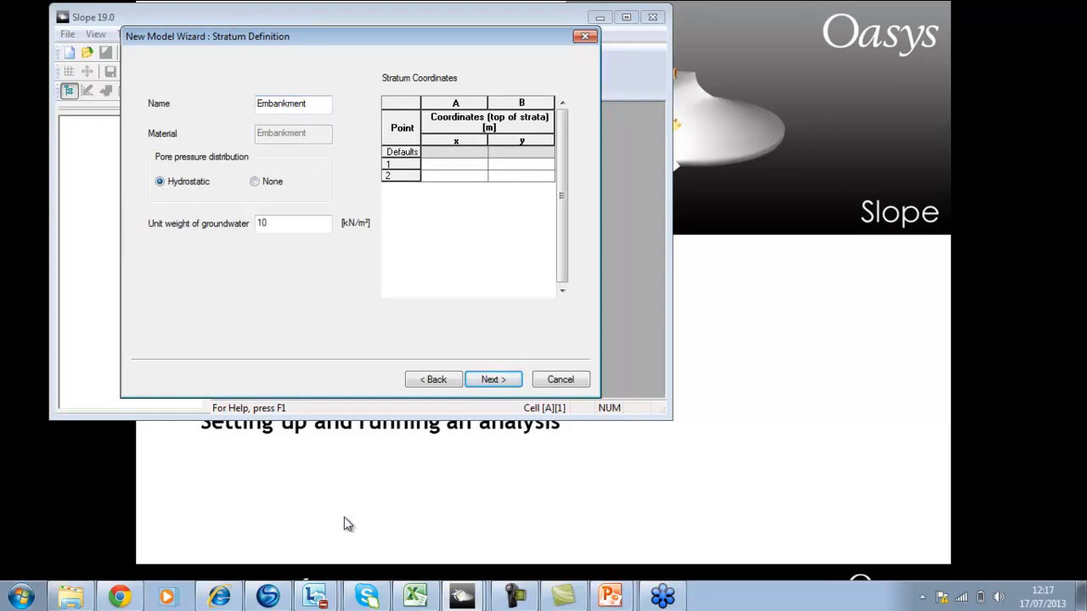
{"action": "left_click", "coordinate": [415, 595]}
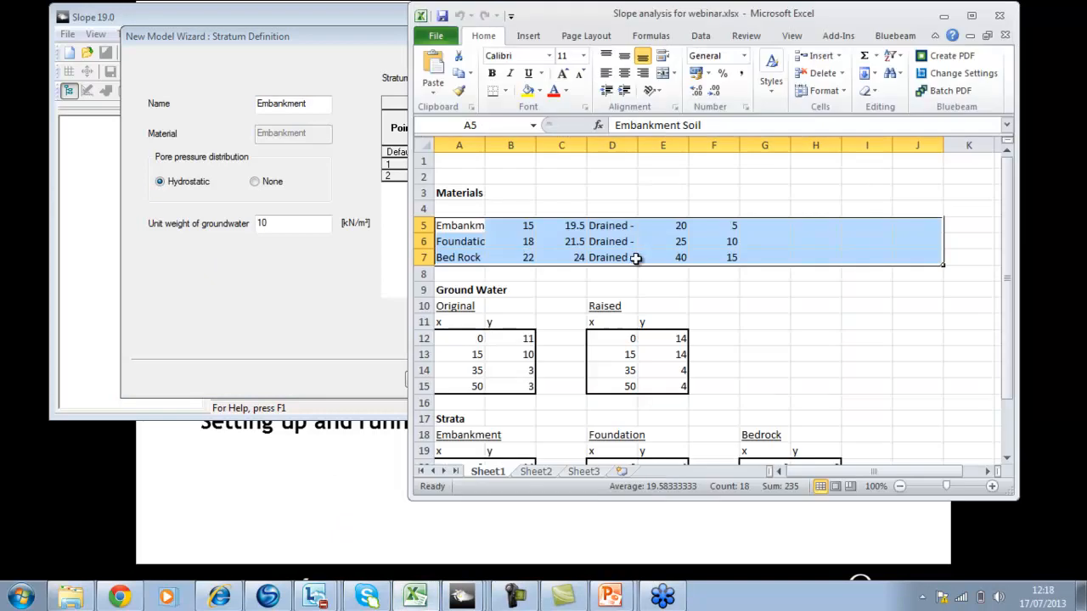
{"action": "left_click_drag", "start_coordinate": [456, 339], "coordinate": [496, 383]}
{"action": "left_click_drag", "start_coordinate": [1011, 374], "coordinate": [1002, 442]}
{"action": "left_click_drag", "start_coordinate": [444, 404], "coordinate": [504, 449]}
{"action": "key", "text": "ctrl+c"}
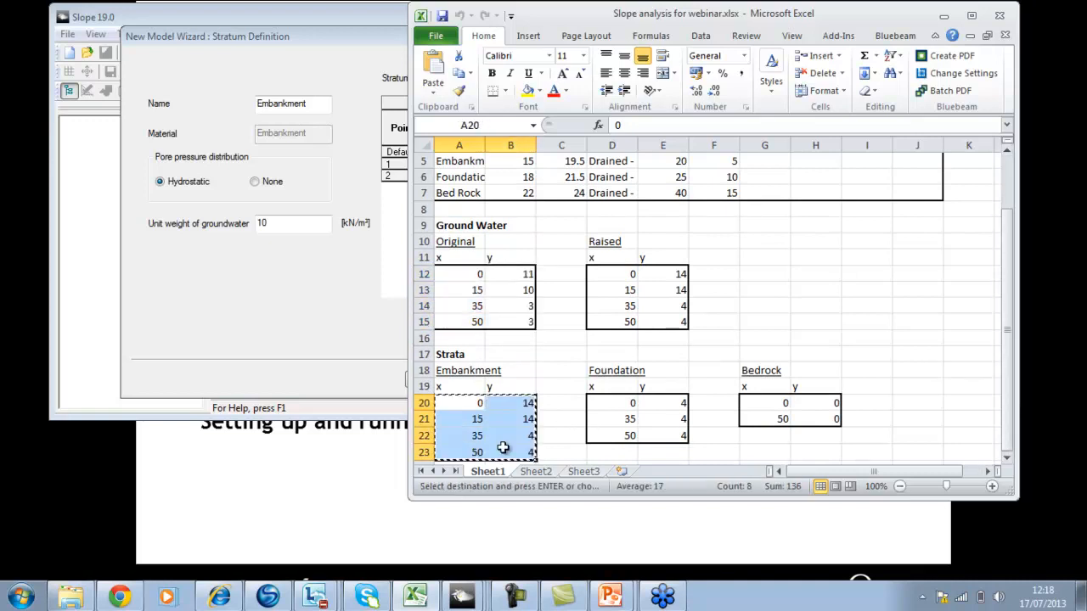
{"action": "left_click", "coordinate": [312, 308]}
{"action": "left_click", "coordinate": [468, 164]}
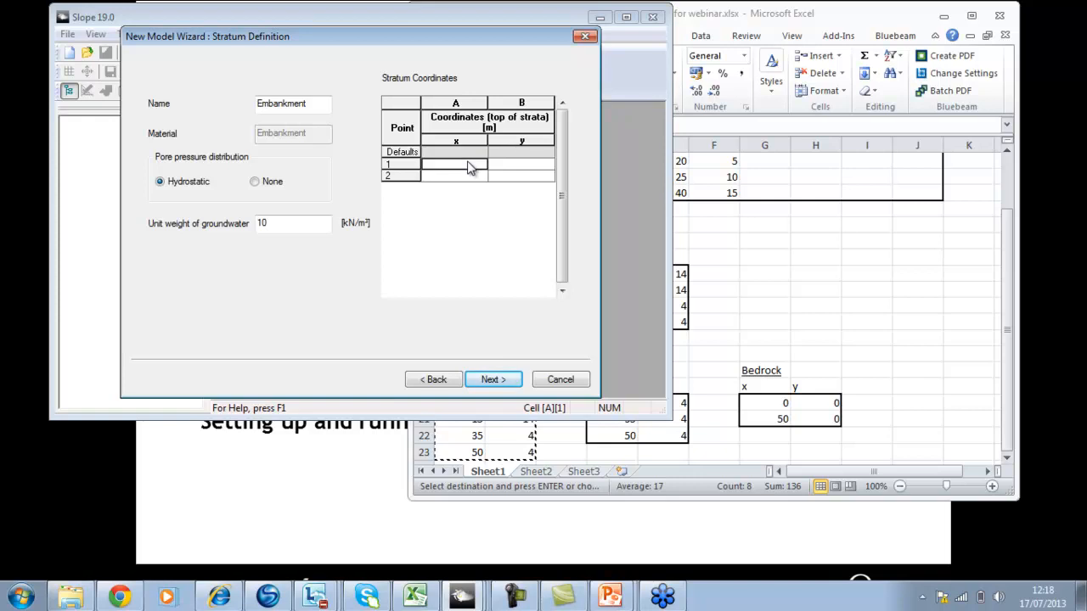
{"action": "key", "text": "ctrl+v"}
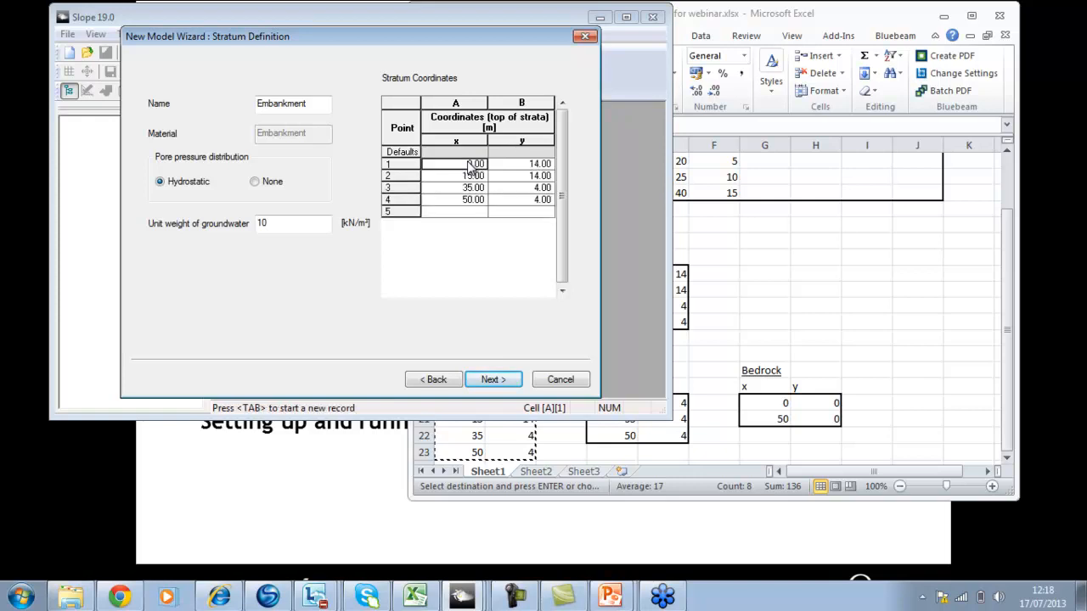
{"action": "left_click", "coordinate": [486, 384]}
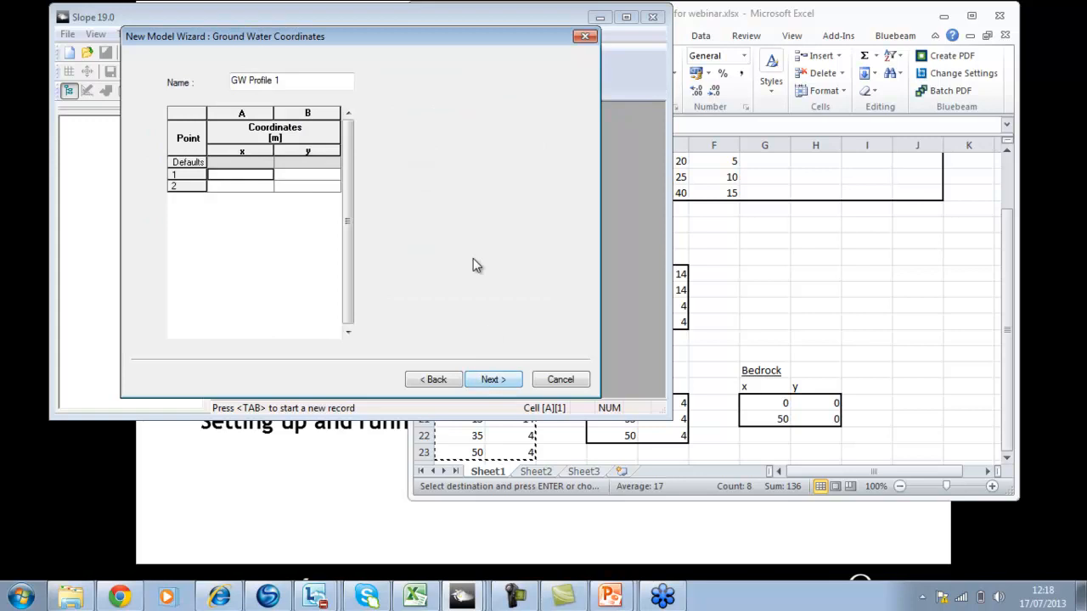
Name the groundwater profile Original and fill it with the Original groundwater coordinates copied from the Excel workbook
{"action": "left_click_drag", "start_coordinate": [294, 78], "coordinate": [123, 82]}
{"action": "type", "text": "O"}
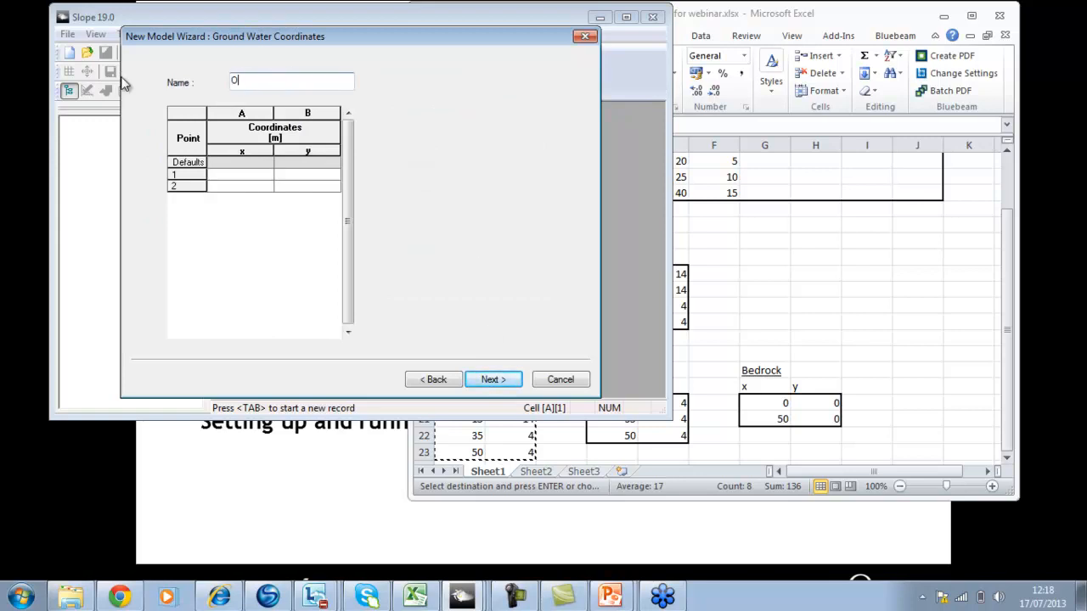
{"action": "type", "text": "rriginal"}
{"action": "left_click", "coordinate": [791, 302]}
{"action": "left_click_drag", "start_coordinate": [461, 276], "coordinate": [505, 322]}
{"action": "key", "text": "ctrl+c"}
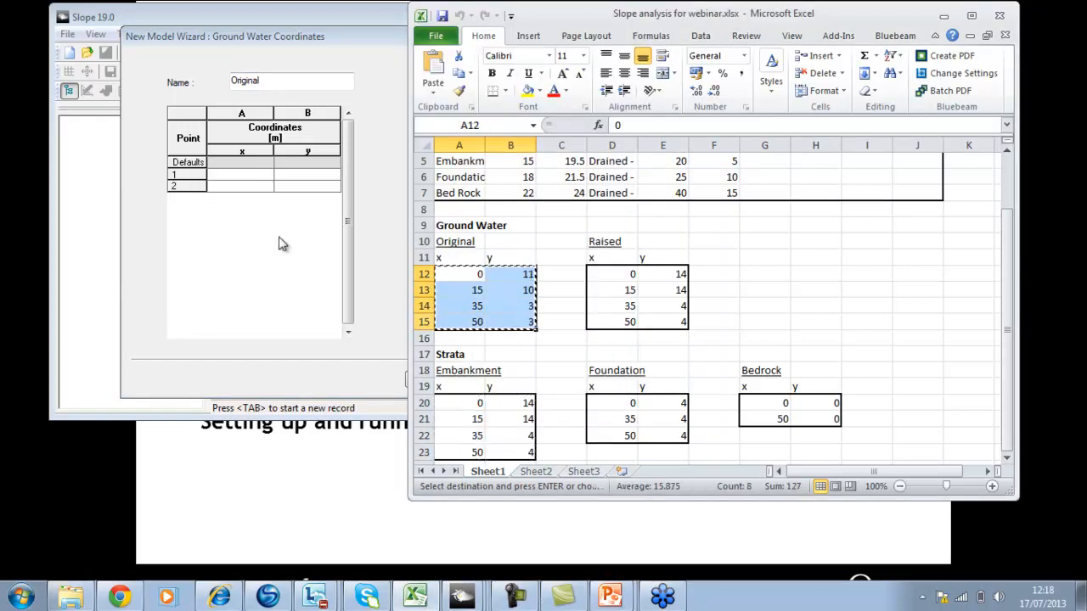
{"action": "left_click", "coordinate": [242, 176]}
{"action": "key", "text": "ctrl+v"}
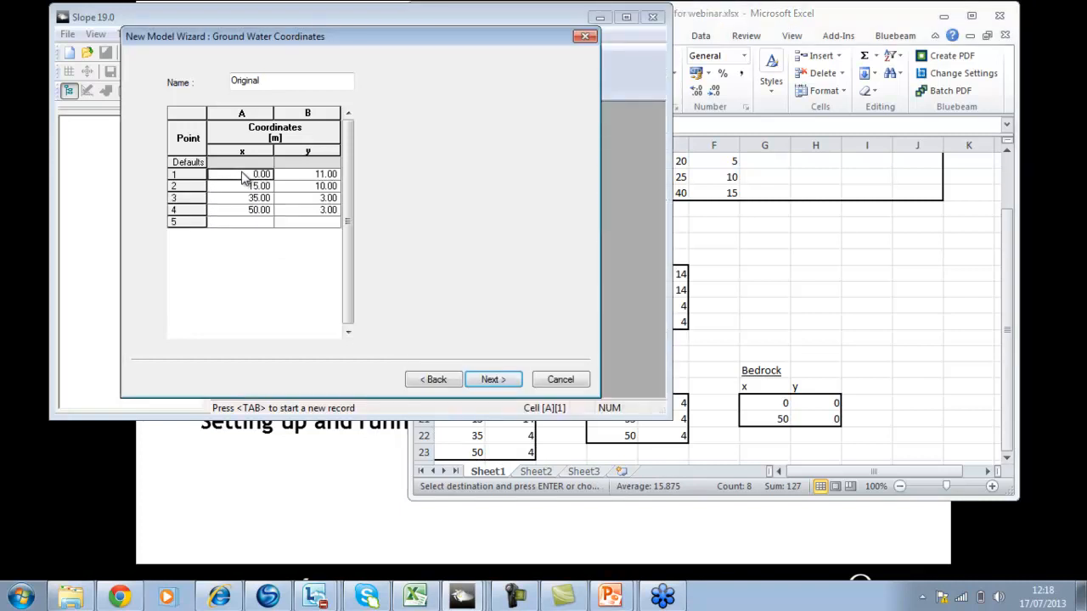
{"action": "left_click", "coordinate": [501, 380]}
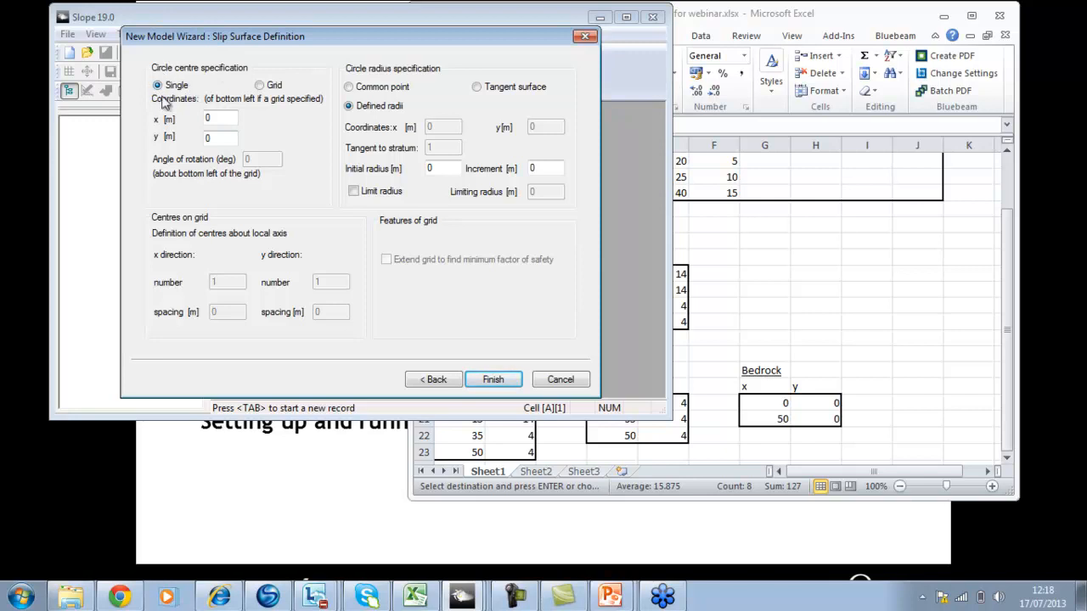
Specify the slip circle centres as a grid with its origin at x 25 m, y 25 m, rotated by -20 degrees
{"action": "left_click", "coordinate": [264, 88]}
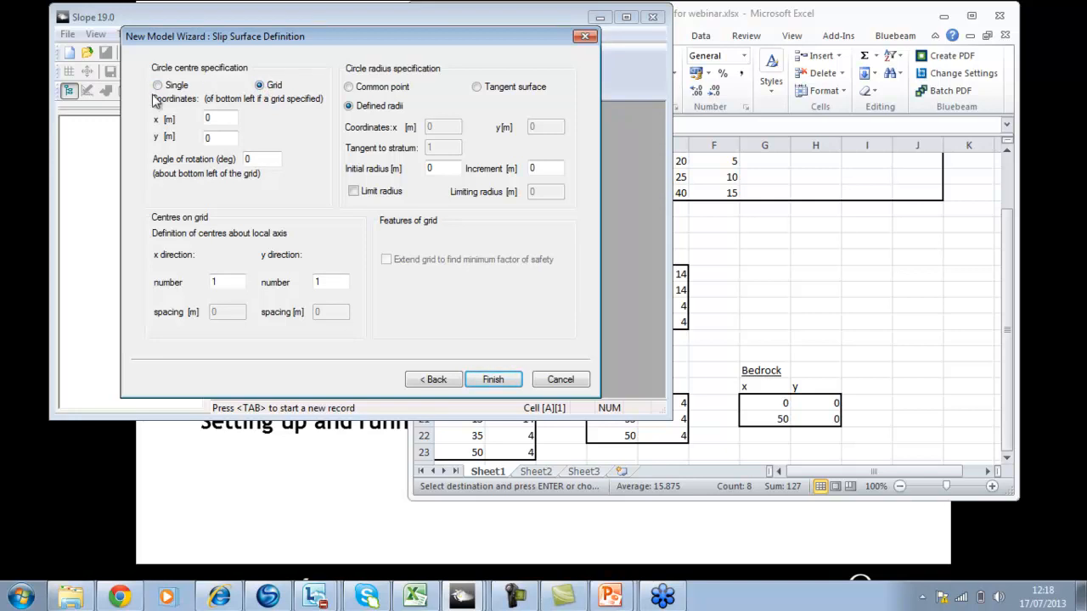
{"action": "double_click", "coordinate": [216, 118]}
{"action": "type", "text": "25"}
{"action": "key", "text": "Tab"}
{"action": "type", "text": "25"}
{"action": "key", "text": "Tab"}
{"action": "type", "text": "-20"}
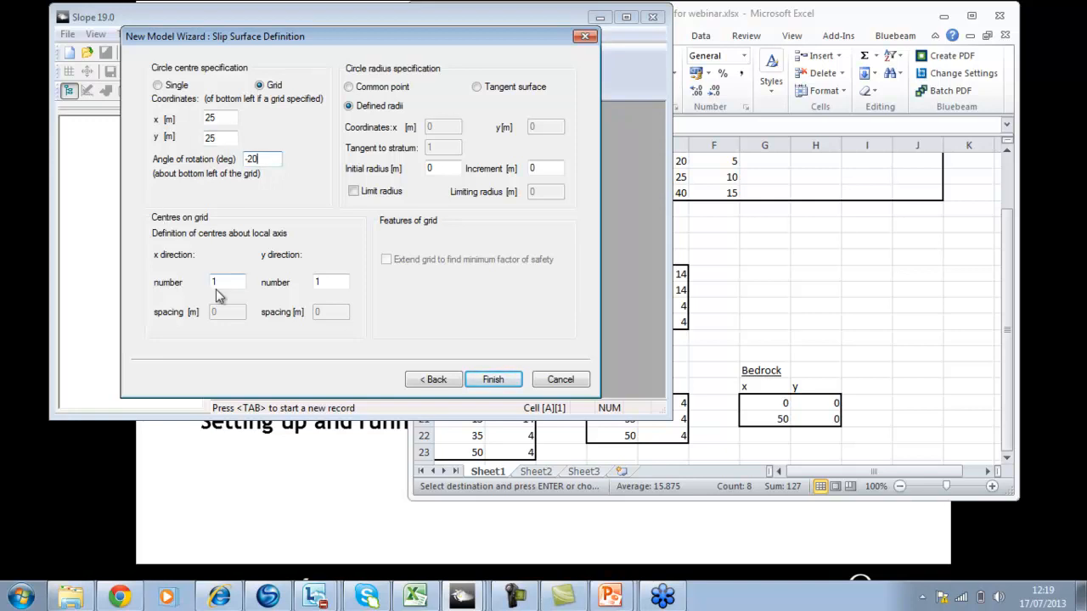
Set the grid to 15 centres at 1 m spacing in both x and y, and extend it to find the minimum factor of safety
{"action": "left_click", "coordinate": [225, 285]}
{"action": "left_click_drag", "start_coordinate": [224, 285], "coordinate": [198, 284]}
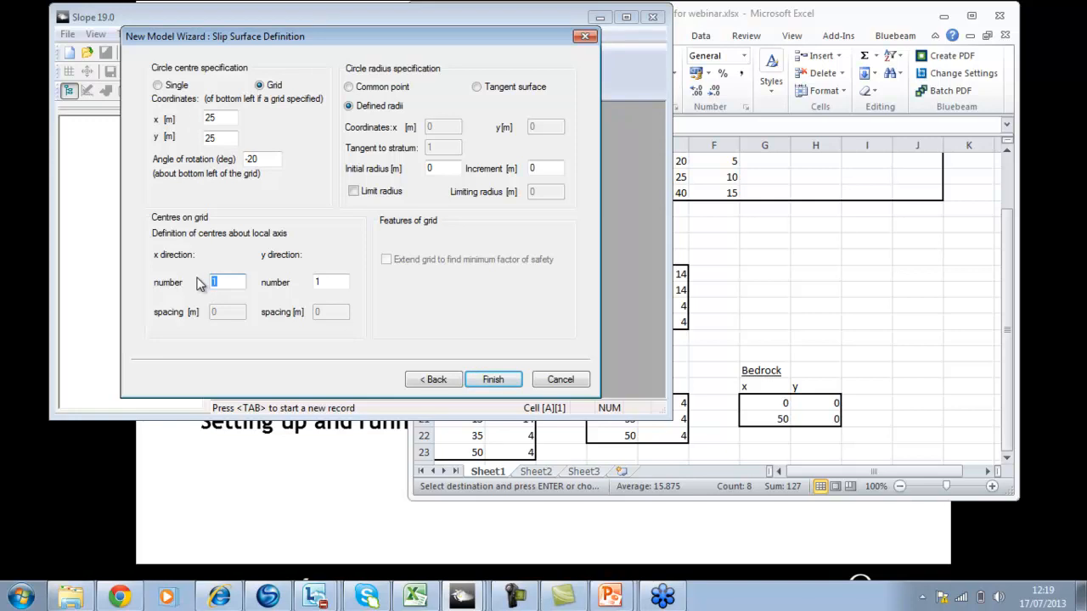
{"action": "type", "text": "15"}
{"action": "key", "text": "Tab"}
{"action": "type", "text": "1"}
{"action": "key", "text": "Tab"}
{"action": "type", "text": "15"}
{"action": "key", "text": "Tab"}
{"action": "type", "text": "1"}
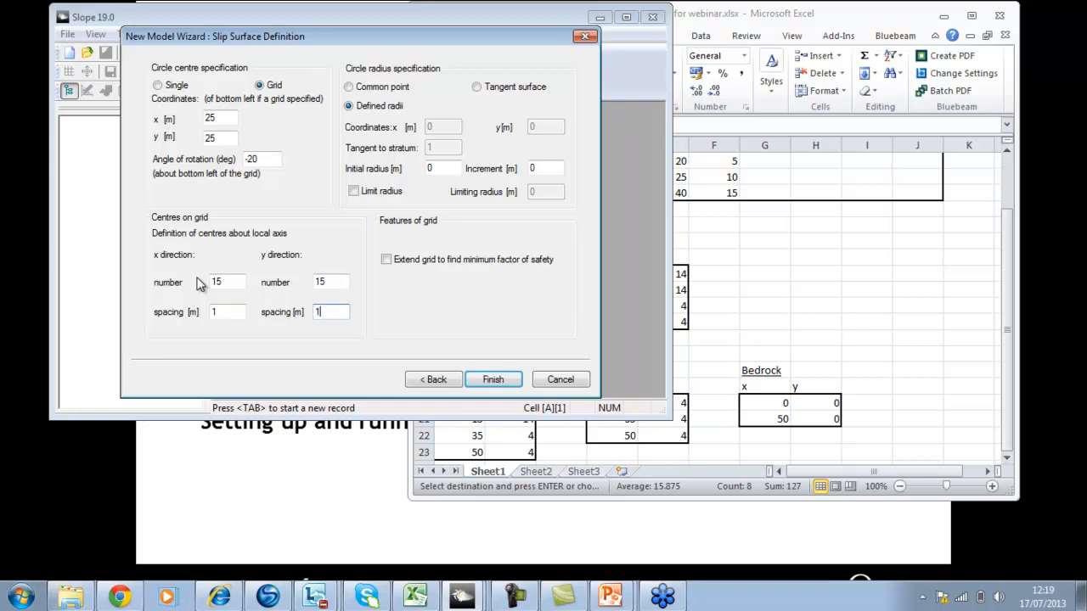
{"action": "left_click", "coordinate": [387, 260]}
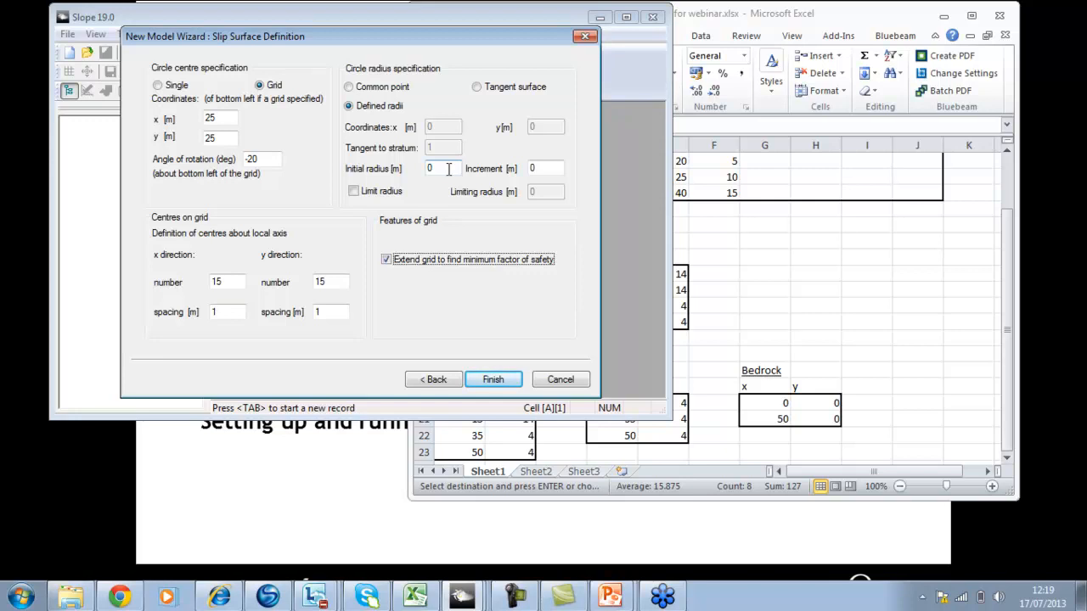
Set the initial circle radius to 1 m with an increment of 1 m and finish the new model wizard
{"action": "left_click_drag", "start_coordinate": [448, 168], "coordinate": [424, 169]}
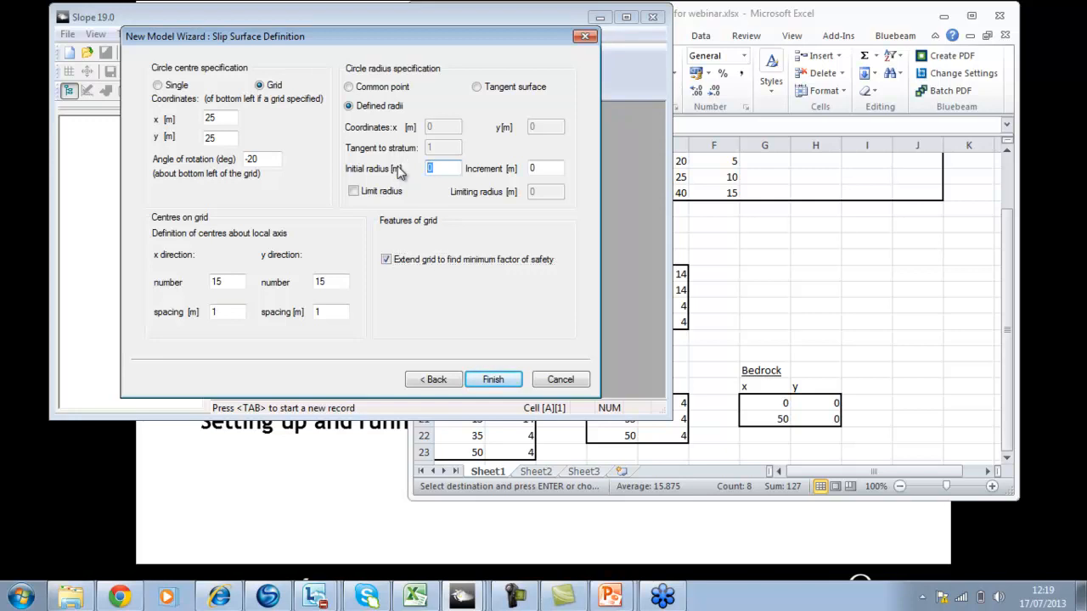
{"action": "type", "text": "1"}
{"action": "left_click_drag", "start_coordinate": [547, 169], "coordinate": [524, 169]}
{"action": "type", "text": "1"}
{"action": "left_click", "coordinate": [507, 381]}
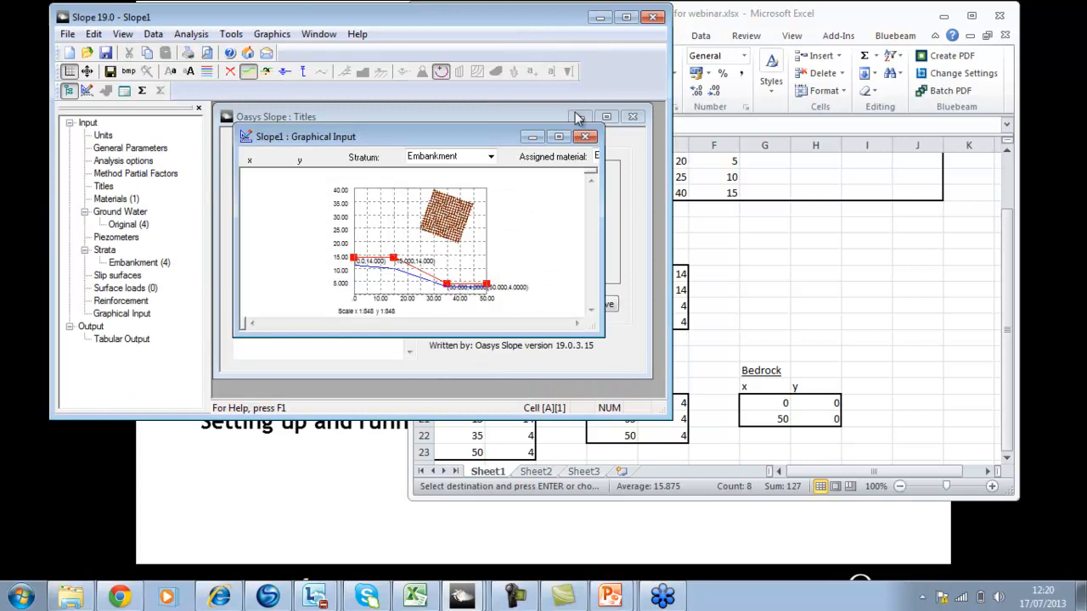
Maximise the model window and overwrite the materials table with the Embankment Soil, Foundation Soil and Bed Rock rows copied from the Excel workbook
{"action": "left_click", "coordinate": [558, 137]}
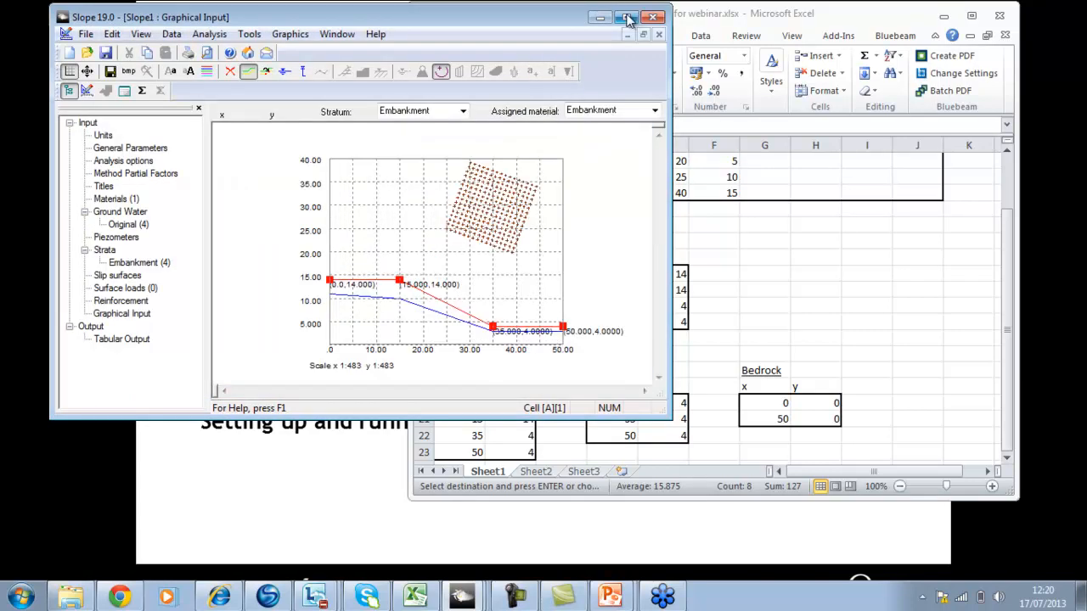
{"action": "left_click", "coordinate": [628, 19]}
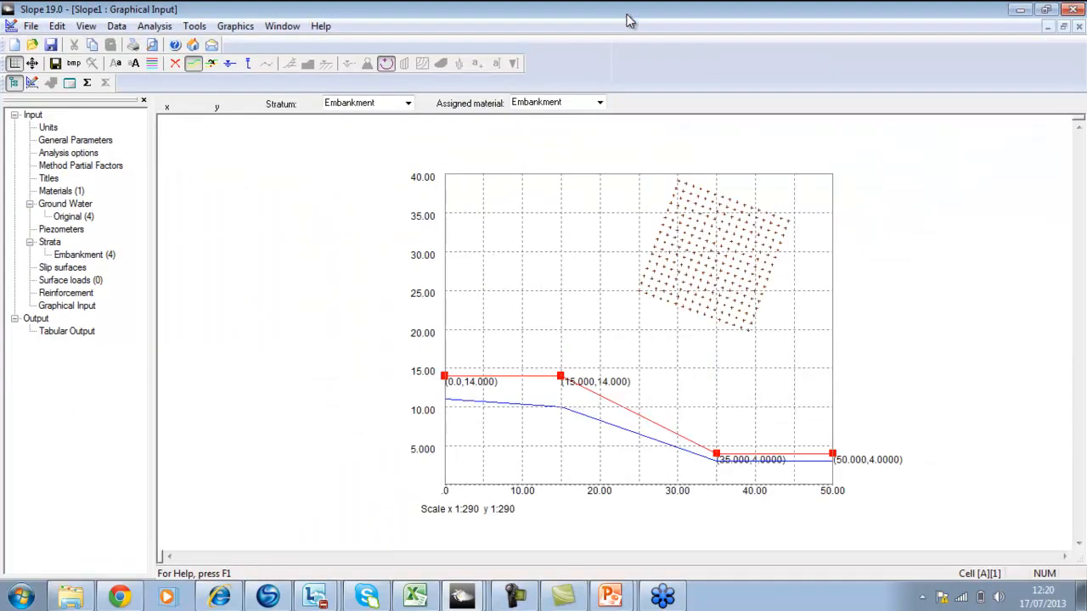
{"action": "left_click", "coordinate": [61, 192]}
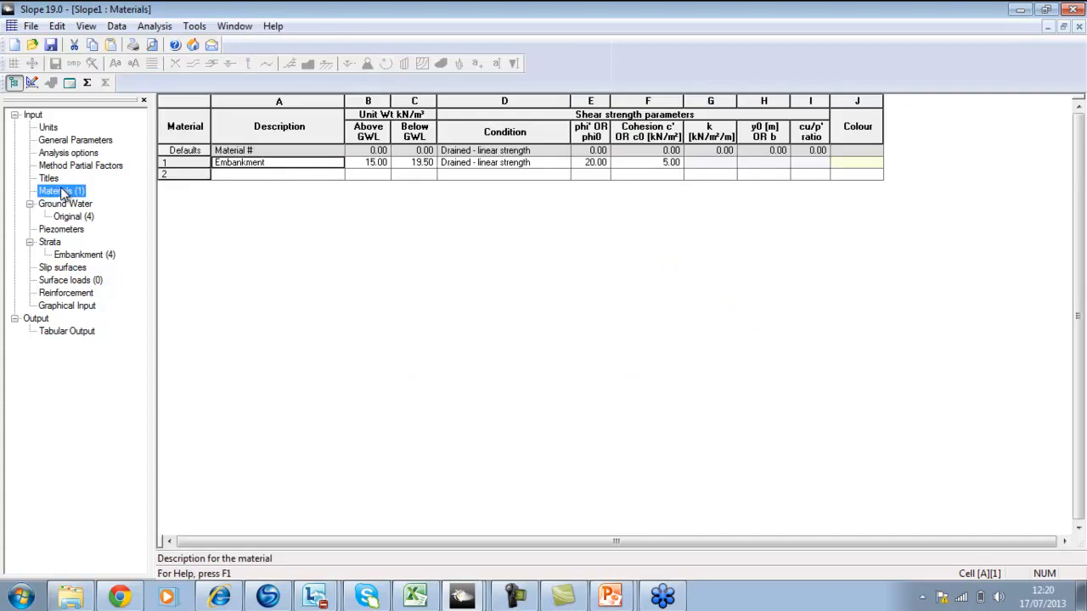
{"action": "left_click", "coordinate": [416, 597]}
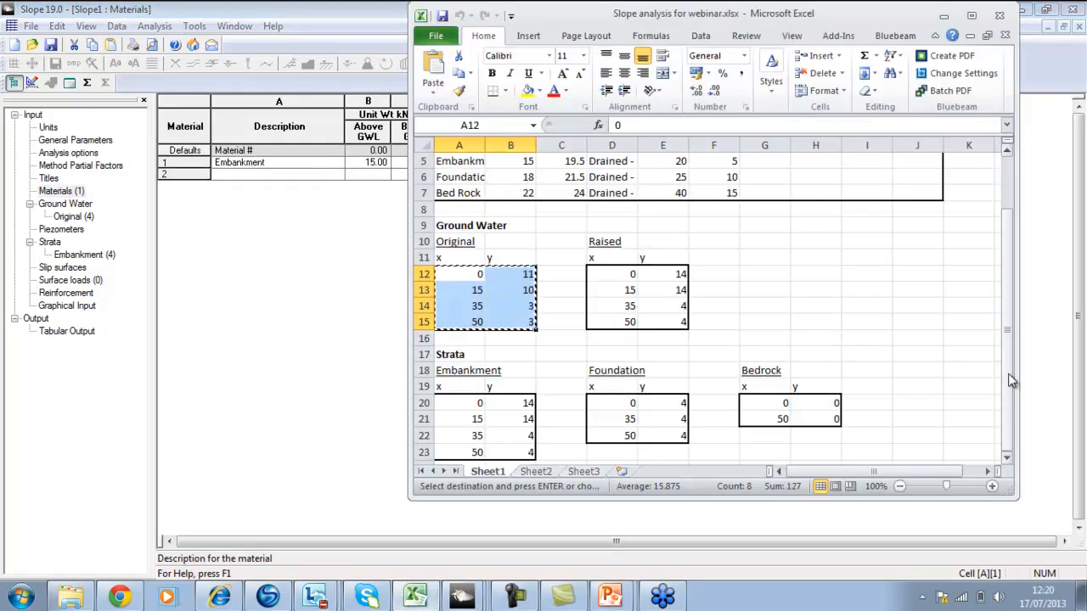
{"action": "left_click_drag", "start_coordinate": [1011, 375], "coordinate": [1008, 370]}
{"action": "left_click_drag", "start_coordinate": [461, 224], "coordinate": [903, 259]}
{"action": "key", "text": "ctrl+c"}
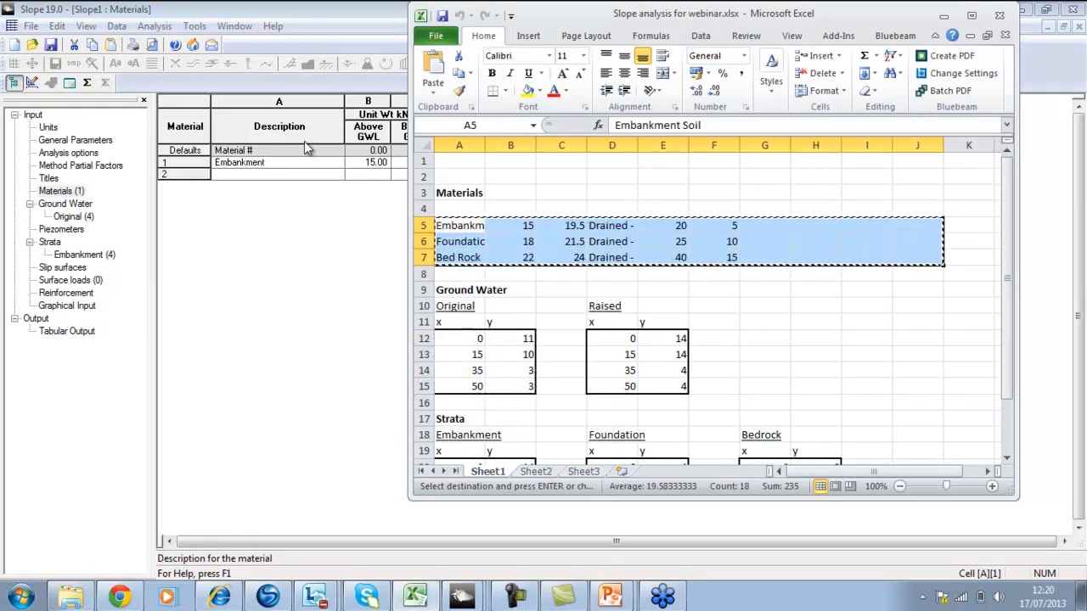
{"action": "left_click", "coordinate": [280, 164]}
{"action": "key", "text": "ctrl+v"}
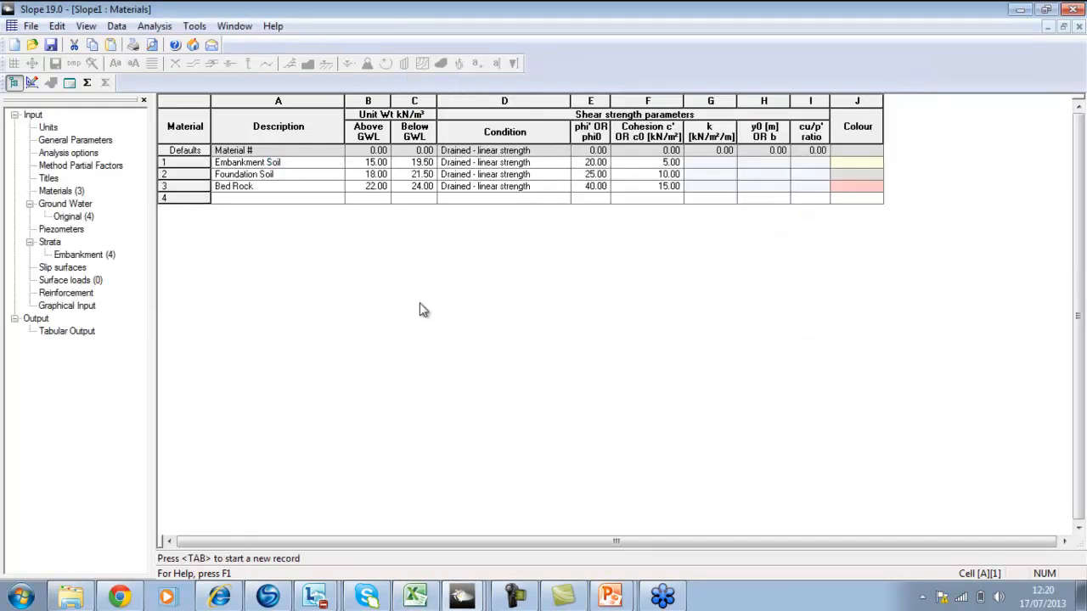
Start a second groundwater profile alongside the Original one and name it Raised
{"action": "left_click", "coordinate": [74, 218]}
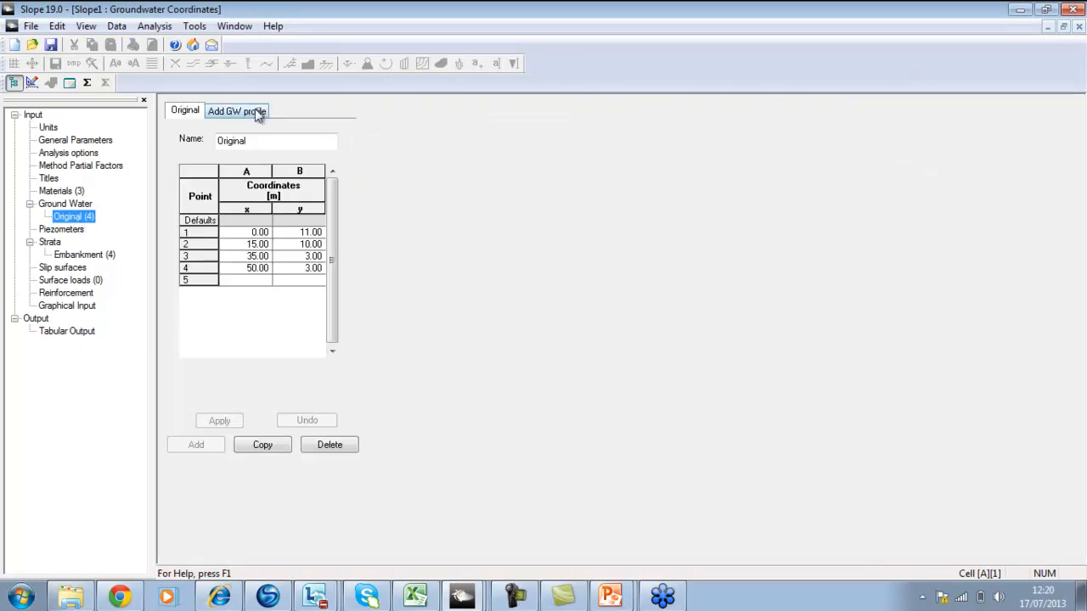
{"action": "double_click", "coordinate": [255, 140]}
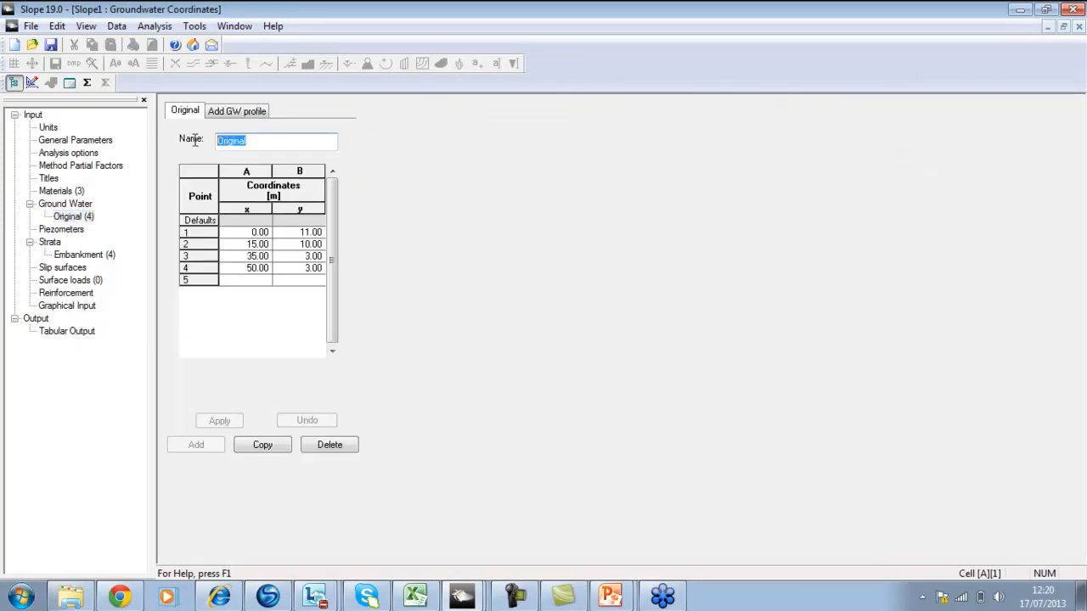
{"action": "left_click", "coordinate": [243, 112]}
{"action": "left_click_drag", "start_coordinate": [280, 141], "coordinate": [117, 142]}
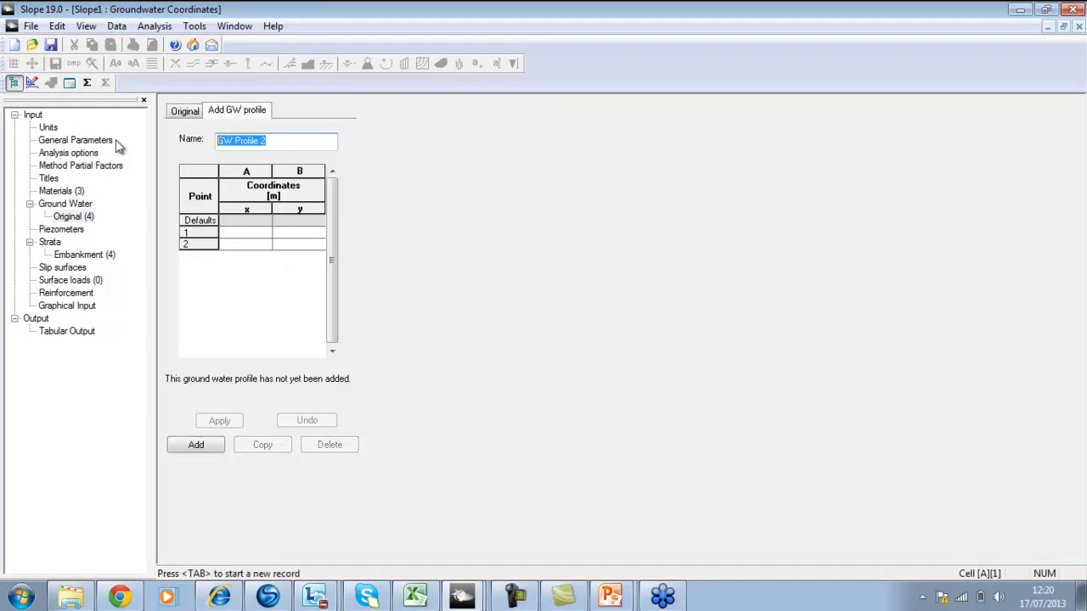
{"action": "type", "text": "Raised"}
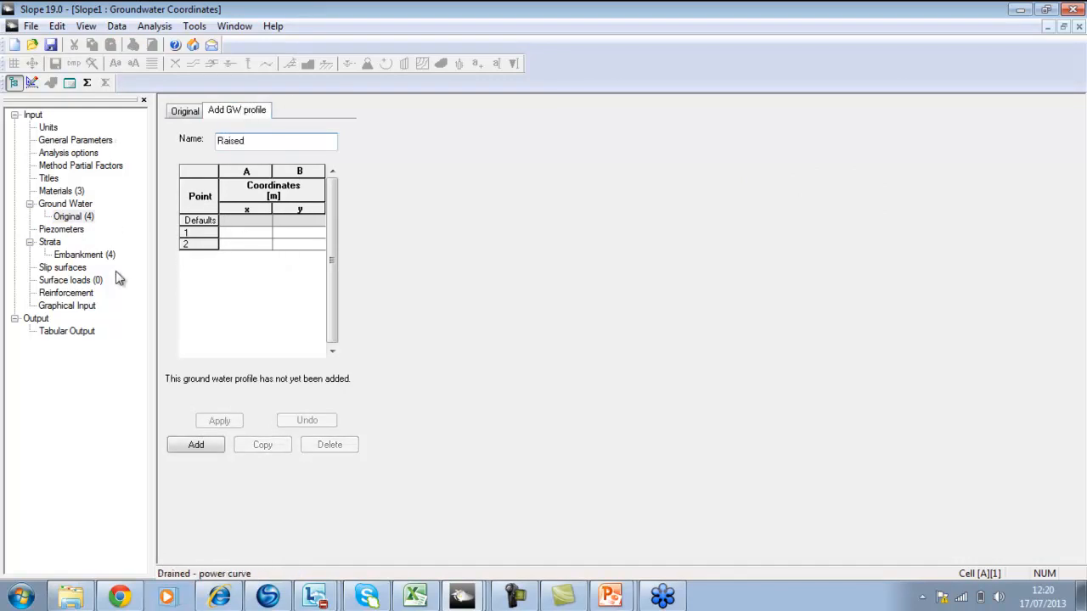
Fill the Raised groundwater profile with its coordinates (0,14), (15,14), (35,4), (50,4) copied from the Excel workbook and add it to the model
{"action": "left_click", "coordinate": [256, 234]}
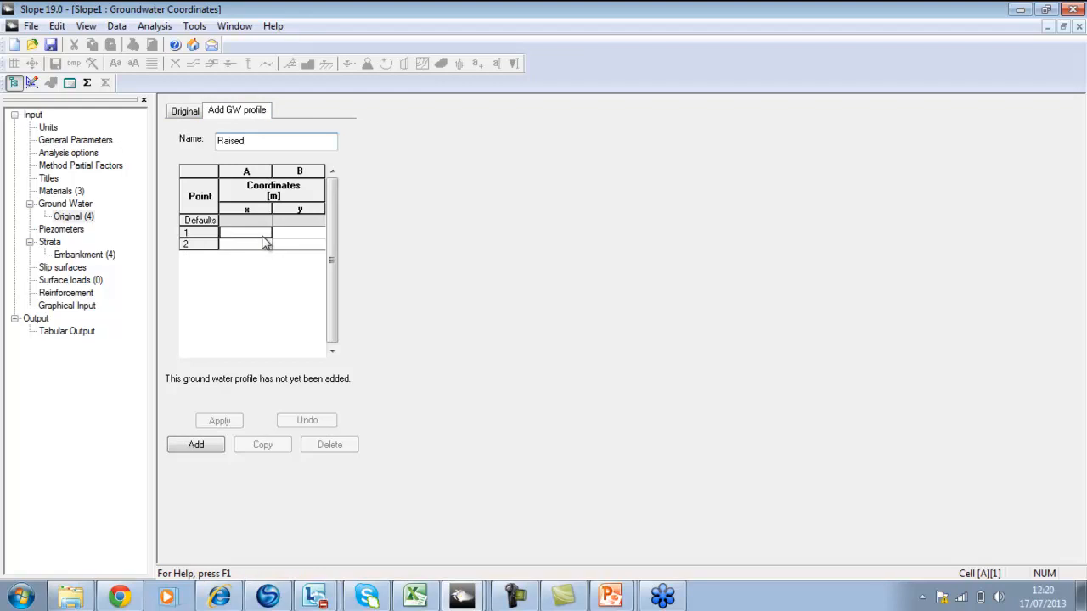
{"action": "left_click", "coordinate": [414, 597]}
{"action": "left_click_drag", "start_coordinate": [632, 338], "coordinate": [658, 386]}
{"action": "key", "text": "ctrl+c"}
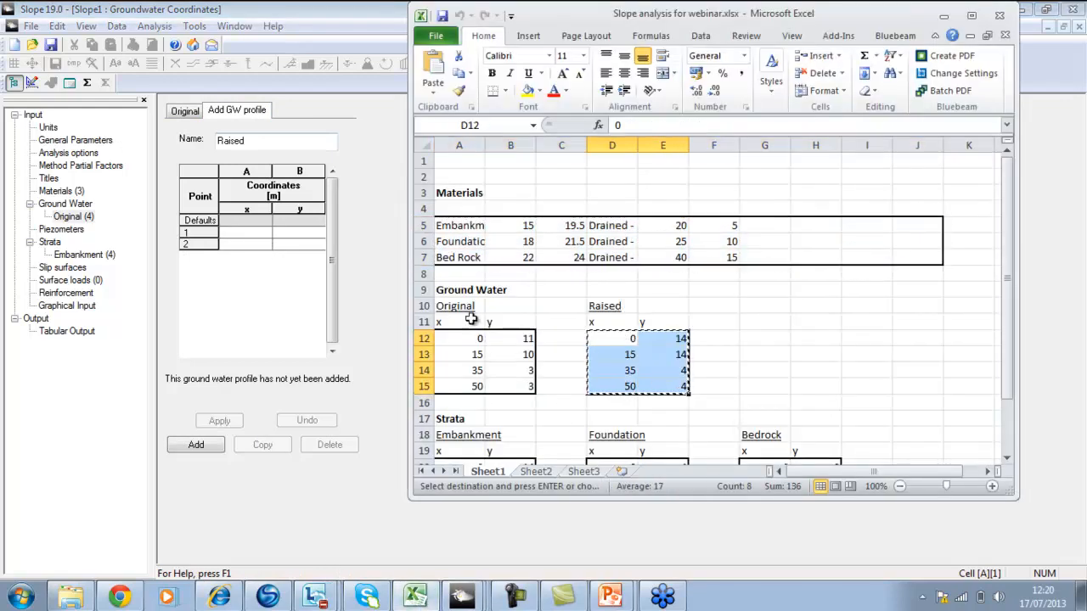
{"action": "left_click", "coordinate": [251, 234]}
{"action": "key", "text": "ctrl+v"}
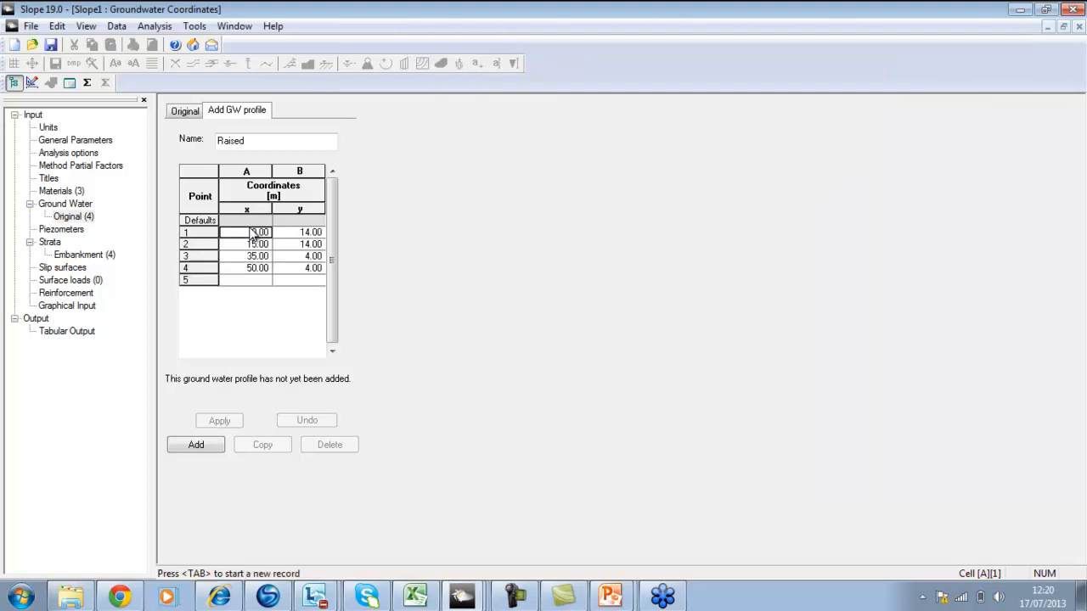
{"action": "left_click", "coordinate": [201, 450]}
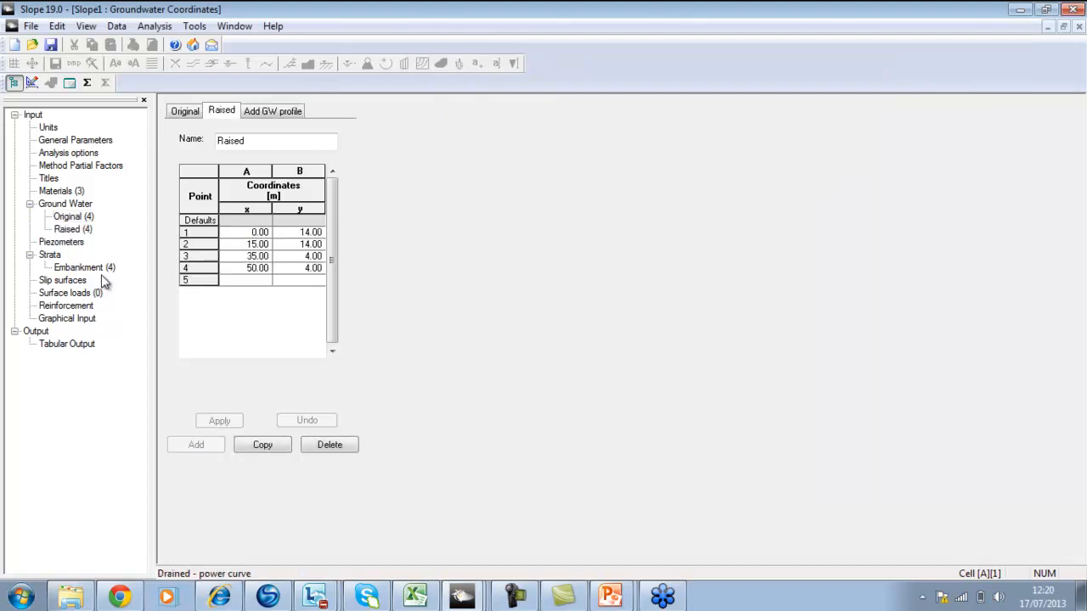
Start a new stratum named Foundation with the Foundation Soil material and a hydrostatic pore pressure distribution
{"action": "left_click", "coordinate": [78, 268]}
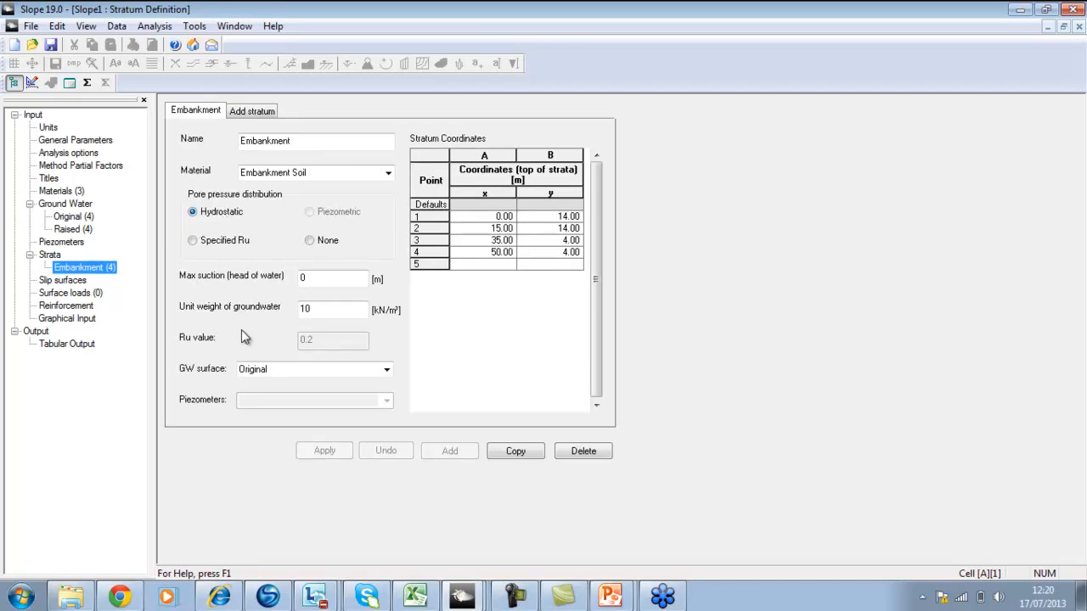
{"action": "left_click", "coordinate": [252, 112]}
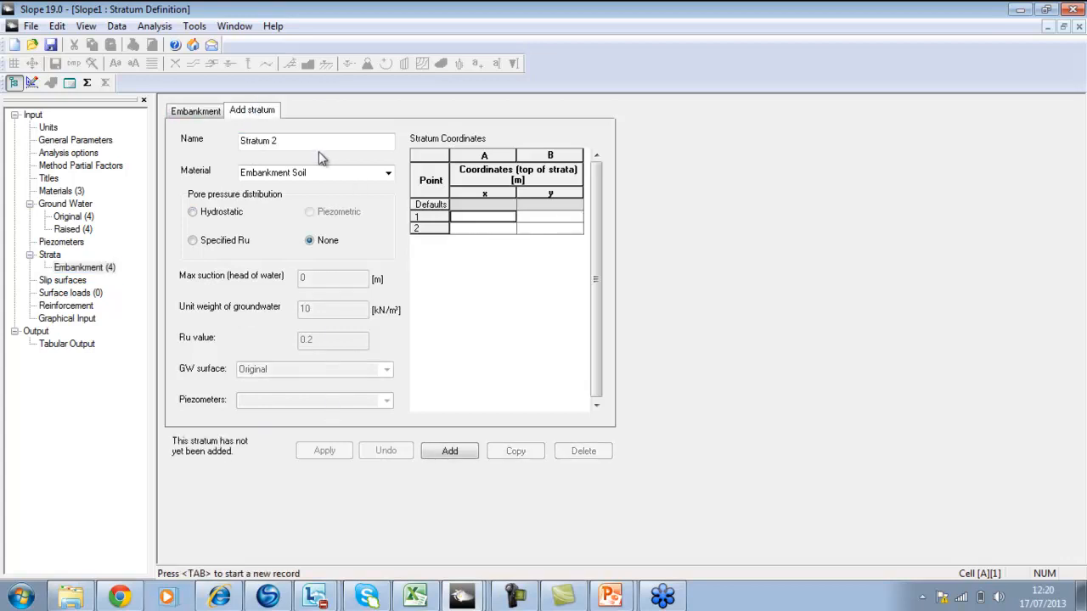
{"action": "left_click_drag", "start_coordinate": [303, 141], "coordinate": [182, 147]}
{"action": "type", "text": "Foundation"}
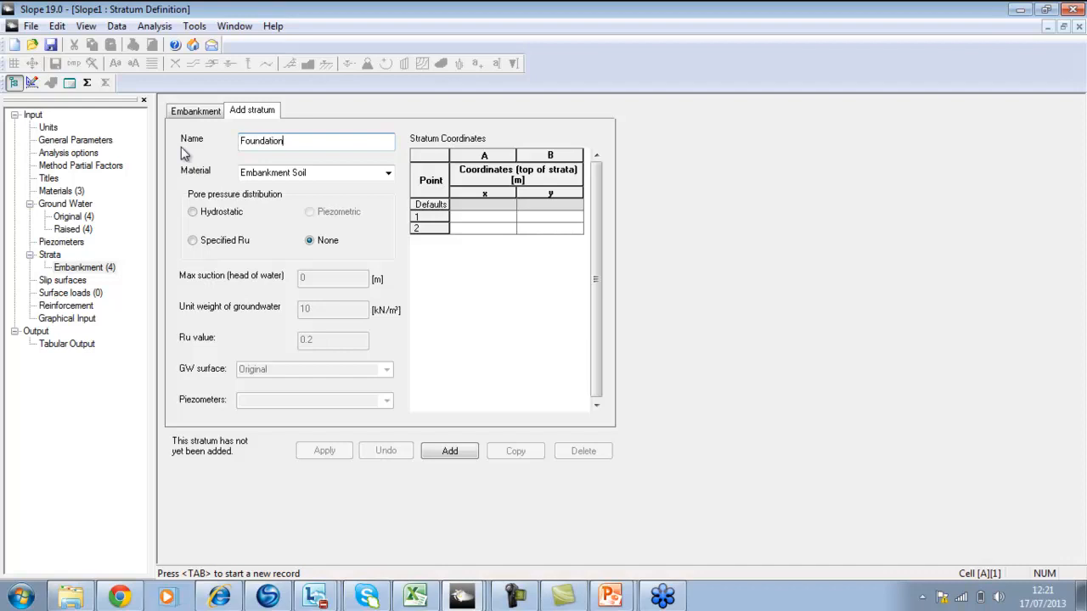
{"action": "left_click", "coordinate": [387, 173]}
{"action": "left_click", "coordinate": [378, 198]}
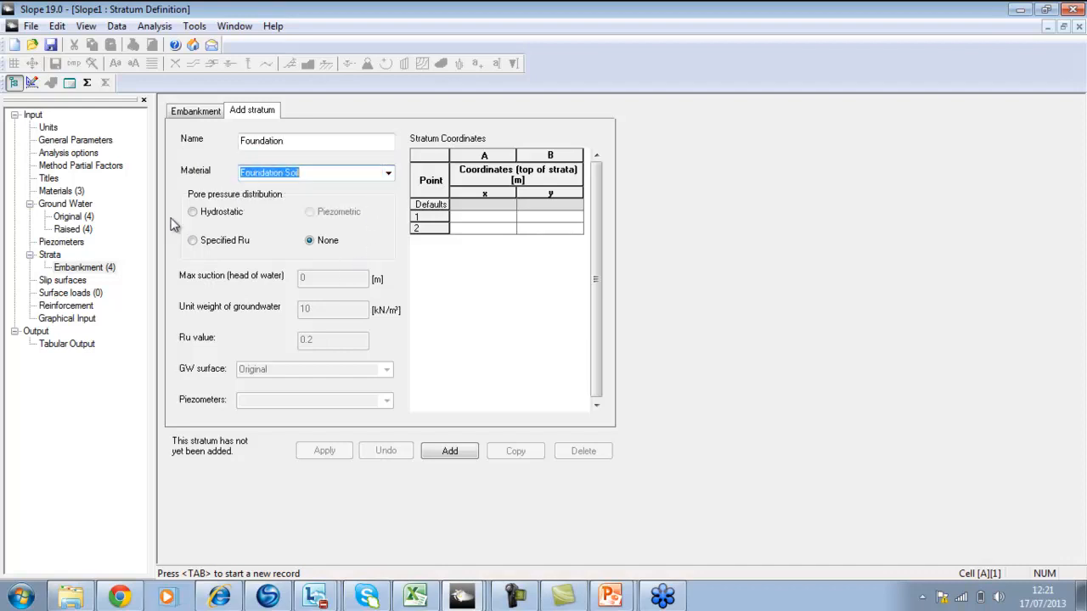
{"action": "left_click", "coordinate": [192, 212]}
Paste the Foundation coordinates (0,4), (35,4), (50,4) from the Excel workbook into the stratum table and add the stratum
{"action": "left_click", "coordinate": [414, 597]}
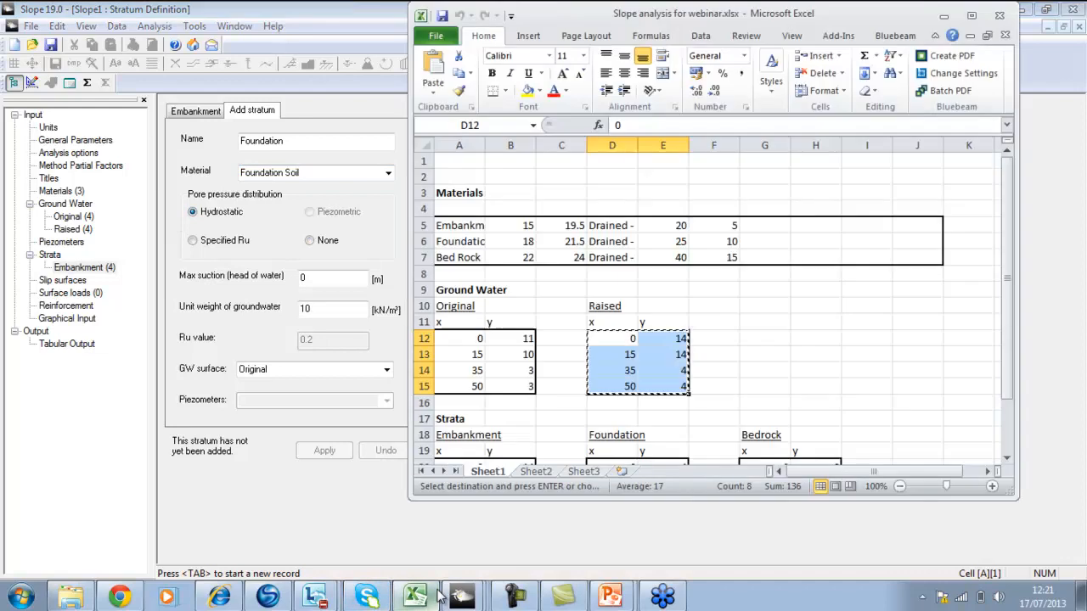
{"action": "scroll", "coordinate": [1009, 276], "scroll_direction": "down", "scroll_amount": 1}
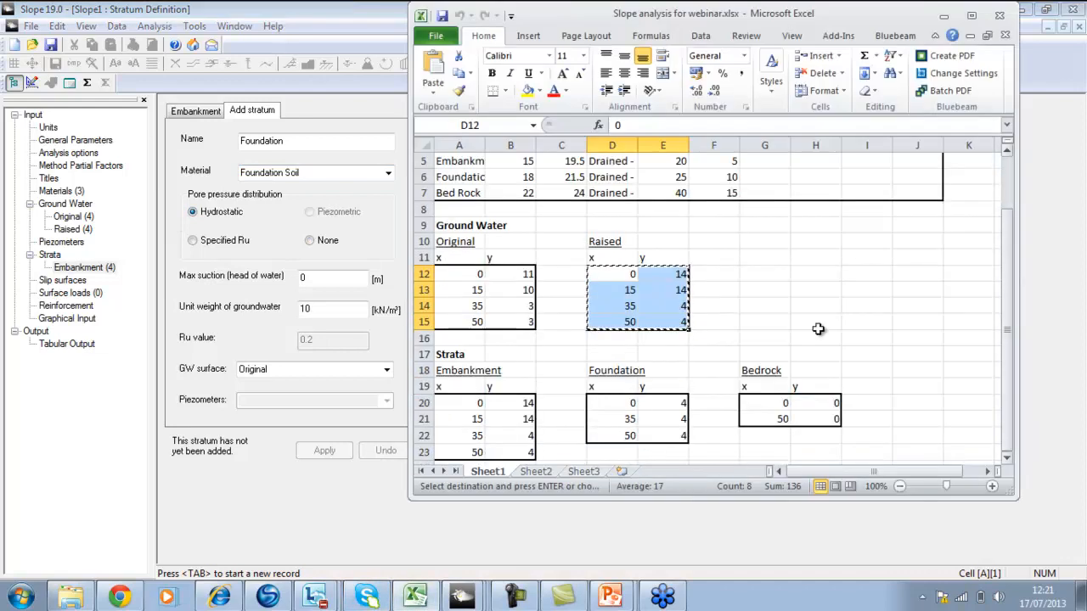
{"action": "left_click_drag", "start_coordinate": [623, 406], "coordinate": [674, 438]}
{"action": "key", "text": "ctrl+c"}
{"action": "left_click", "coordinate": [332, 249]}
{"action": "left_click", "coordinate": [474, 218]}
{"action": "key", "text": "ctrl+v"}
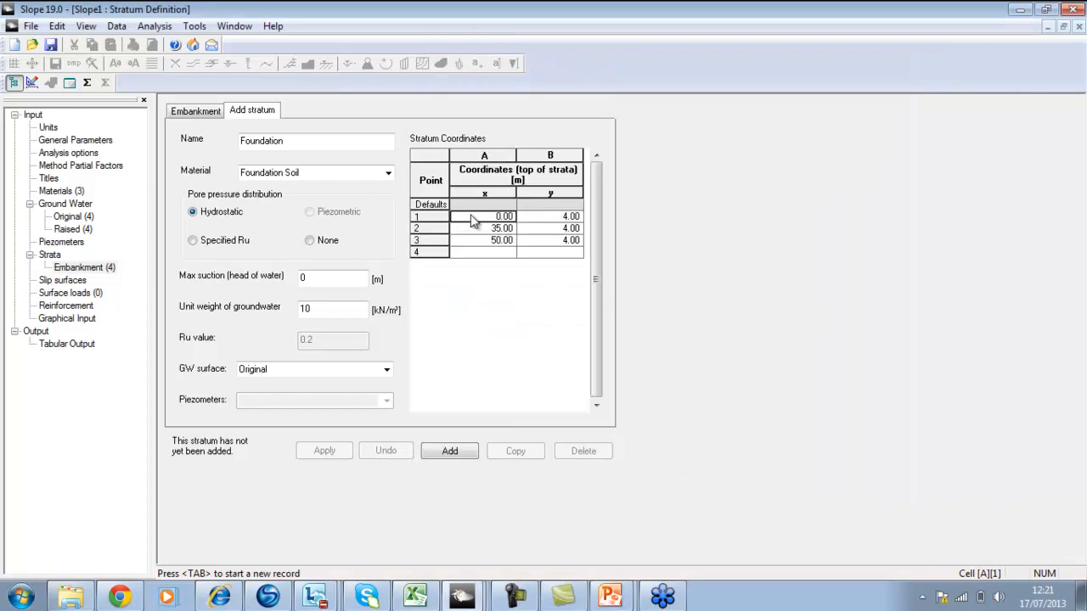
{"action": "left_click", "coordinate": [434, 452]}
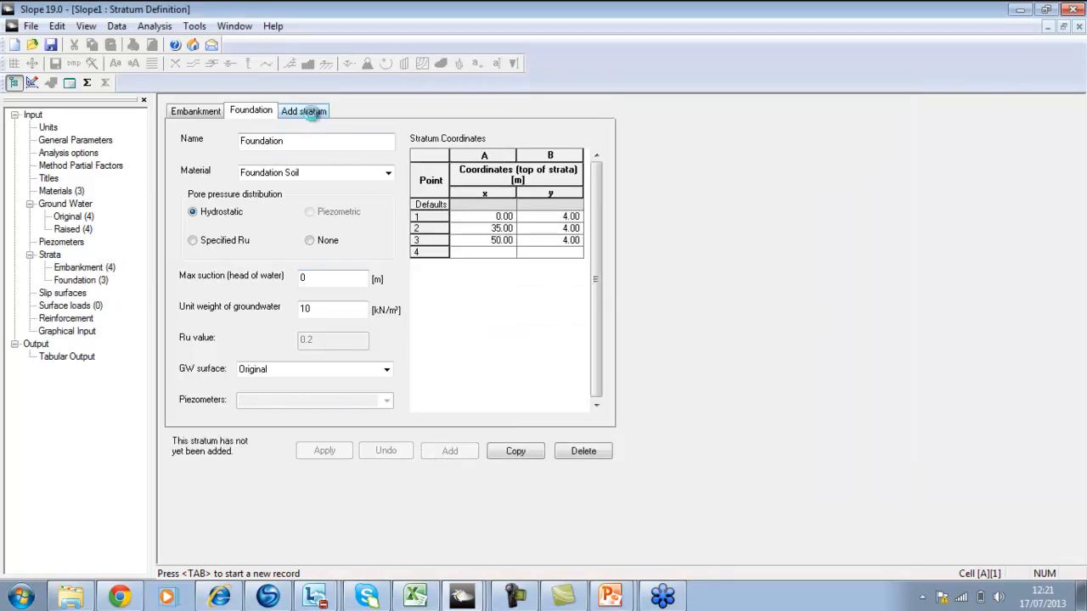
Start another stratum named Bedrock with the Bed Rock material and a hydrostatic pore pressure distribution
{"action": "left_click", "coordinate": [311, 112]}
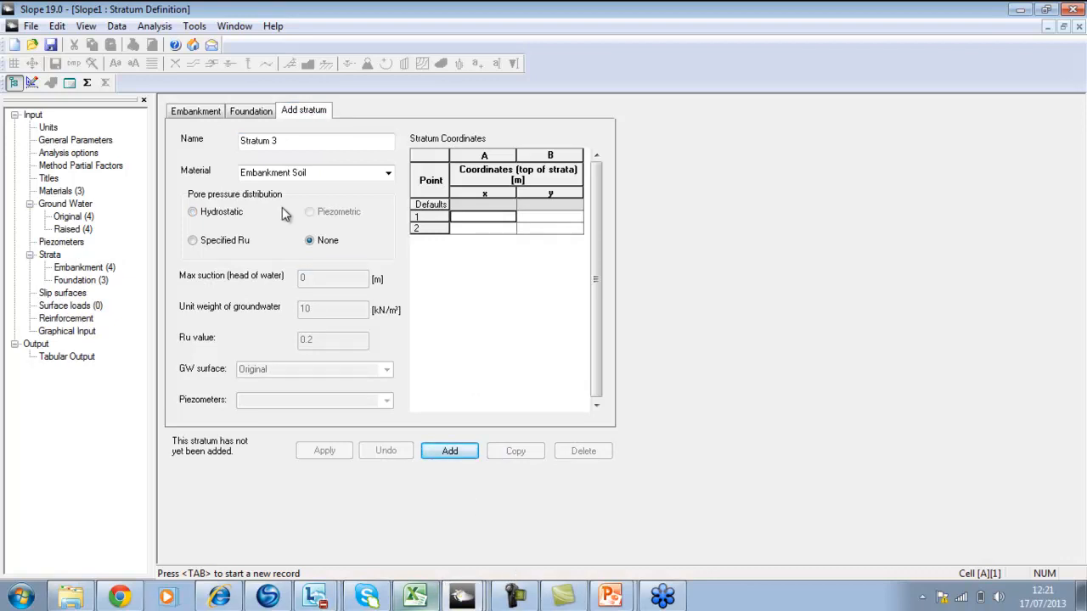
{"action": "left_click_drag", "start_coordinate": [313, 141], "coordinate": [147, 114]}
{"action": "type", "text": "Bedrock"}
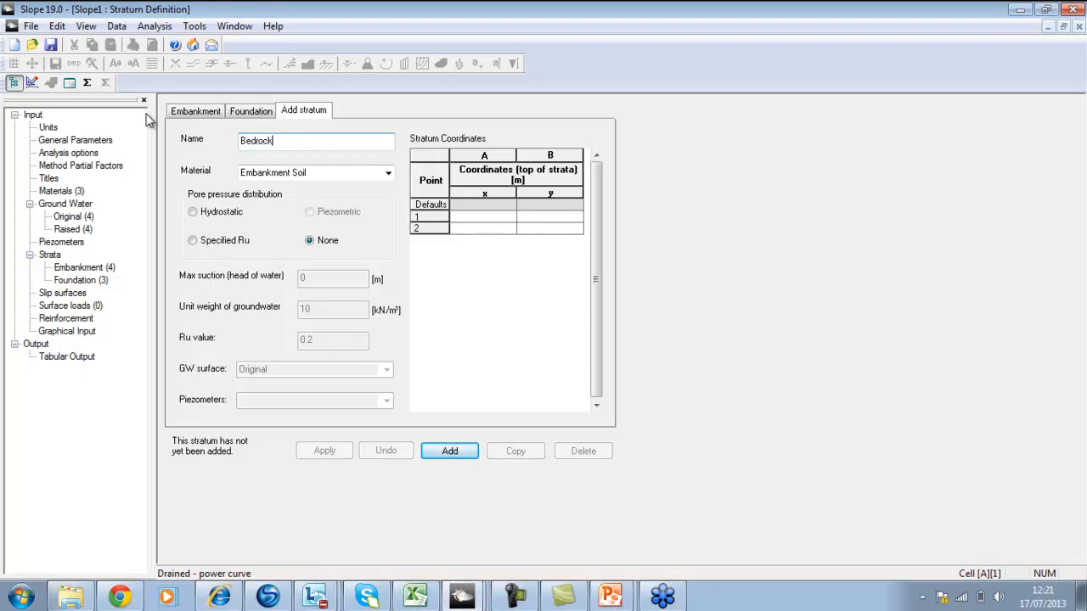
{"action": "key", "text": "Tab"}
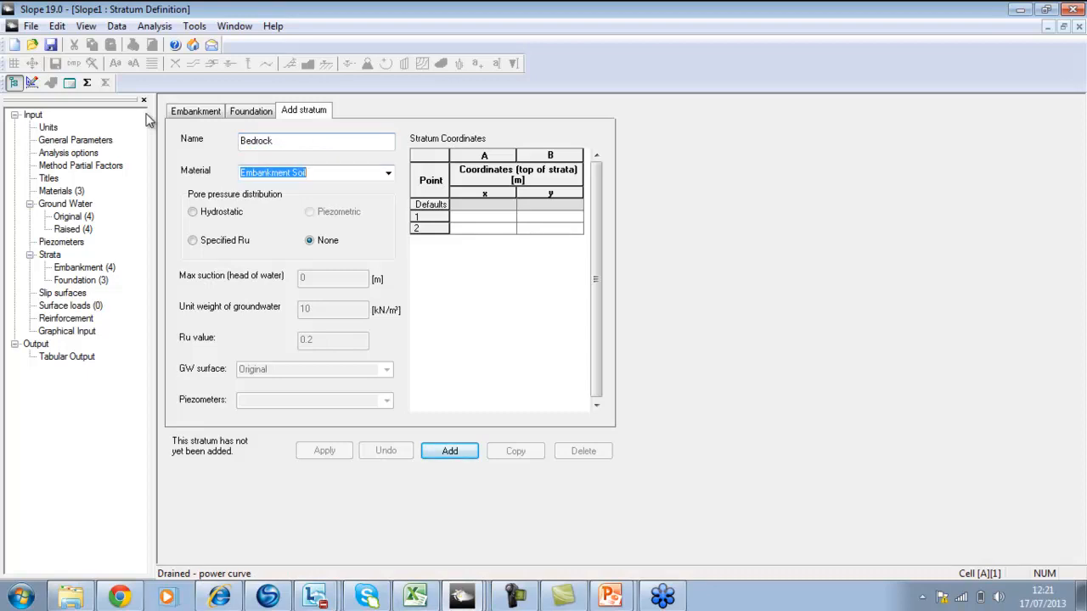
{"action": "left_click", "coordinate": [389, 175]}
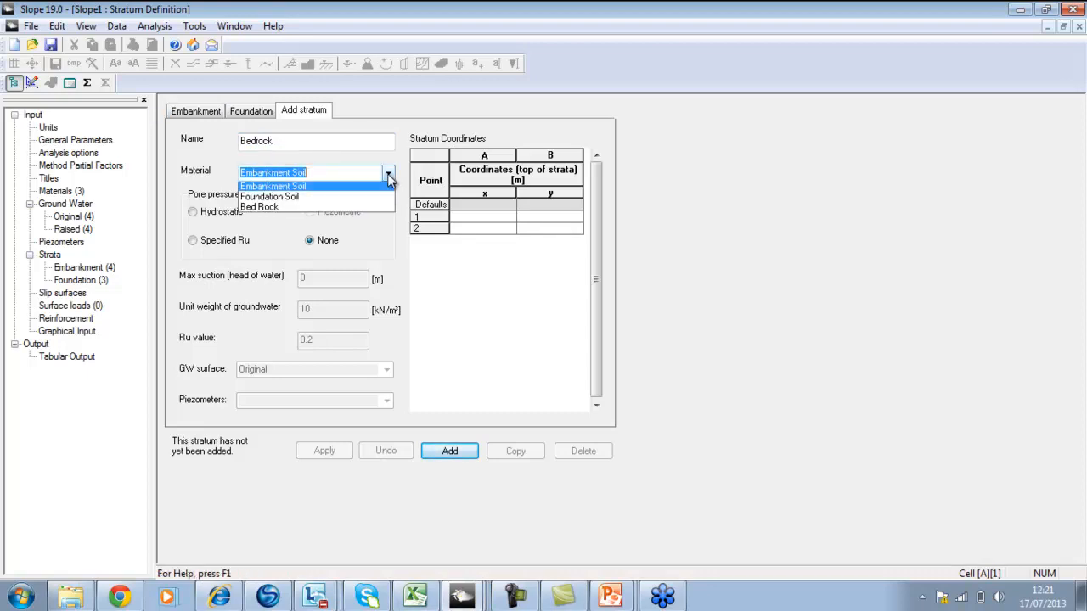
{"action": "left_click", "coordinate": [353, 208]}
{"action": "left_click", "coordinate": [193, 212]}
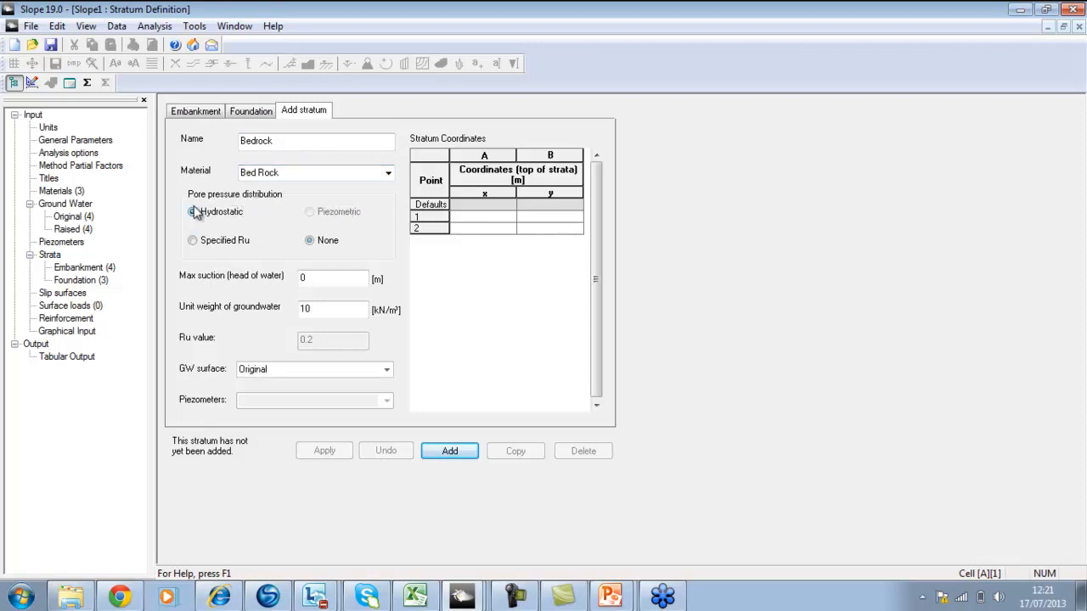
Paste the Bedrock coordinates (0,0) and (50,0) from the Excel workbook into the stratum table and add the stratum
{"action": "left_click", "coordinate": [418, 598]}
{"action": "left_click", "coordinate": [777, 403]}
{"action": "left_click_drag", "start_coordinate": [778, 404], "coordinate": [811, 418]}
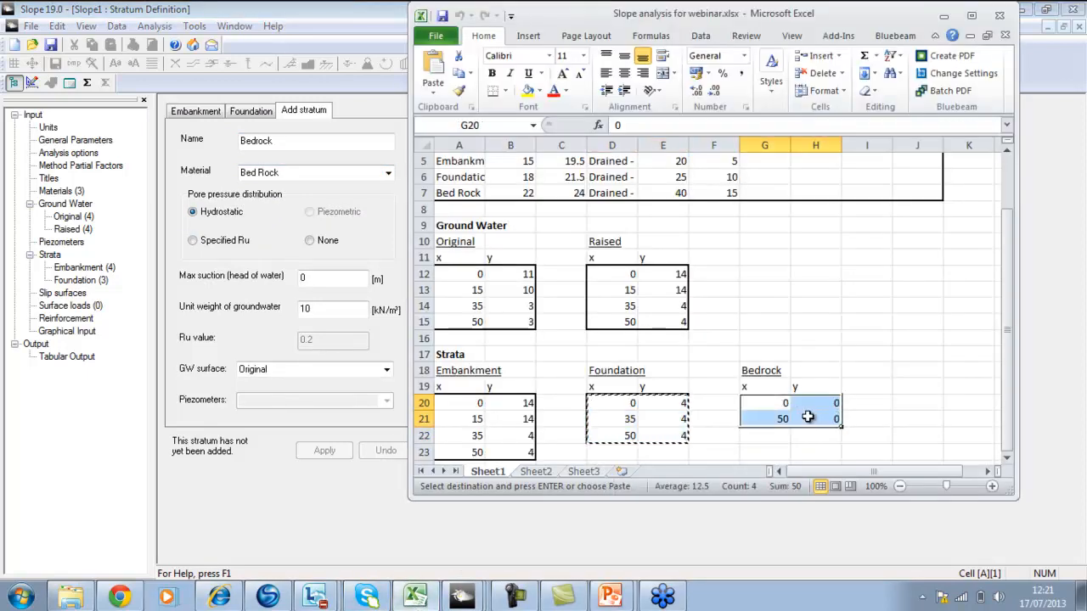
{"action": "key", "text": "ctrl+c"}
{"action": "left_click", "coordinate": [307, 474]}
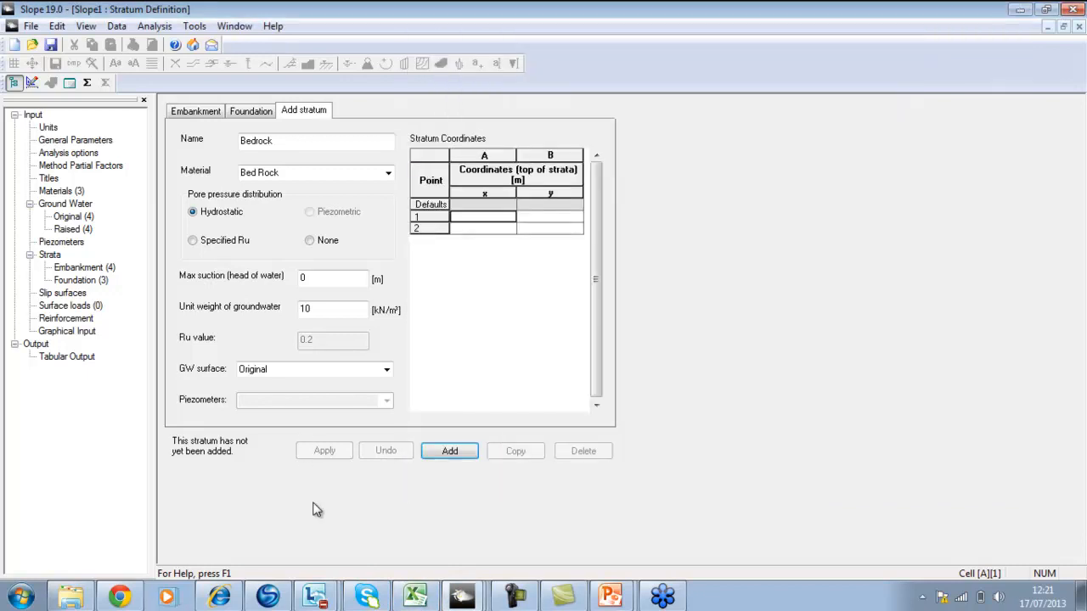
{"action": "key", "text": "ctrl+v"}
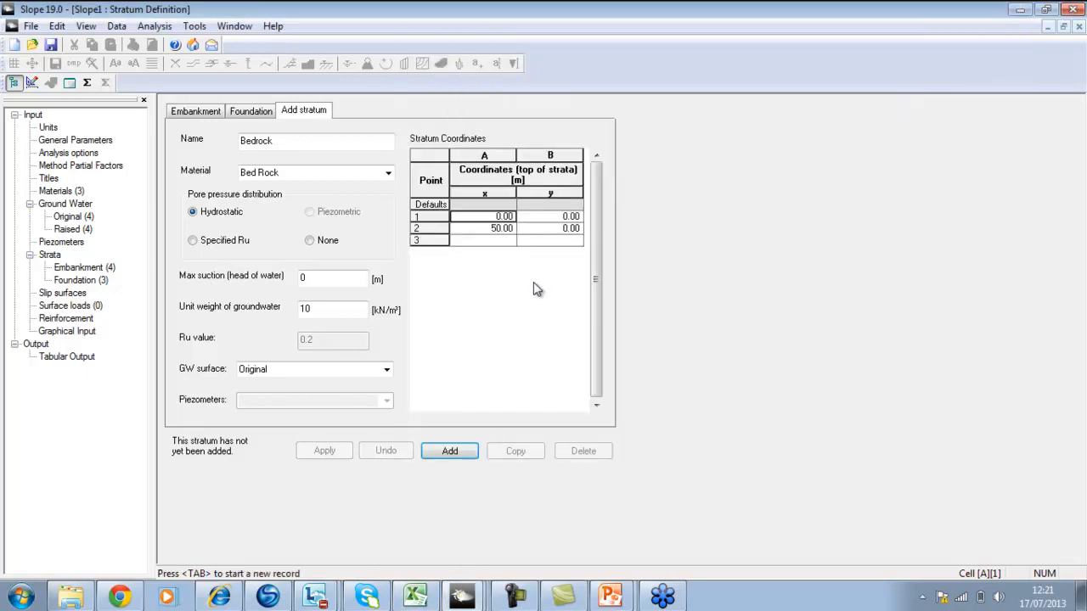
{"action": "left_click", "coordinate": [450, 451]}
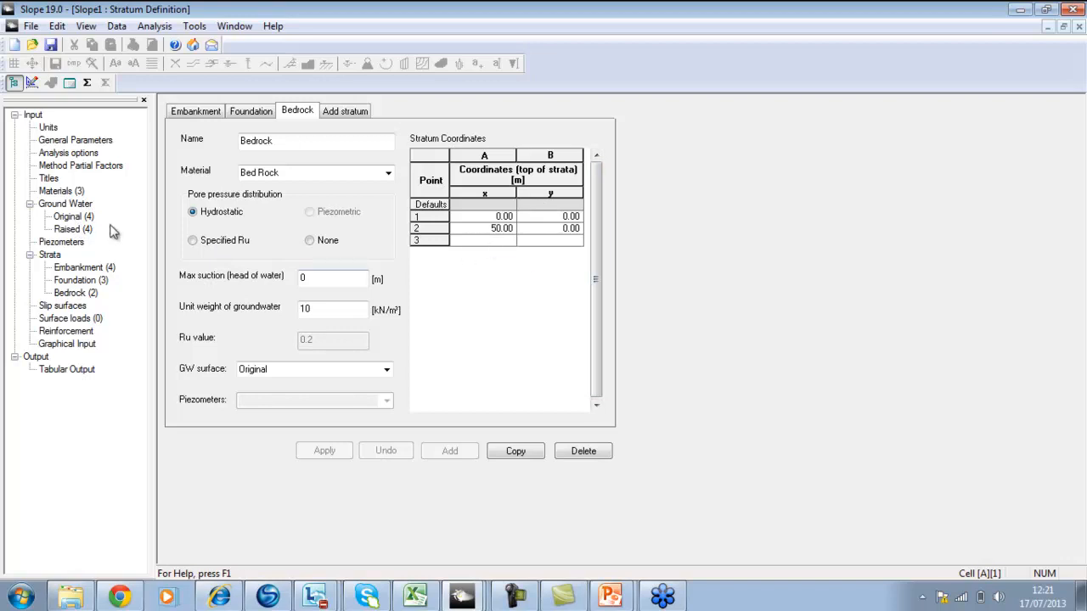
Review the materials table and examine the model geometry in the graphical input with the Bedrock stratum selected
{"action": "left_click", "coordinate": [66, 192]}
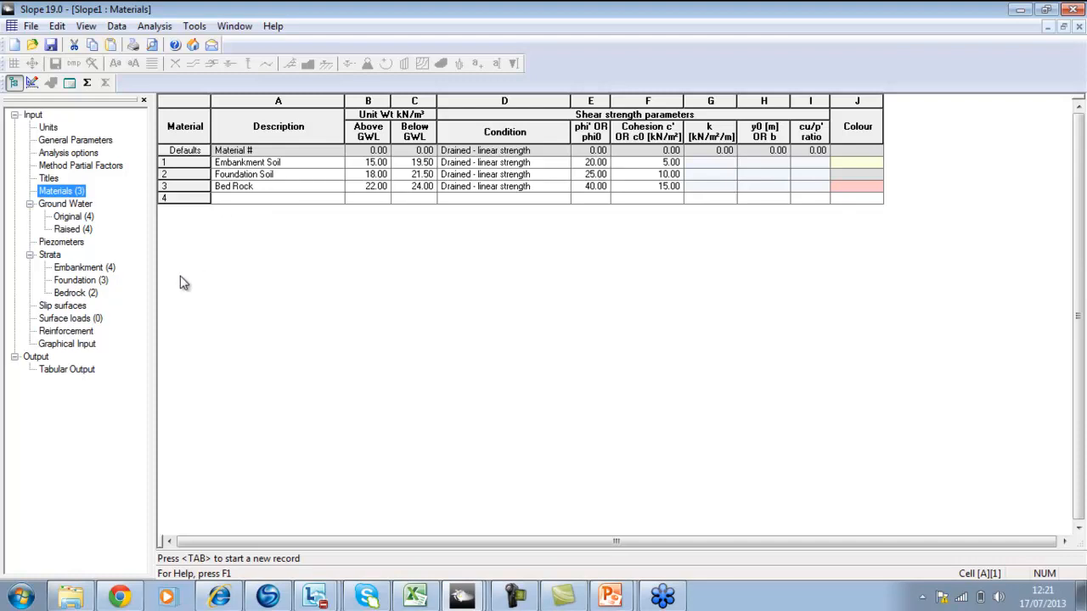
{"action": "left_click", "coordinate": [68, 345]}
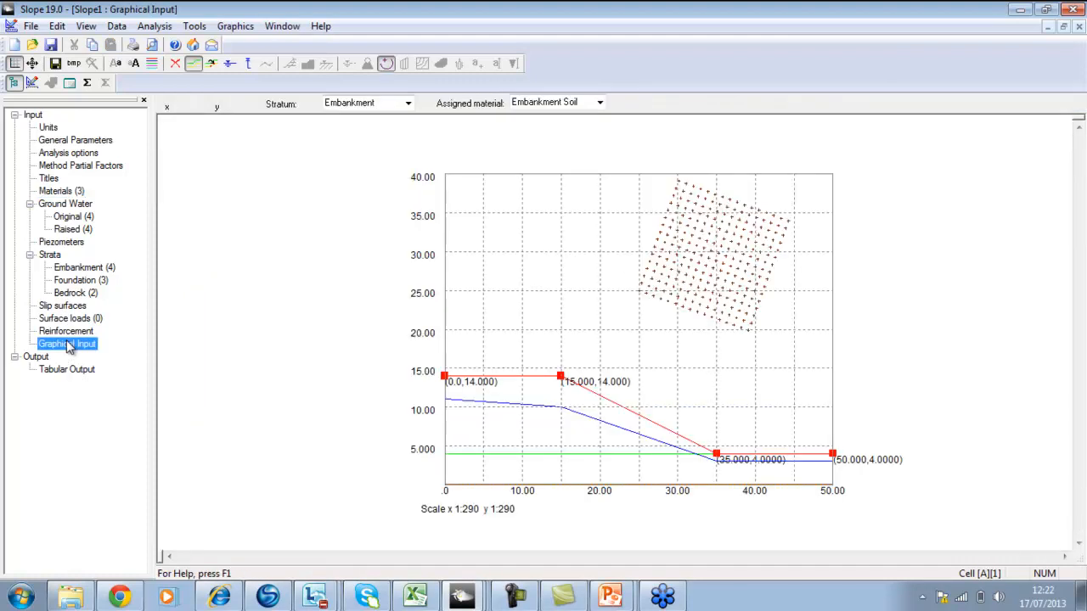
{"action": "left_click", "coordinate": [408, 103]}
{"action": "left_click", "coordinate": [385, 140]}
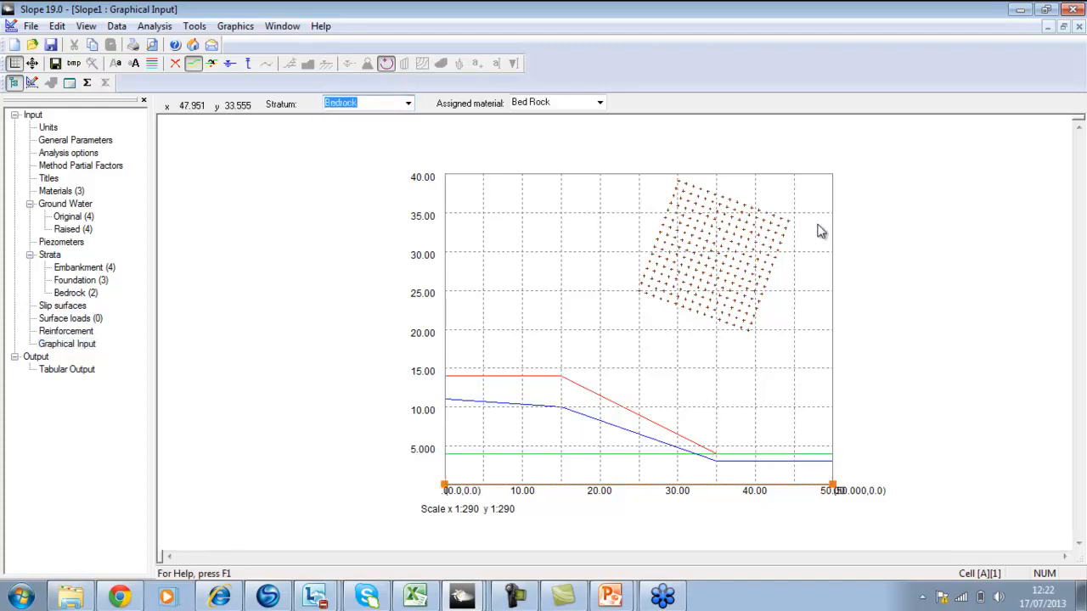
Run the slope stability analysis, accepting the data check
{"action": "left_click", "coordinate": [93, 85]}
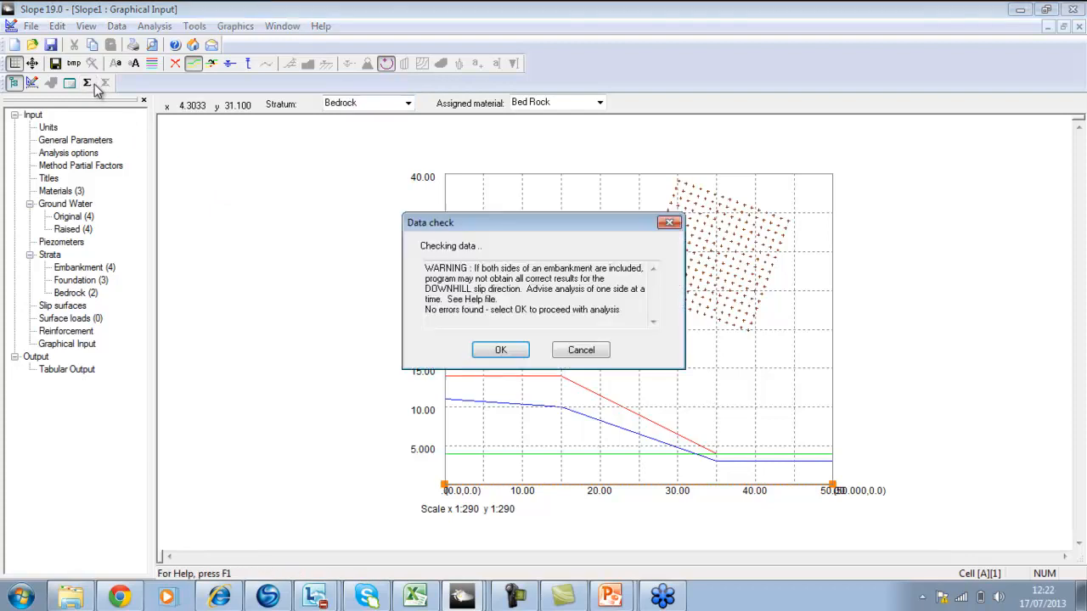
{"action": "left_click", "coordinate": [520, 351]}
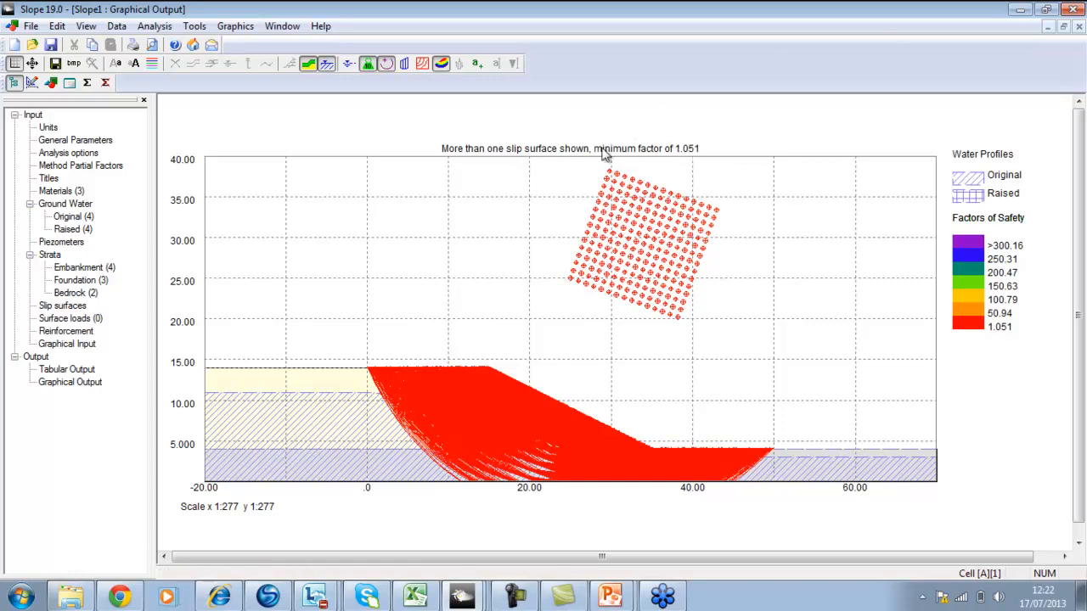
View only the critical slip circle in the graphical output, and restore the coloured factor of safety plot of all circles
{"action": "left_click", "coordinate": [433, 66]}
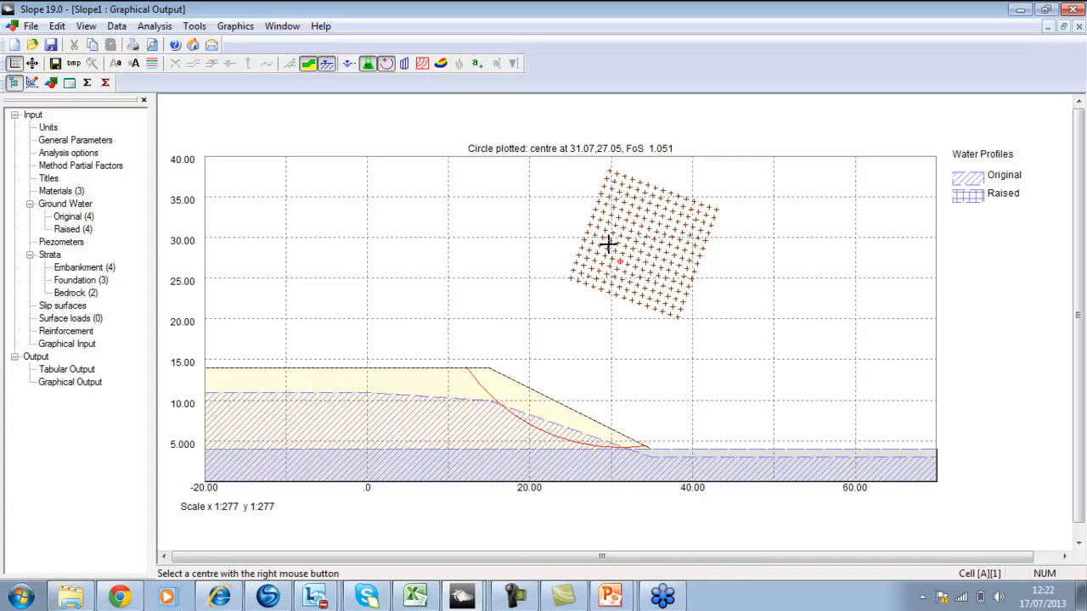
{"action": "left_click", "coordinate": [249, 31]}
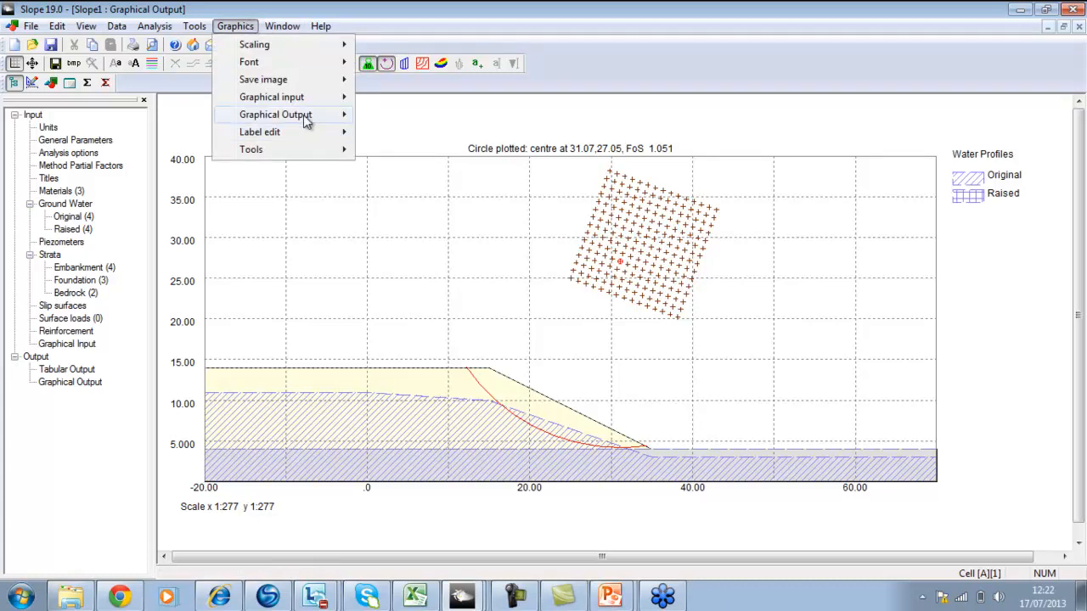
{"action": "mouse_move", "coordinate": [310, 117]}
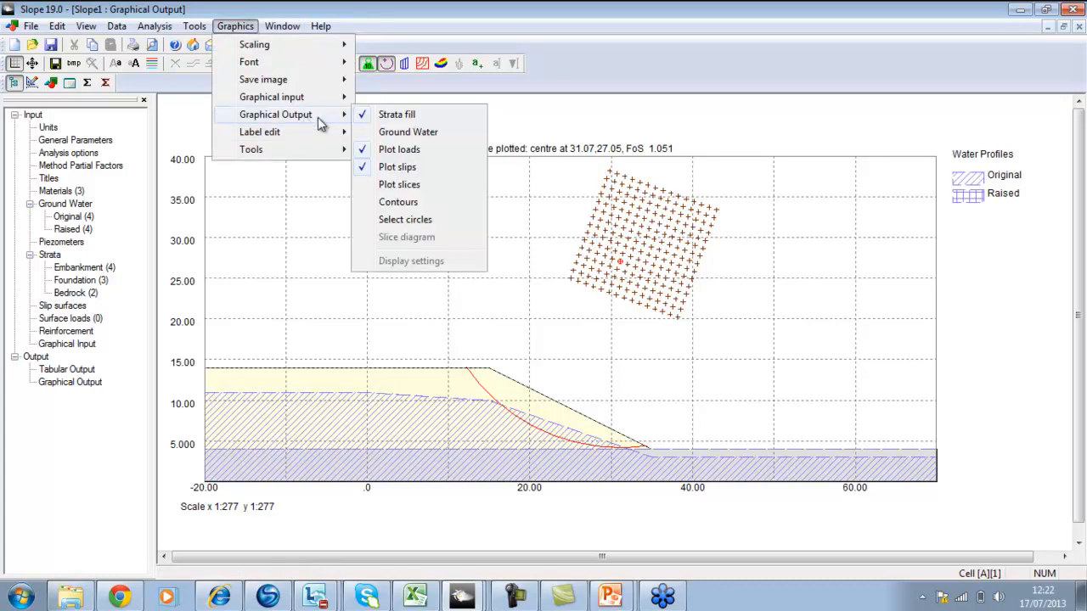
{"action": "left_click", "coordinate": [446, 64]}
{"action": "left_click", "coordinate": [226, 28]}
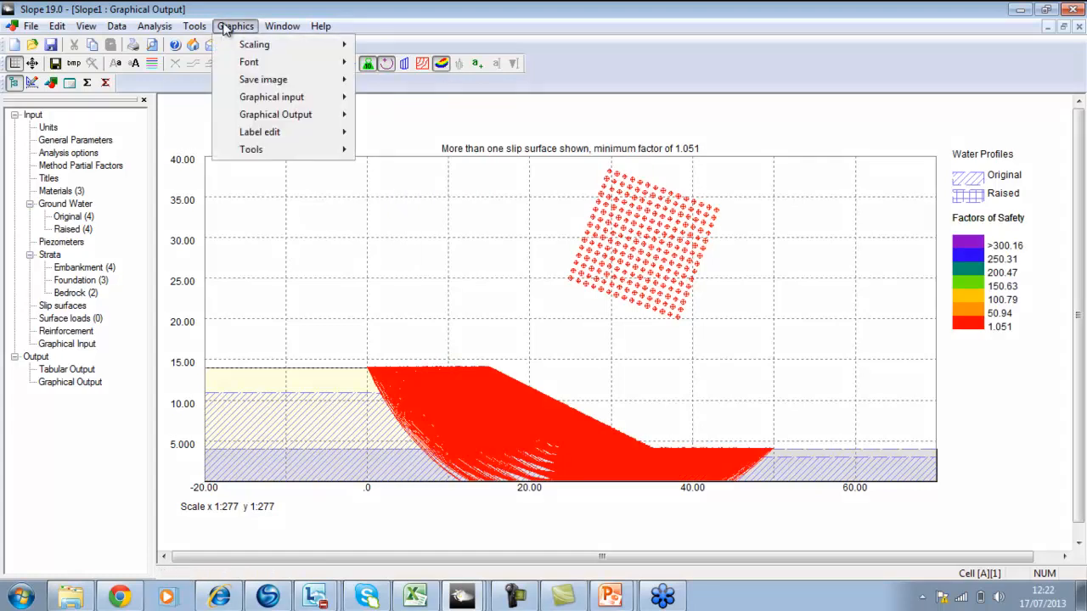
{"action": "left_click", "coordinate": [1007, 361]}
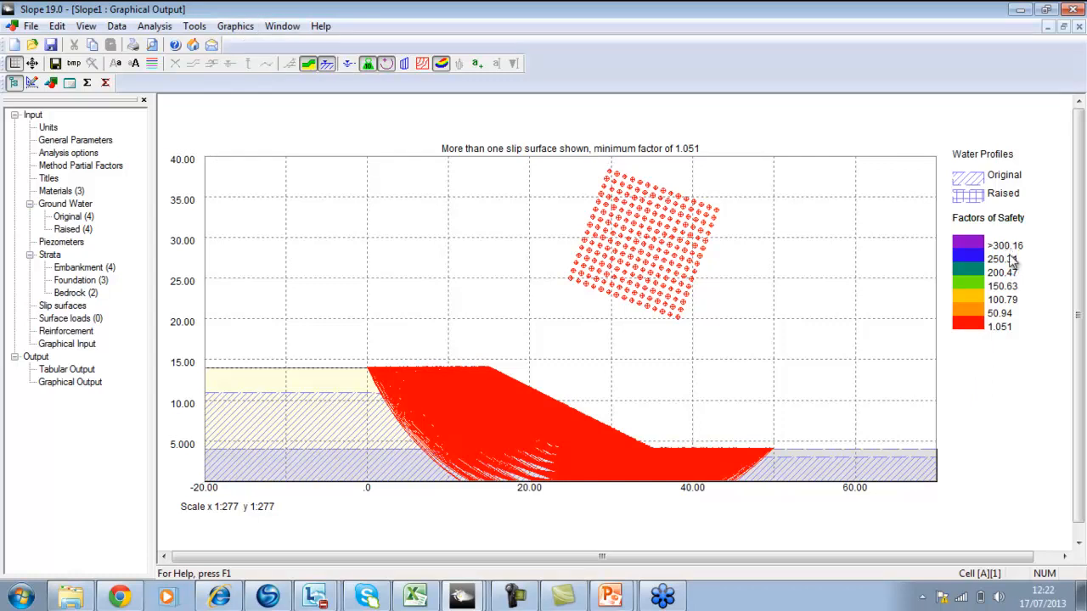
Limit the factor of safety range shown in the graphical output to a maximum of 2
{"action": "left_click", "coordinate": [244, 27]}
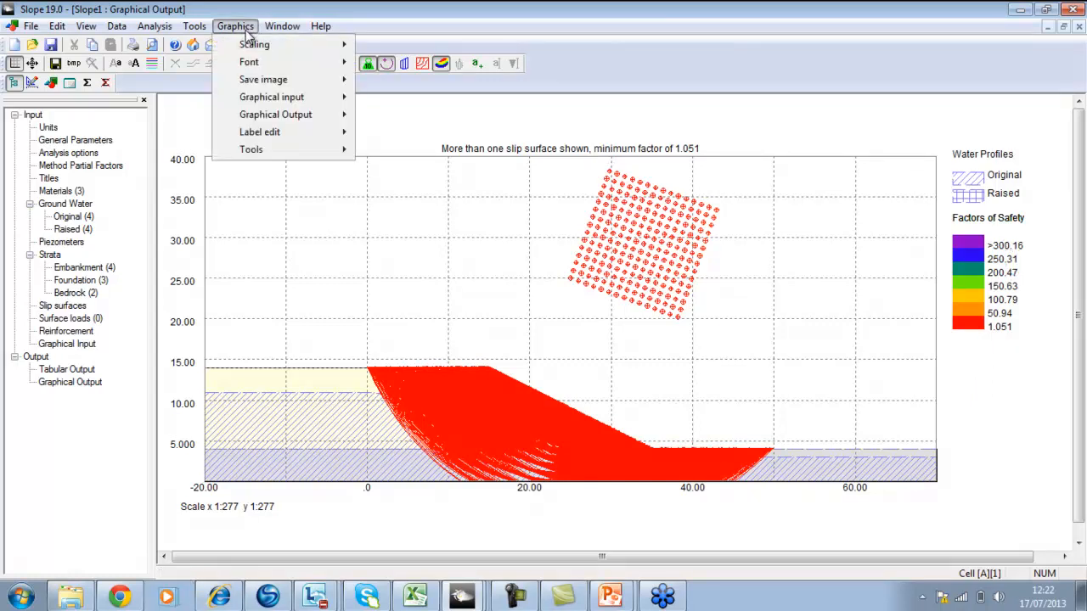
{"action": "mouse_move", "coordinate": [275, 115]}
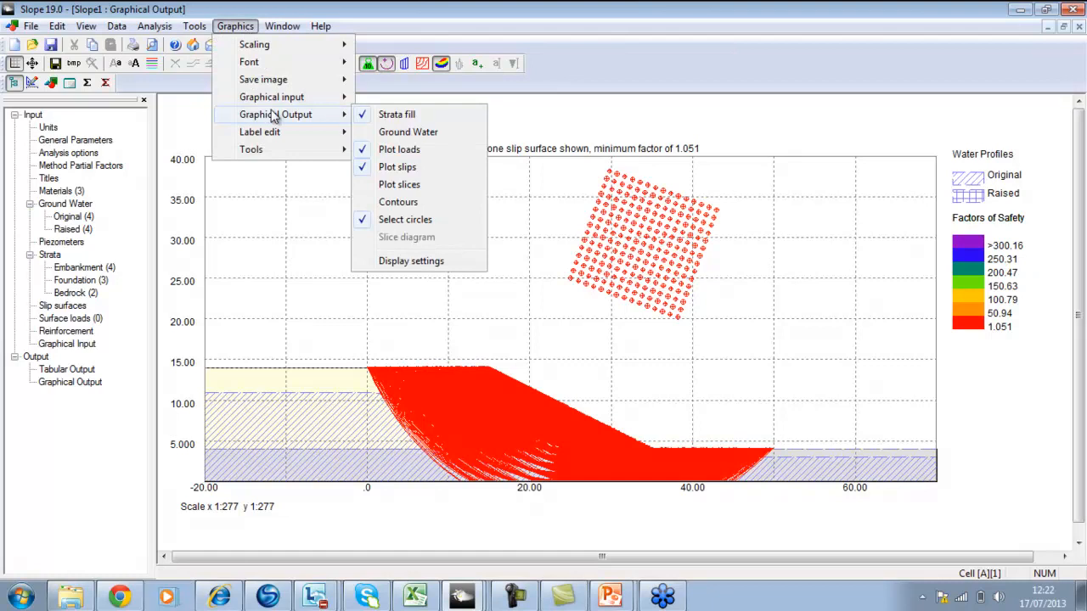
{"action": "left_click", "coordinate": [402, 261]}
{"action": "left_click", "coordinate": [563, 268]}
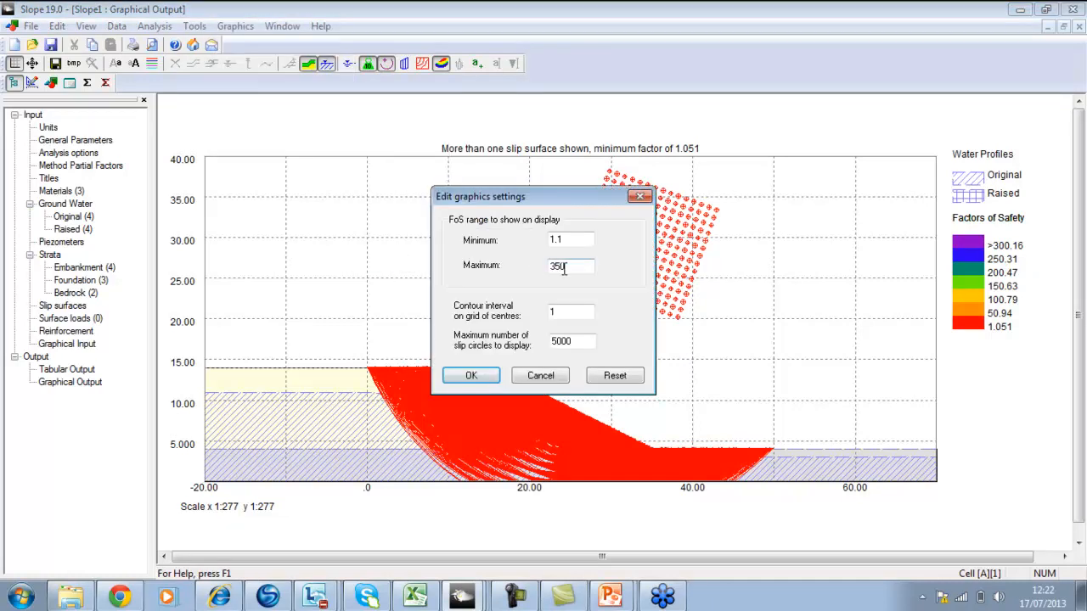
{"action": "left_click_drag", "start_coordinate": [565, 268], "coordinate": [503, 260]}
{"action": "type", "text": "2"}
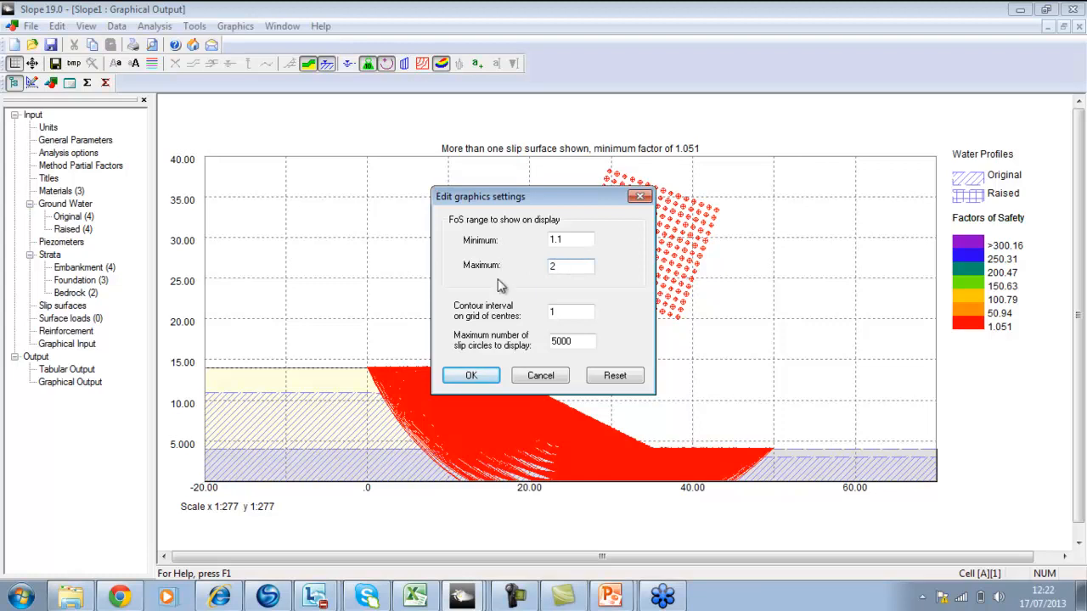
{"action": "left_click", "coordinate": [473, 382]}
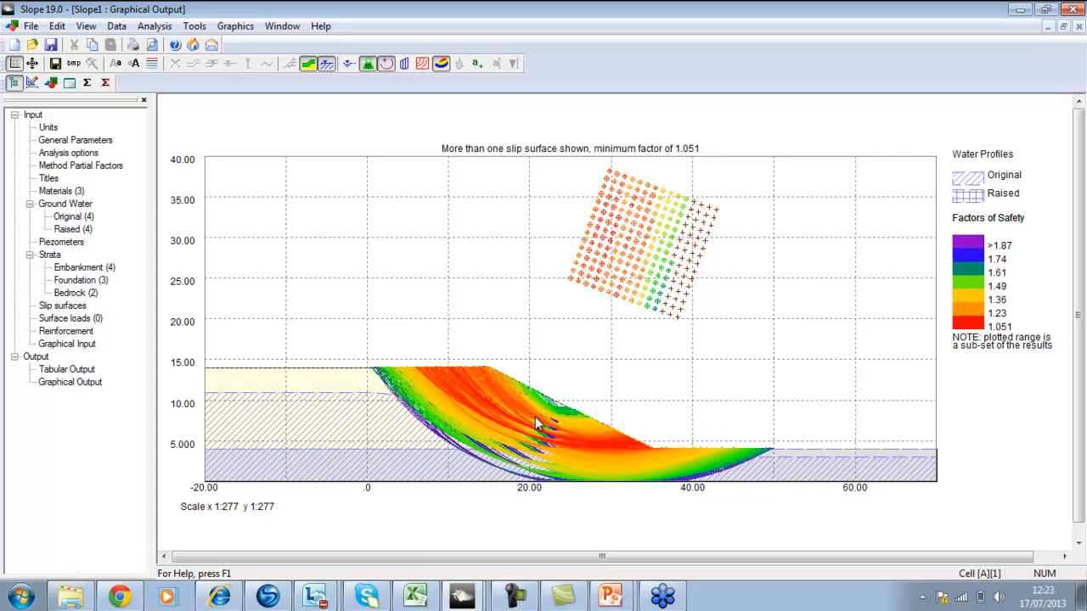
Add a slip surface label with centre, radius and factor of safety to the plot, and move its text above the slope
{"action": "left_click", "coordinate": [478, 64]}
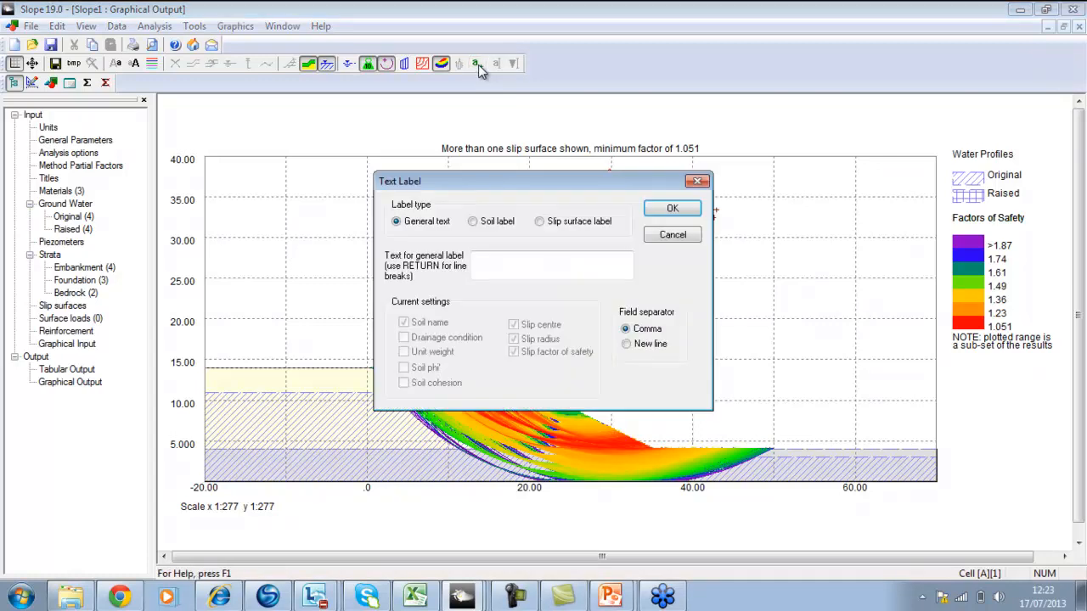
{"action": "left_click", "coordinate": [539, 226]}
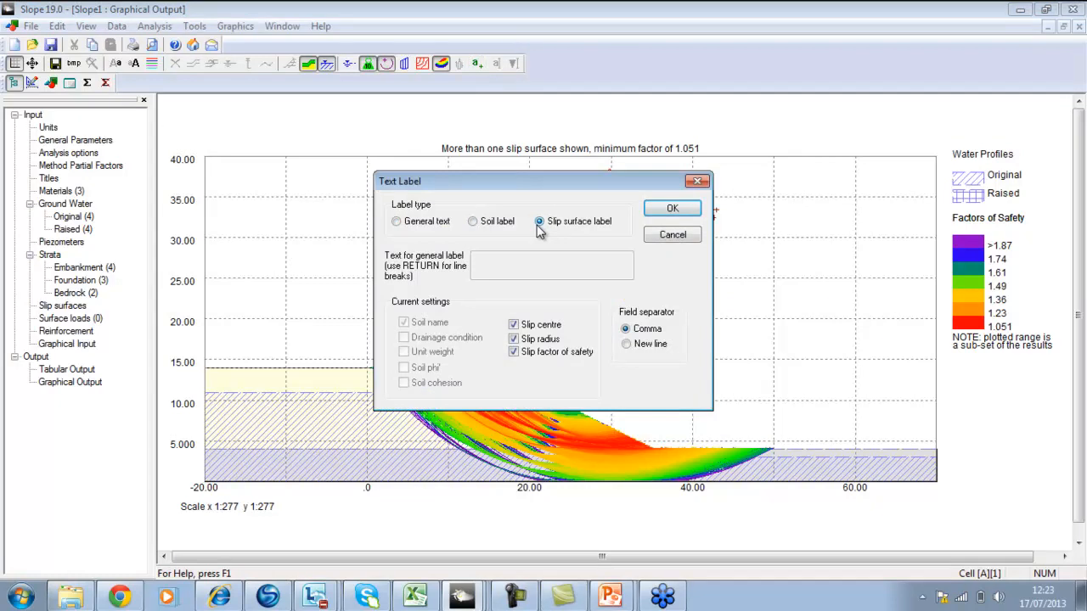
{"action": "left_click", "coordinate": [671, 211]}
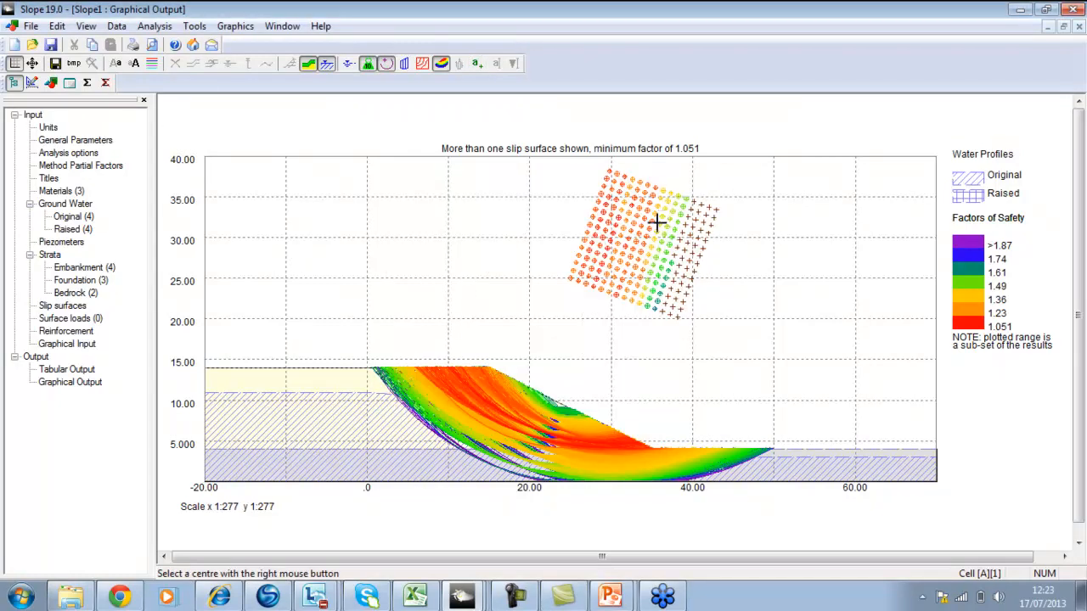
{"action": "mouse_move", "coordinate": [523, 394]}
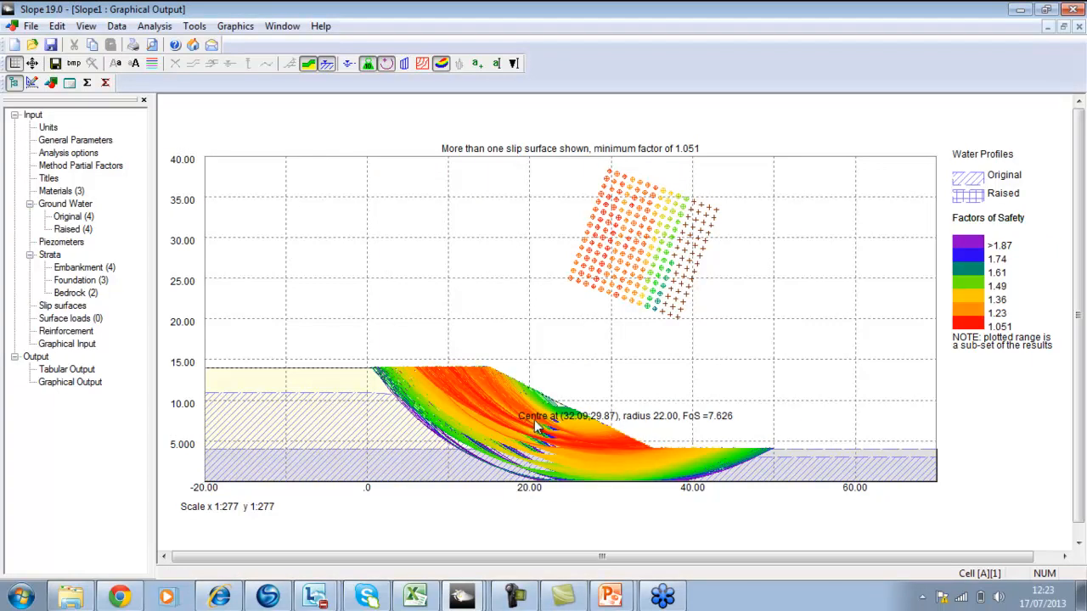
{"action": "left_click", "coordinate": [496, 65]}
{"action": "left_click_drag", "start_coordinate": [519, 408], "coordinate": [550, 289]}
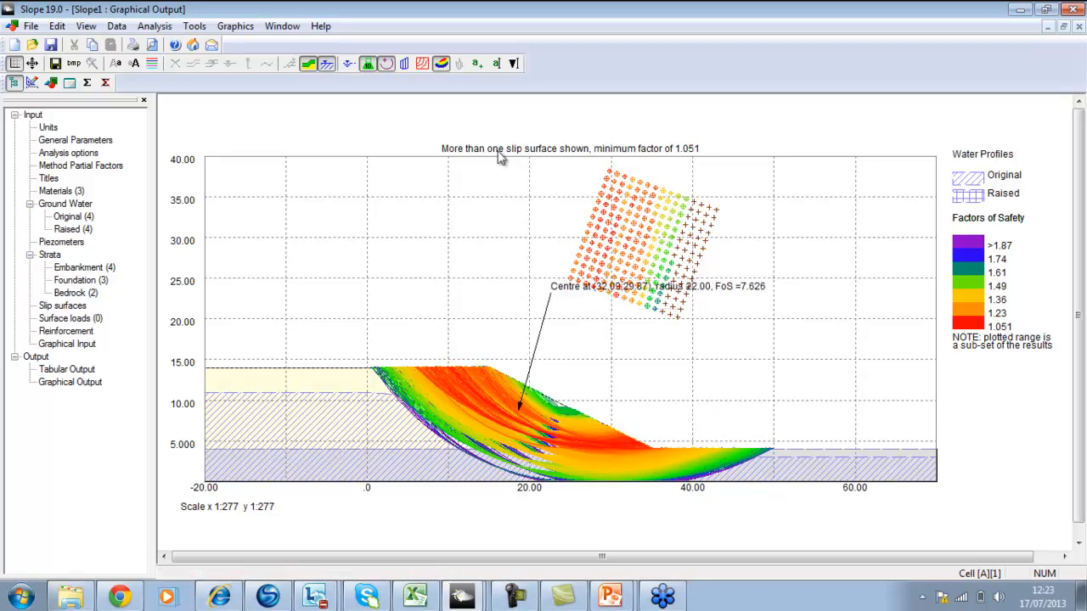
Show only the critical slip circle and reposition the slip label's arrowhead onto the circle
{"action": "left_click", "coordinate": [439, 66]}
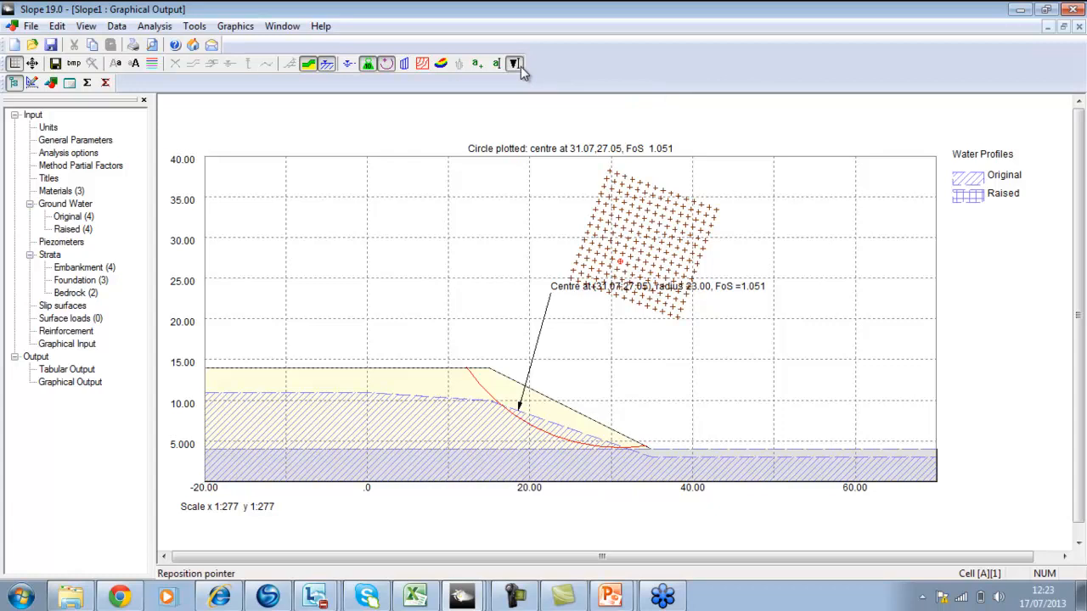
{"action": "left_click_drag", "start_coordinate": [518, 412], "coordinate": [510, 412]}
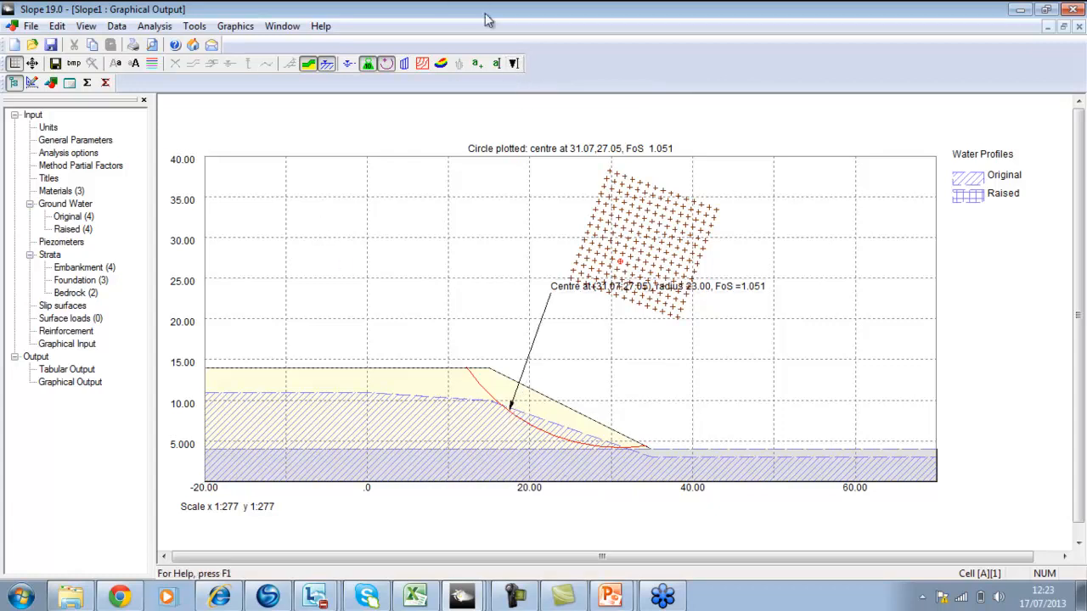
Label the embankment layer with a soil label giving name, unit weight and phi', and move its text well above the crest
{"action": "left_click", "coordinate": [477, 65]}
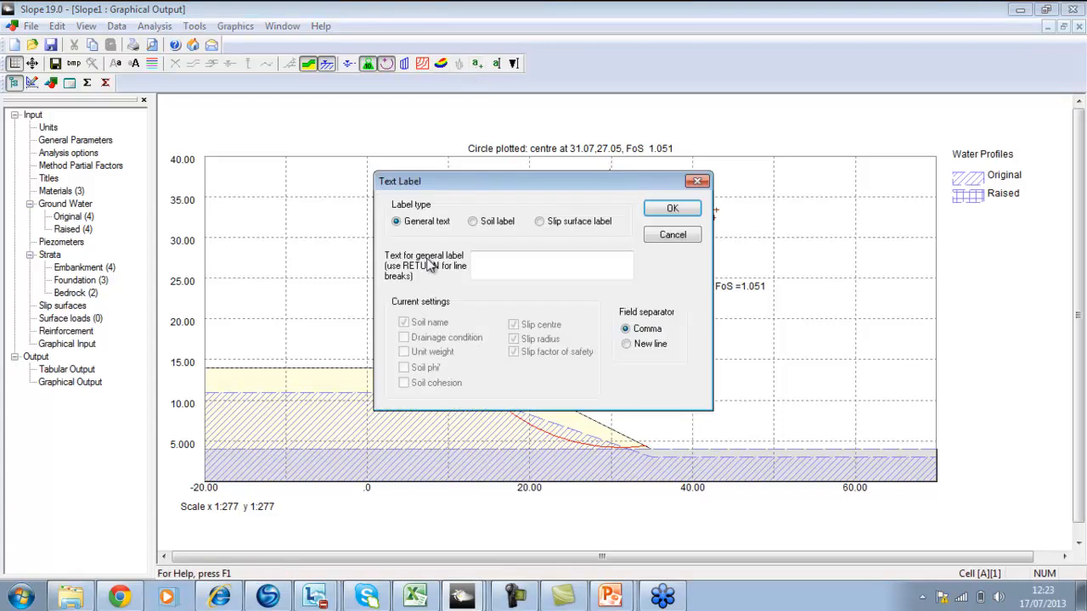
{"action": "left_click", "coordinate": [473, 223]}
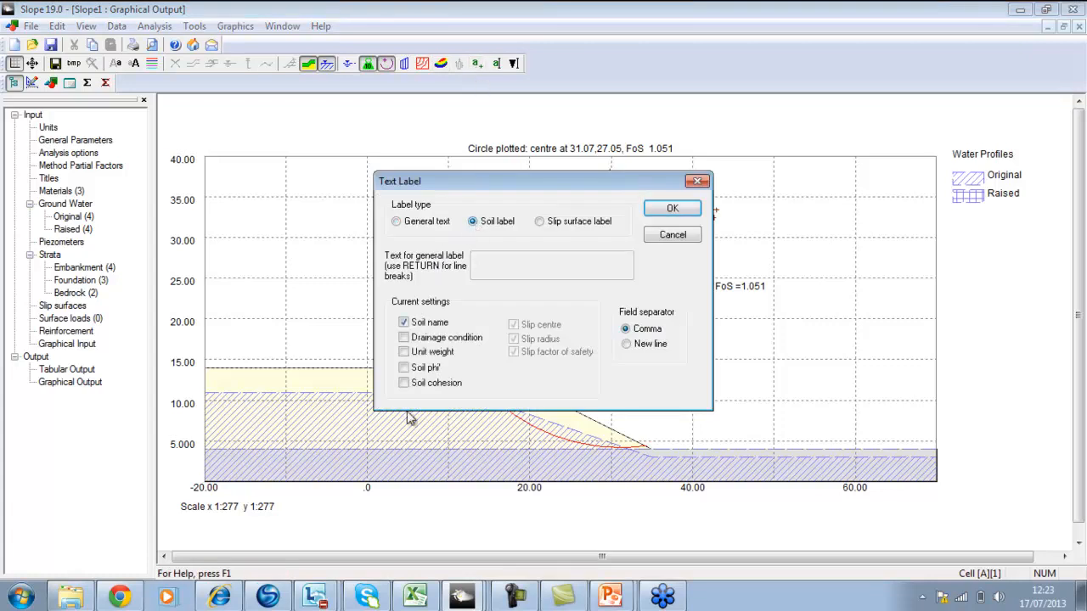
{"action": "left_click", "coordinate": [407, 353]}
{"action": "left_click", "coordinate": [670, 210]}
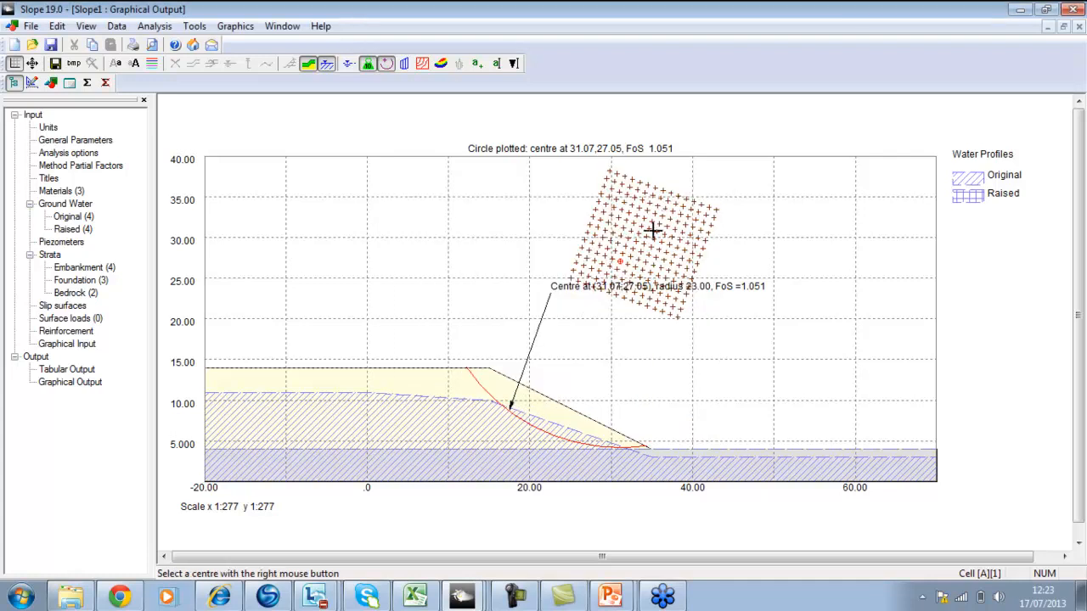
{"action": "left_click", "coordinate": [418, 388]}
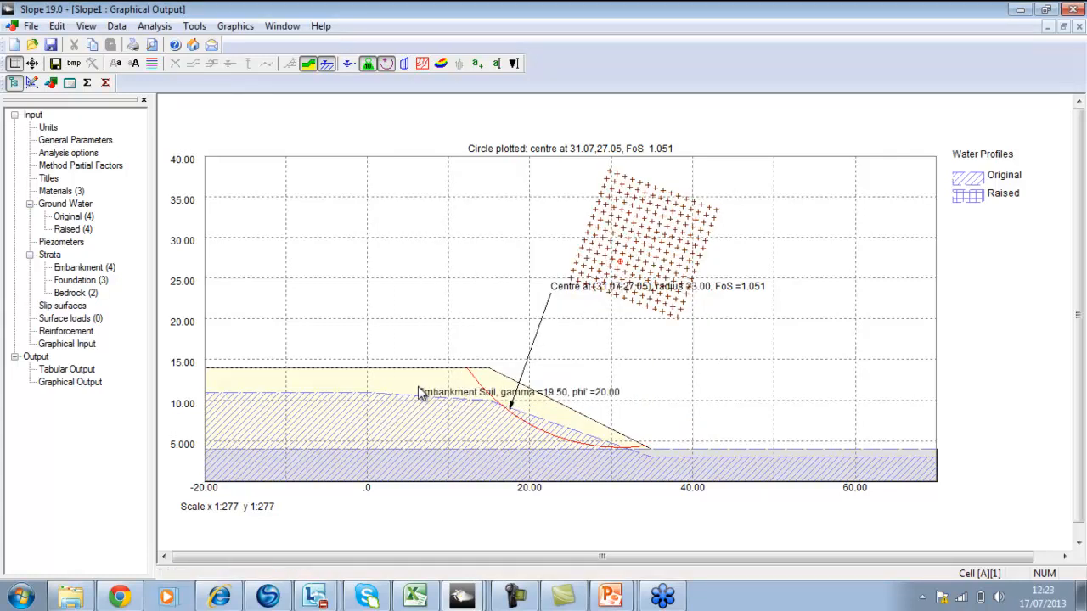
{"action": "left_click", "coordinate": [497, 65]}
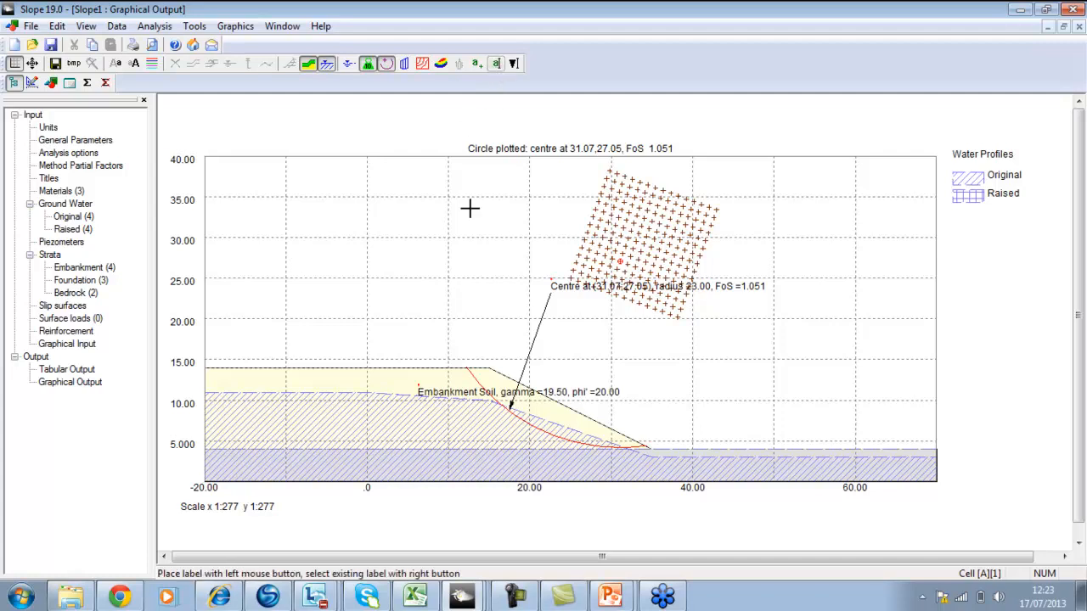
{"action": "left_click_drag", "start_coordinate": [417, 387], "coordinate": [376, 187]}
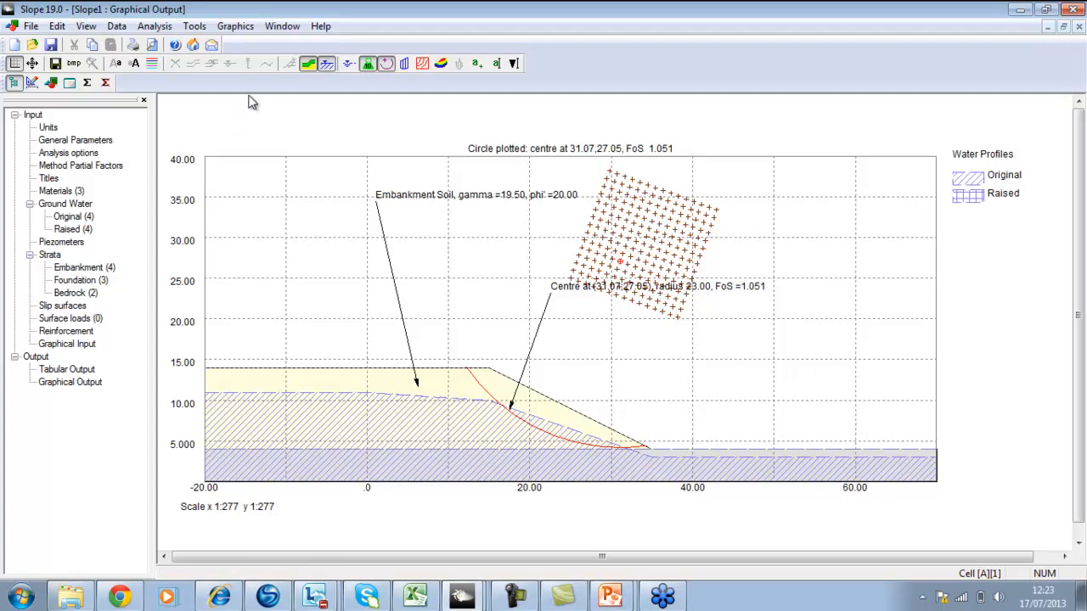
Set the print orientation to landscape on A4 paper
{"action": "left_click", "coordinate": [30, 28]}
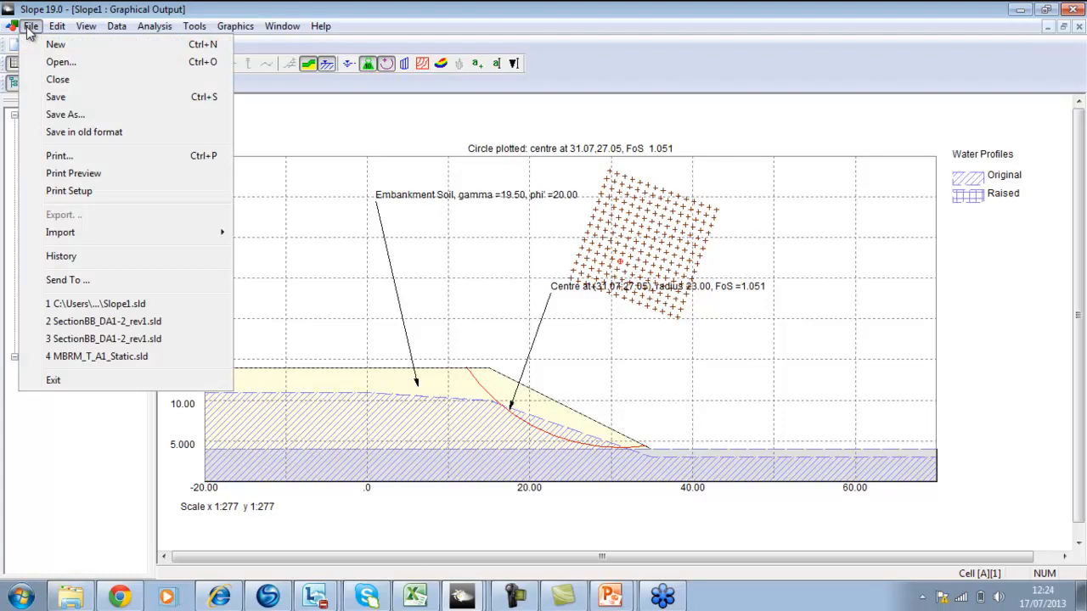
{"action": "left_click", "coordinate": [66, 199]}
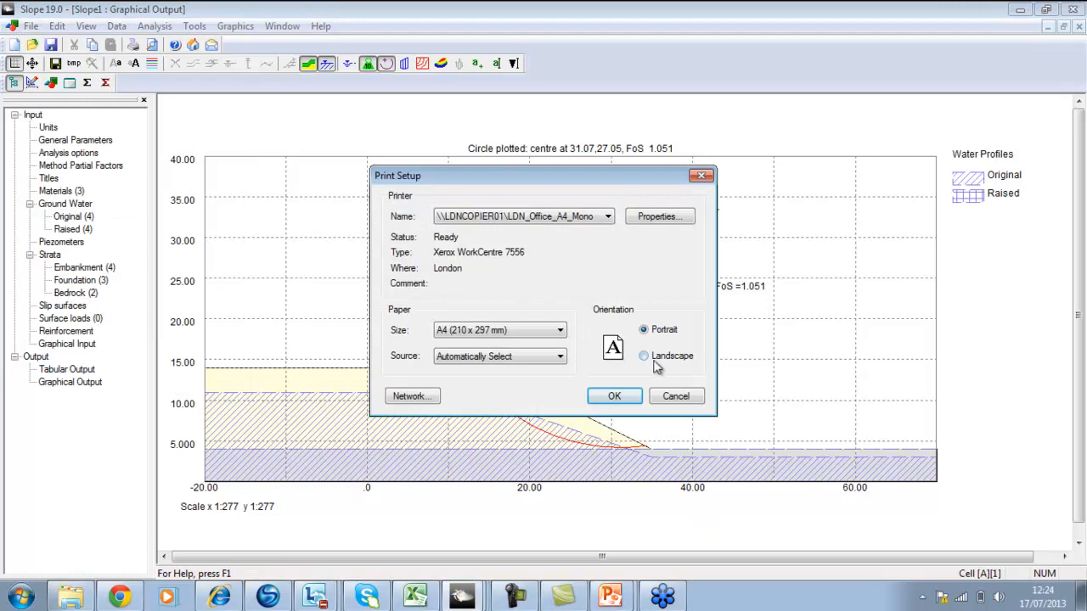
{"action": "left_click", "coordinate": [644, 357]}
{"action": "left_click", "coordinate": [614, 397]}
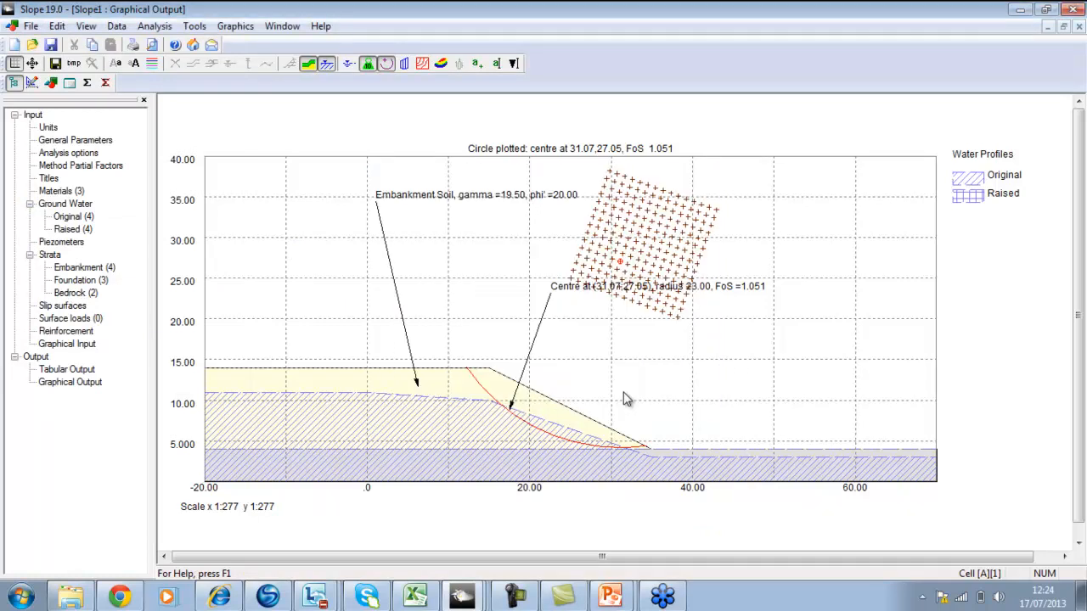
Preview the printed page of the labelled graphical output and close the preview
{"action": "left_click", "coordinate": [30, 27]}
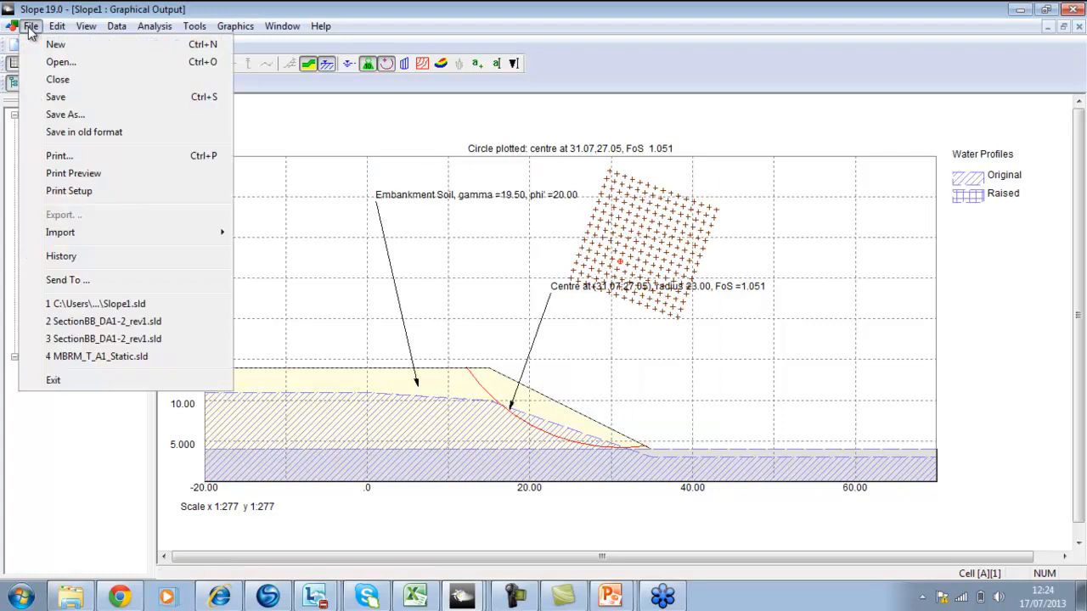
{"action": "left_click", "coordinate": [73, 173]}
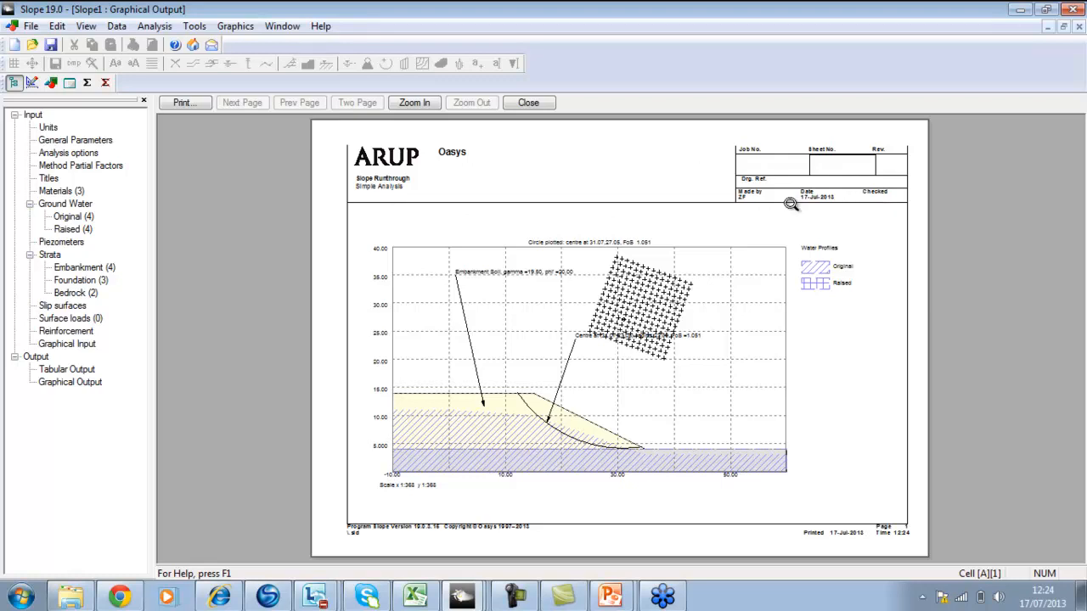
{"action": "left_click", "coordinate": [541, 105]}
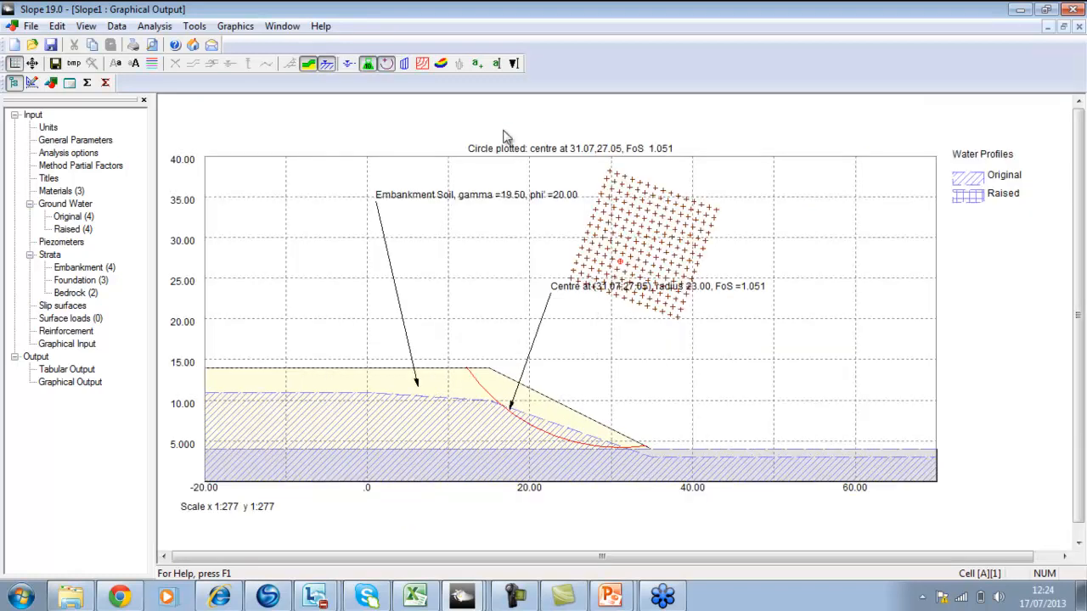
Review the program preferences, including the company info and page setup options, without changing anything
{"action": "left_click", "coordinate": [197, 26]}
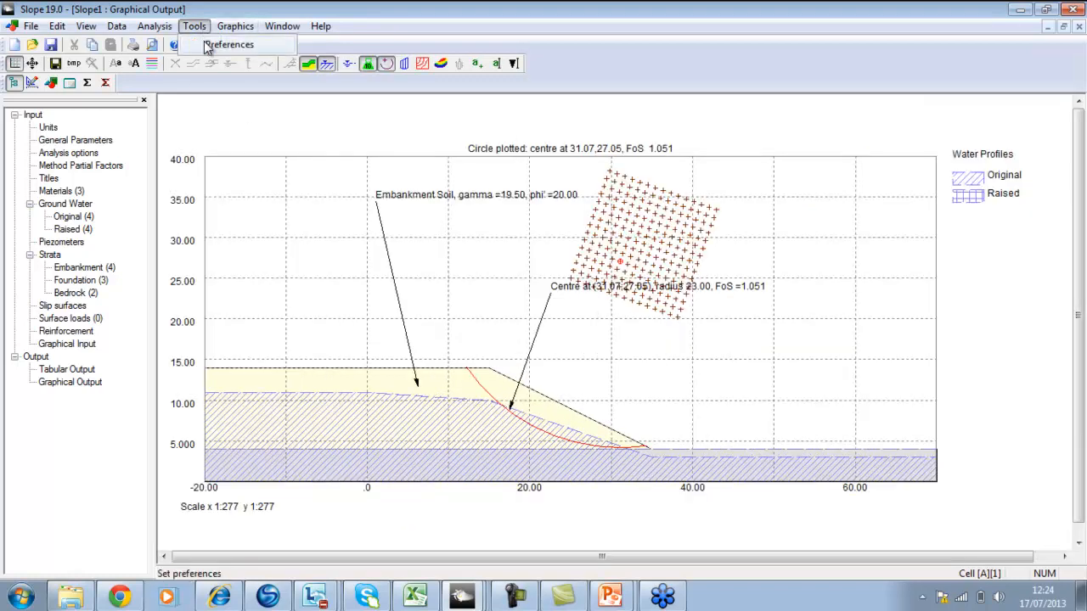
{"action": "left_click", "coordinate": [206, 48]}
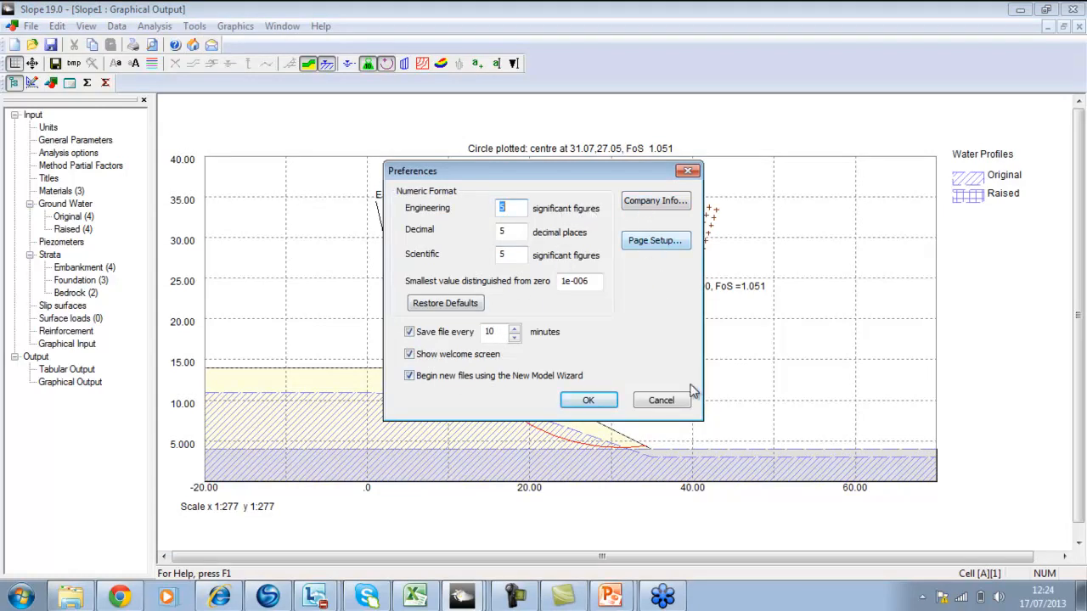
{"action": "left_click", "coordinate": [662, 401]}
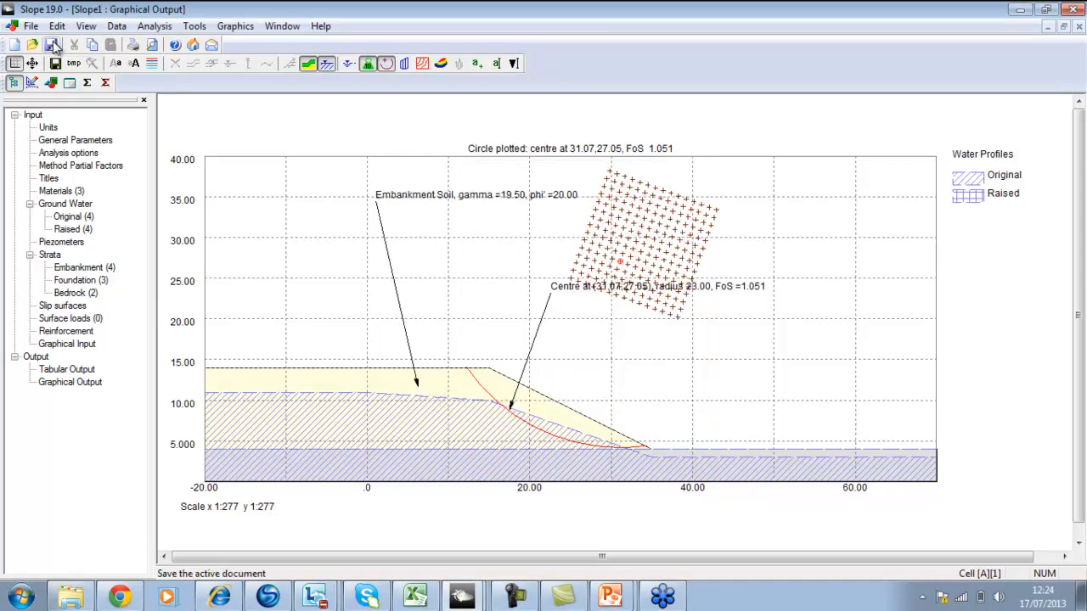
Save the model on the Desktop as Slope1.sld
{"action": "left_click", "coordinate": [53, 46]}
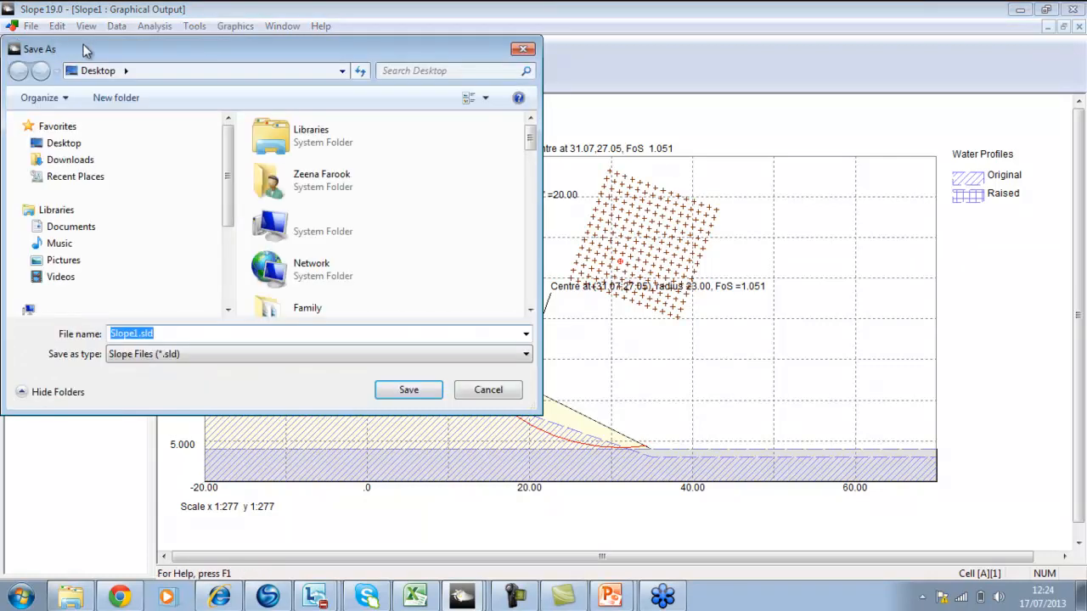
{"action": "left_click", "coordinate": [408, 391]}
{"action": "left_click", "coordinate": [588, 303]}
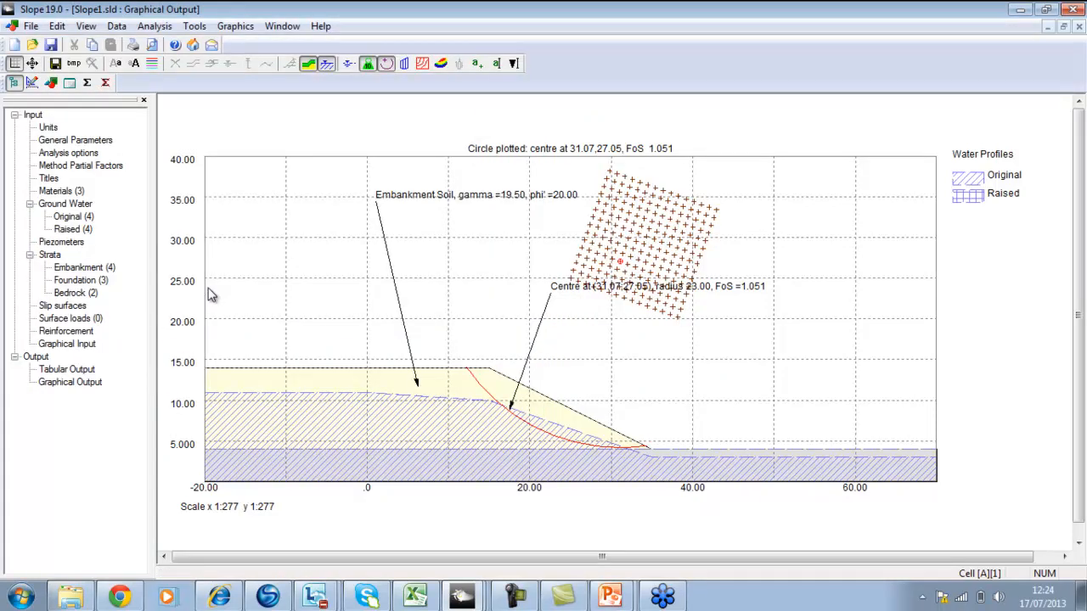
Generate the tabular output with only Summary Results and Detailed Results (worst case) included
{"action": "left_click", "coordinate": [83, 372]}
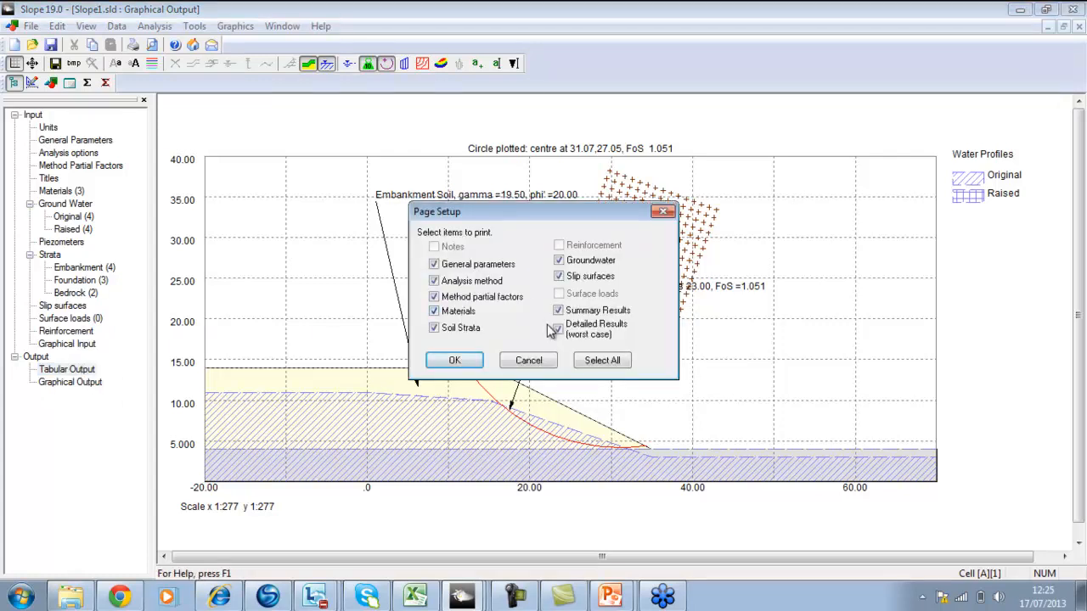
{"action": "left_click", "coordinate": [433, 265]}
{"action": "left_click", "coordinate": [434, 281]}
{"action": "left_click", "coordinate": [435, 311]}
{"action": "left_click", "coordinate": [433, 297]}
{"action": "left_click", "coordinate": [434, 328]}
{"action": "left_click", "coordinate": [559, 277]}
{"action": "left_click", "coordinate": [558, 261]}
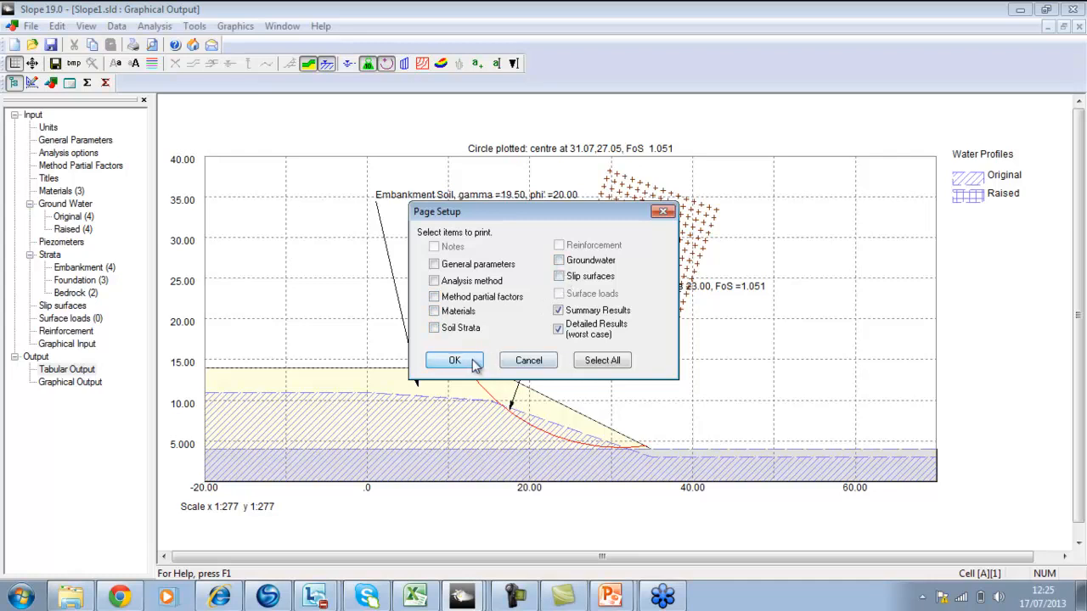
{"action": "left_click", "coordinate": [473, 360]}
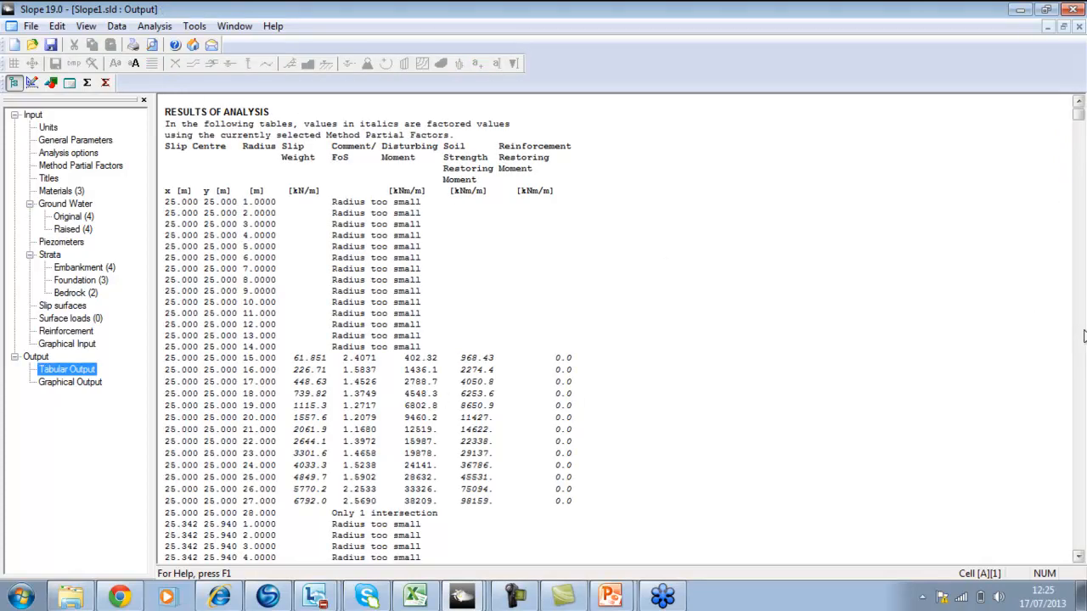
Examine the tabulated slip circle results, checking the factors of safety and moments for the different centres and radii
{"action": "left_click", "coordinate": [1083, 331]}
{"action": "left_click", "coordinate": [1083, 331]}
{"action": "left_click", "coordinate": [1083, 332]}
{"action": "left_click", "coordinate": [1083, 331]}
{"action": "left_click", "coordinate": [1083, 331]}
{"action": "left_click", "coordinate": [1083, 335]}
{"action": "left_click", "coordinate": [1083, 335]}
{"action": "left_click", "coordinate": [1082, 336]}
{"action": "left_click", "coordinate": [1082, 335]}
{"action": "left_click", "coordinate": [1083, 336]}
{"action": "left_click", "coordinate": [1082, 336]}
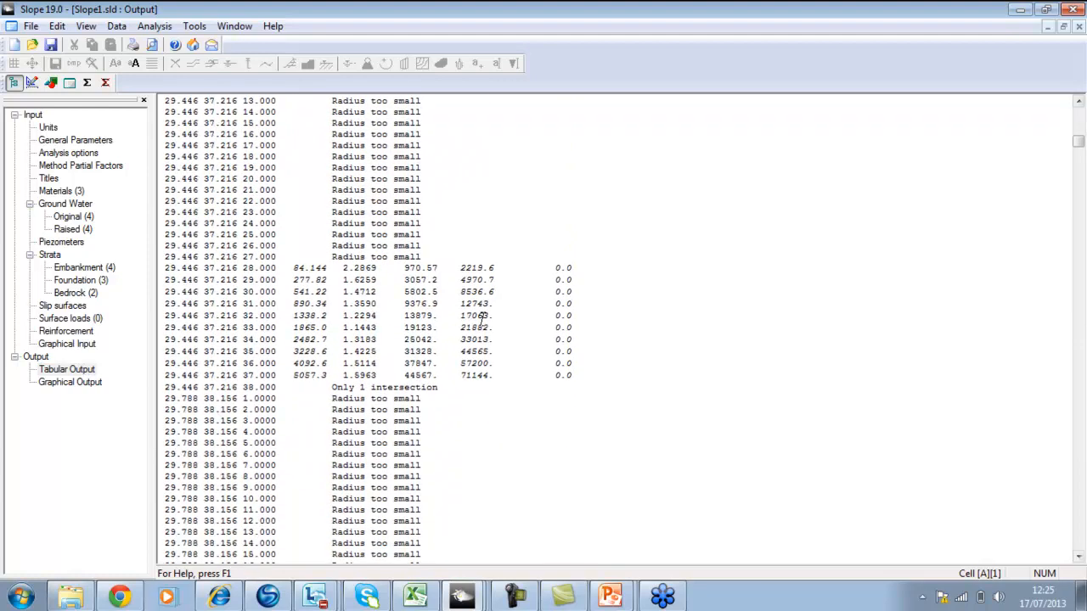
{"action": "left_click_drag", "start_coordinate": [481, 314], "coordinate": [603, 242]}
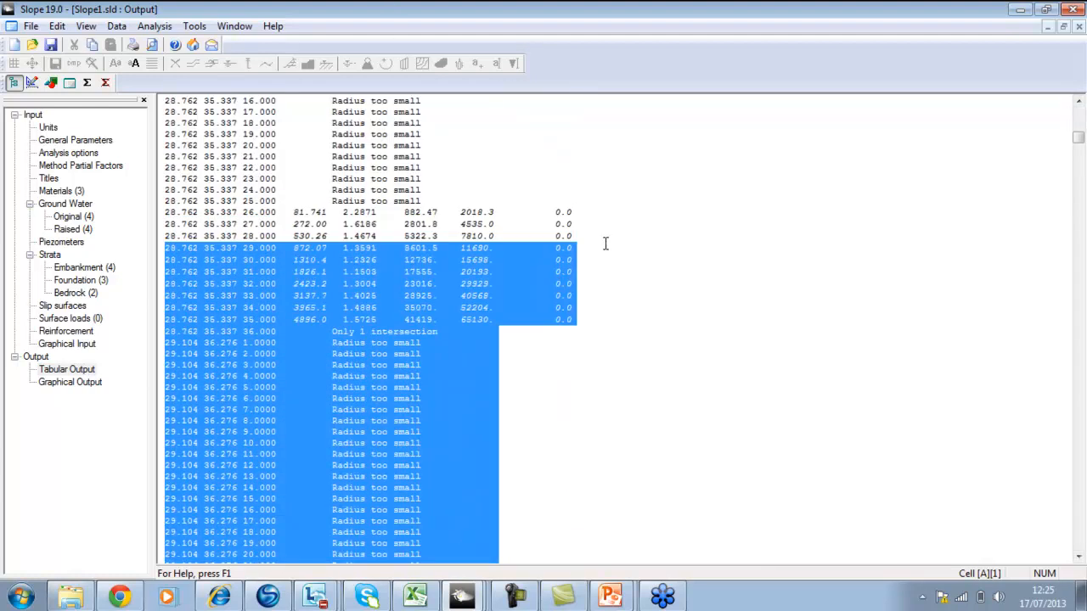
{"action": "left_click", "coordinate": [605, 244]}
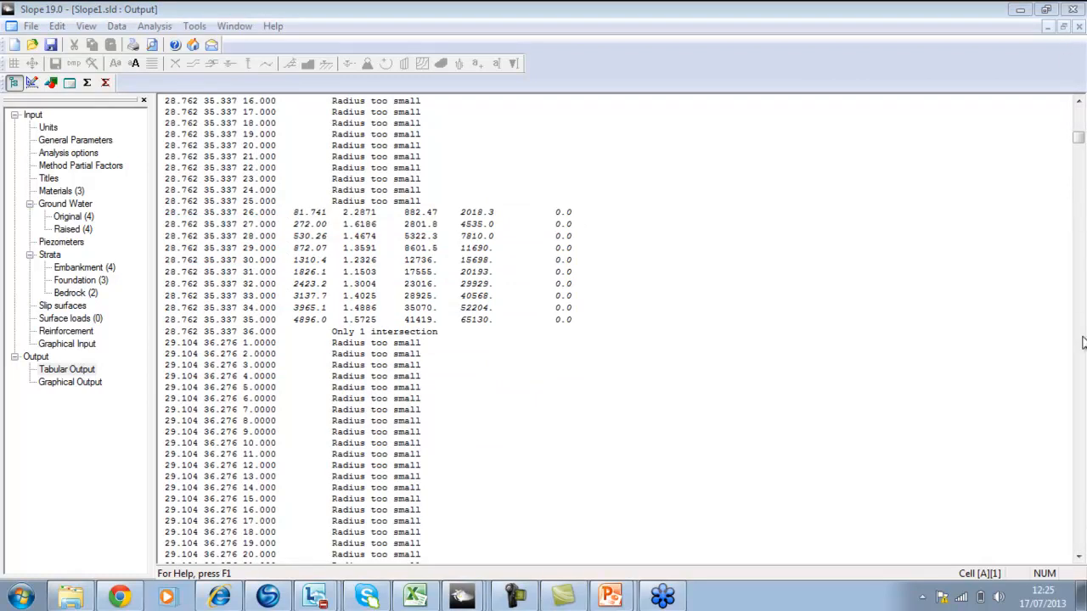
Try to export the tabular results to the Desktop as the comma-delimited text file Slope1.csv
{"action": "left_click_drag", "start_coordinate": [1080, 136], "coordinate": [1082, 109]}
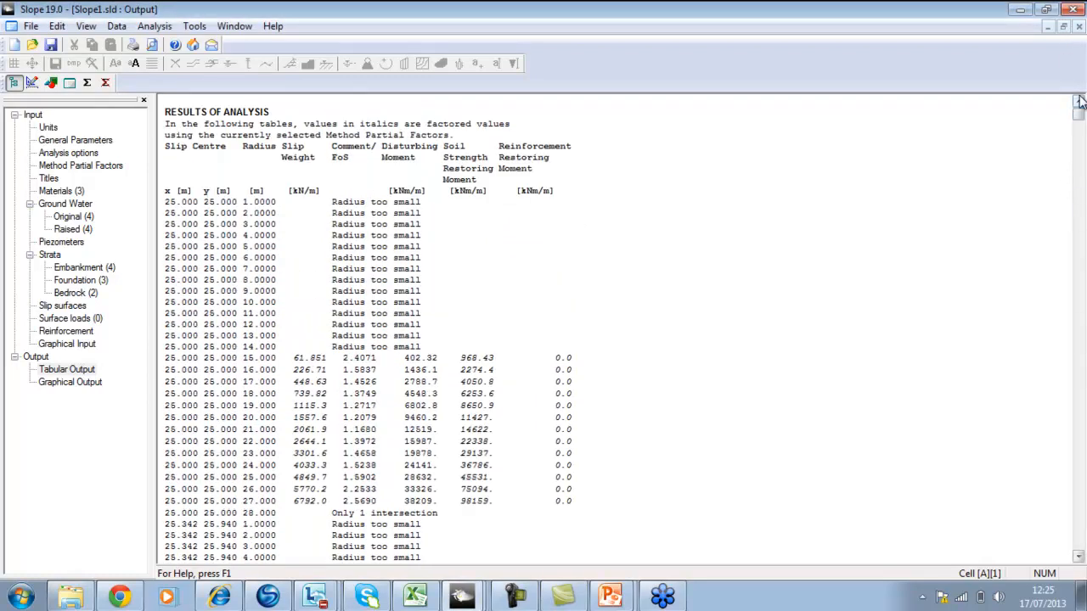
{"action": "left_click", "coordinate": [31, 28]}
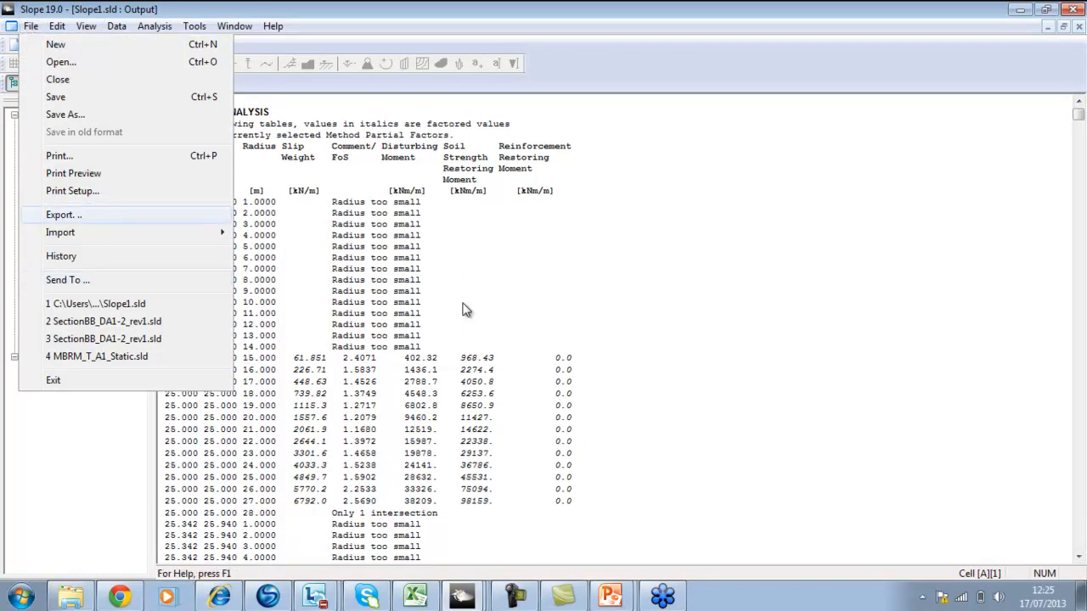
{"action": "key", "text": "Return"}
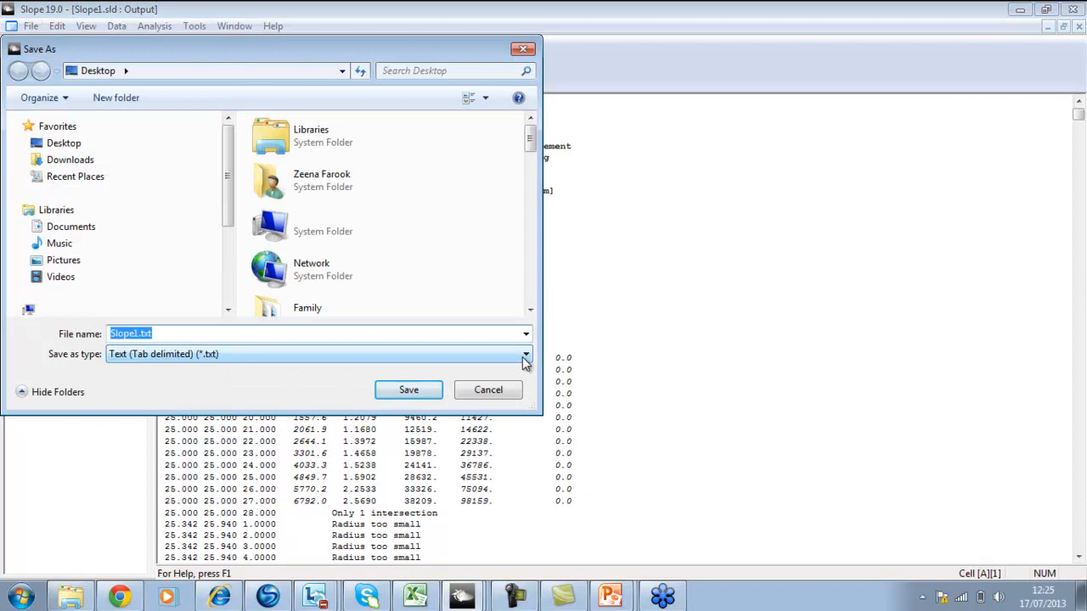
{"action": "left_click", "coordinate": [524, 358]}
{"action": "left_click", "coordinate": [490, 382]}
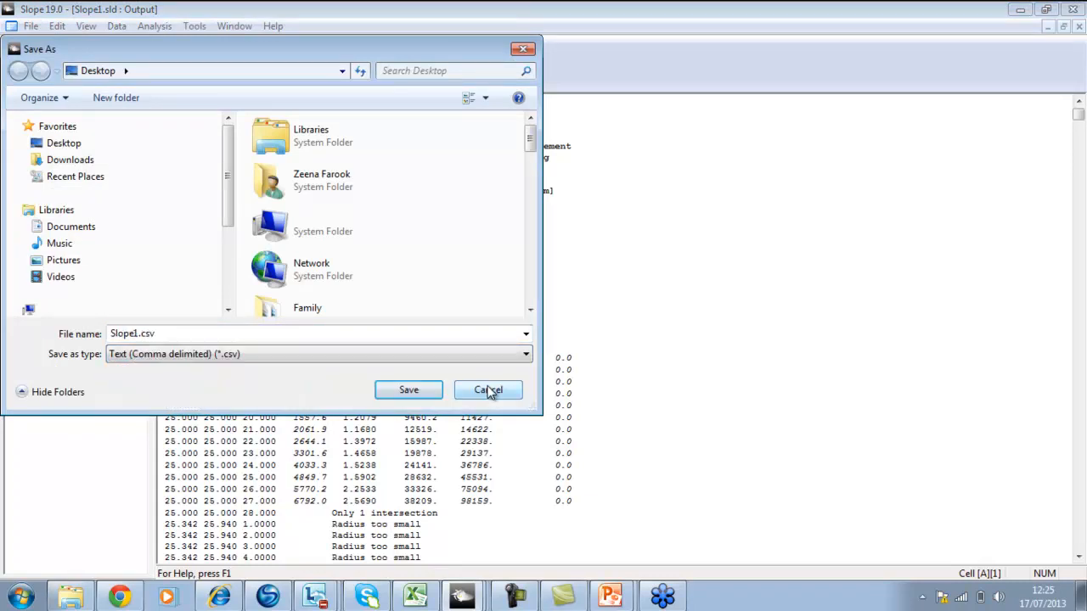
{"action": "left_click", "coordinate": [488, 391]}
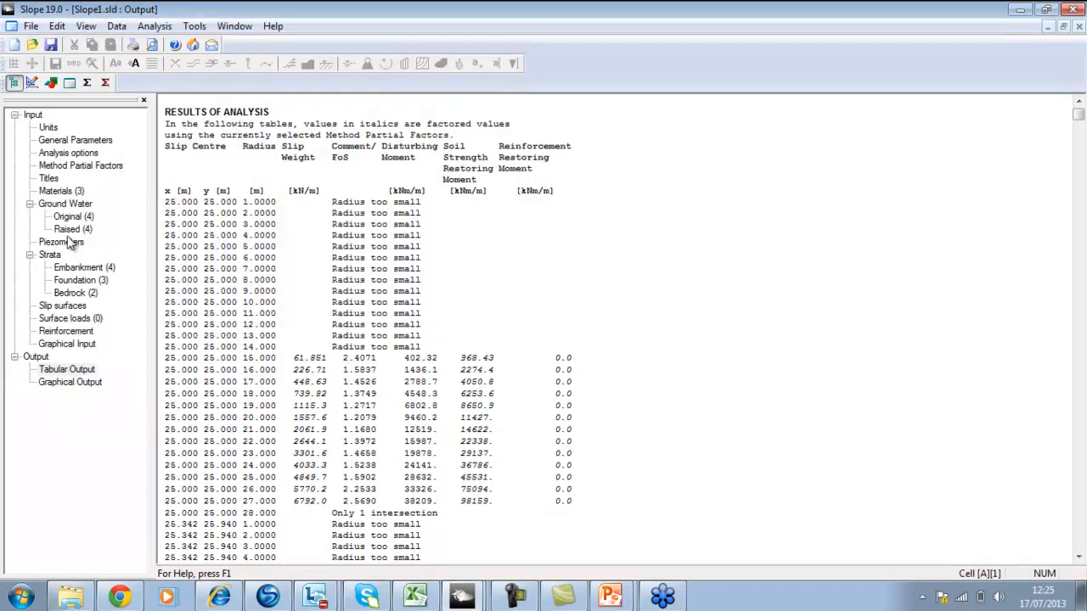
Regenerate the tabular output with only Detailed Results (worst case) included
{"action": "double_click", "coordinate": [88, 373]}
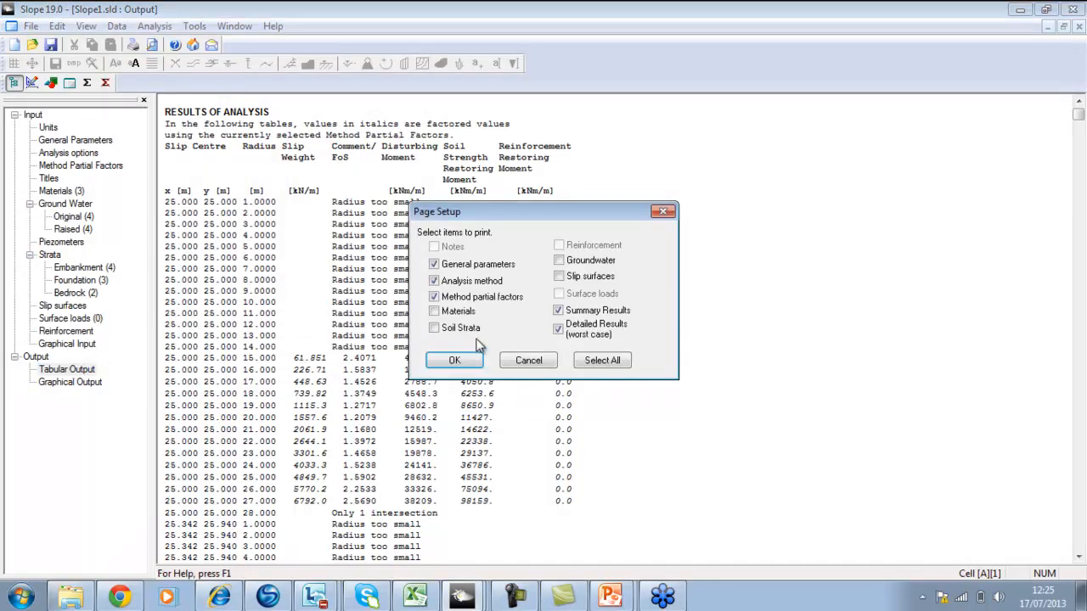
{"action": "left_click", "coordinate": [558, 310]}
{"action": "left_click", "coordinate": [437, 297]}
{"action": "left_click", "coordinate": [436, 281]}
{"action": "left_click", "coordinate": [437, 264]}
{"action": "left_click", "coordinate": [454, 360]}
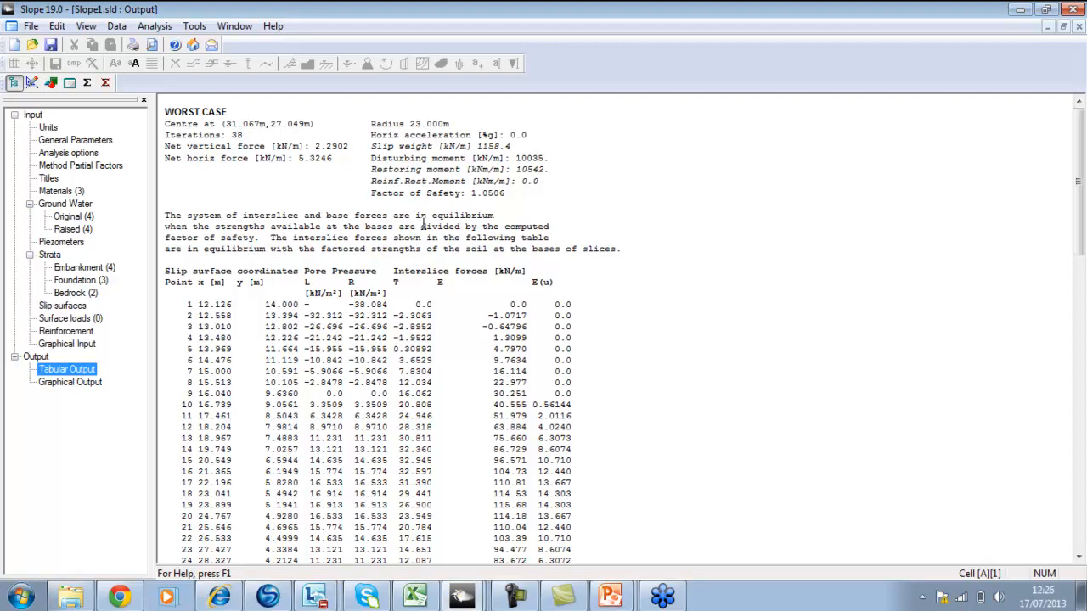
Switch to the PowerPoint slide show and view the Slope Runthrough slide
{"action": "key", "text": "alt+Tab"}
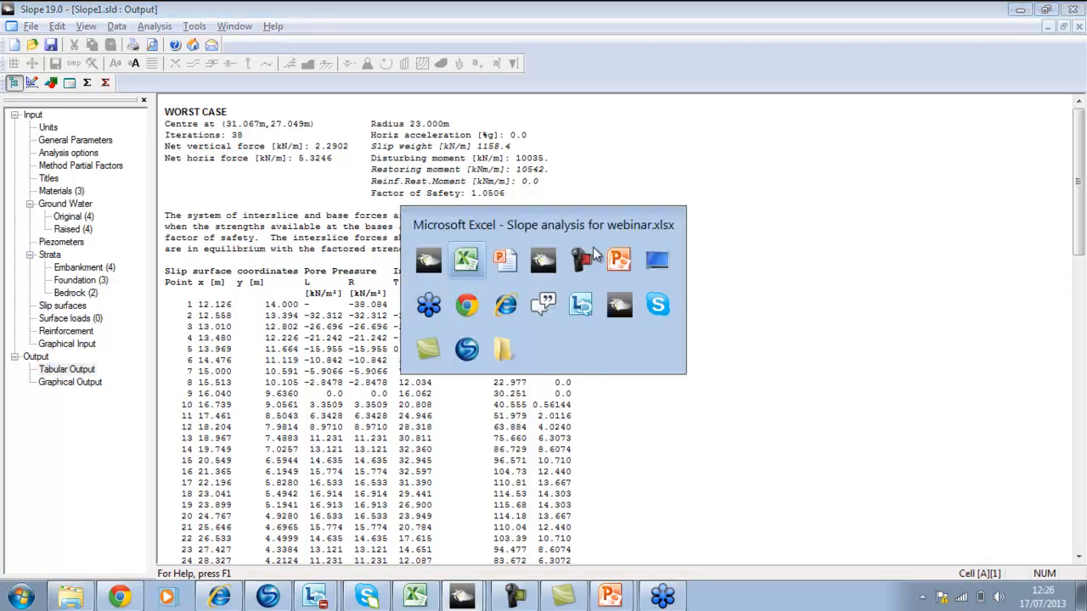
{"action": "left_click", "coordinate": [504, 281]}
{"action": "left_click", "coordinate": [503, 283]}
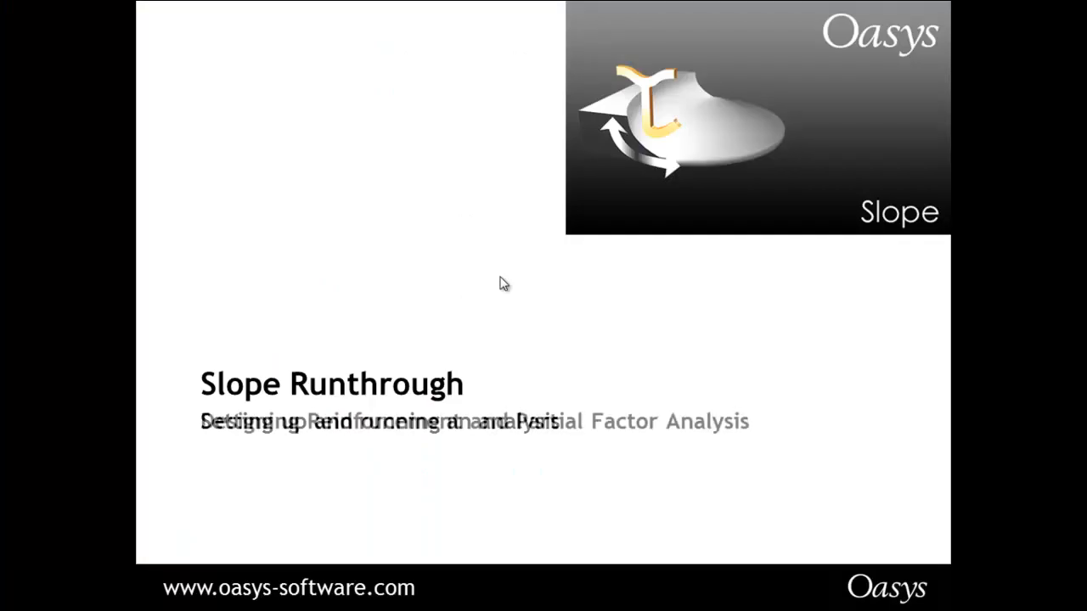
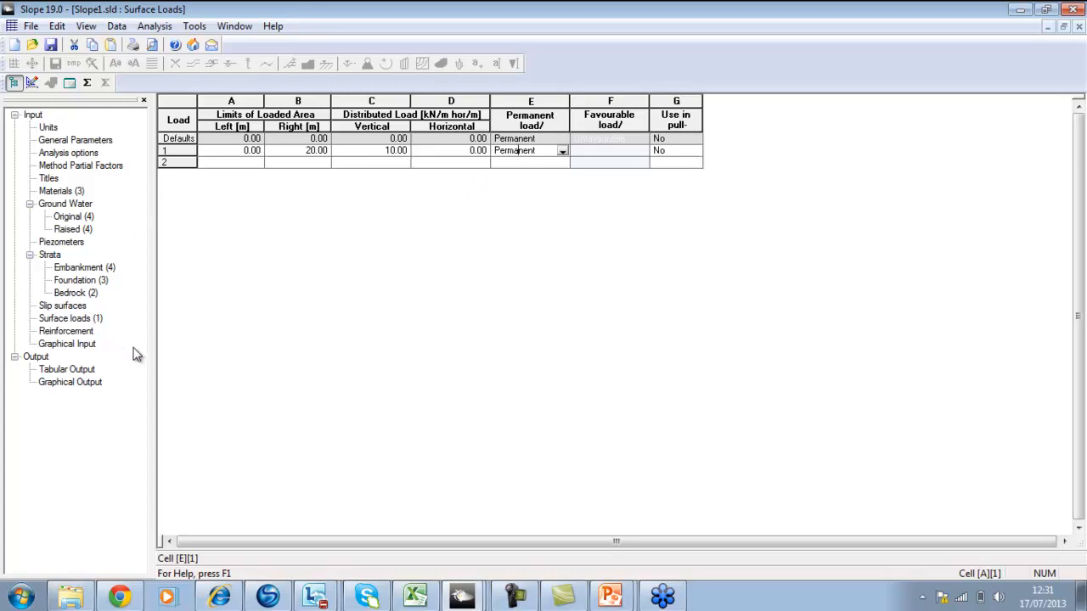
Set the right limit of surface load 1 to 15 m and run the slope analysis
{"action": "left_click", "coordinate": [75, 344]}
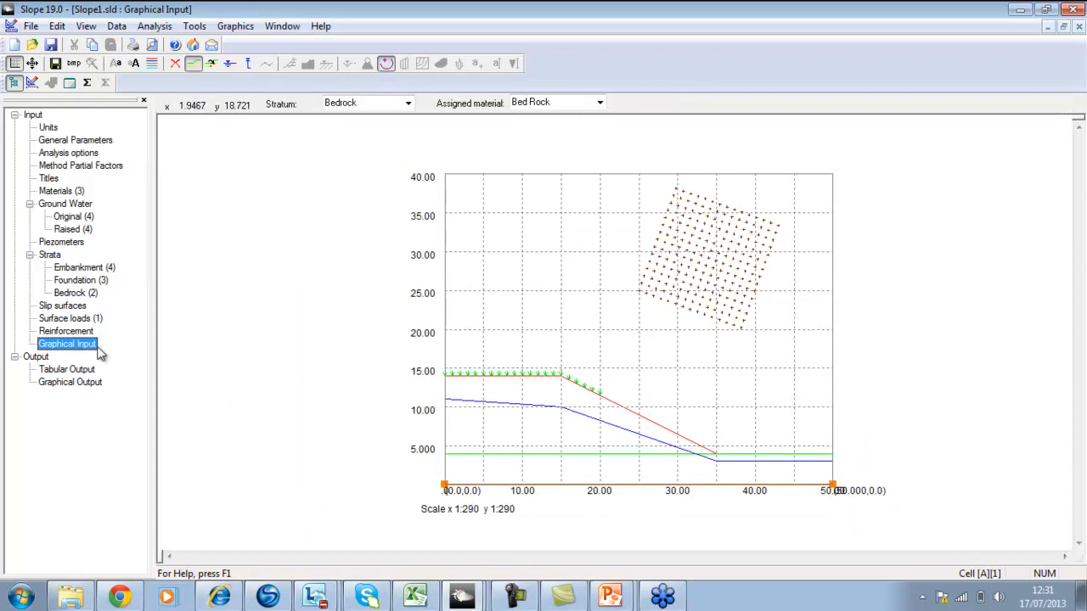
{"action": "left_click", "coordinate": [77, 318]}
{"action": "left_click", "coordinate": [304, 149]}
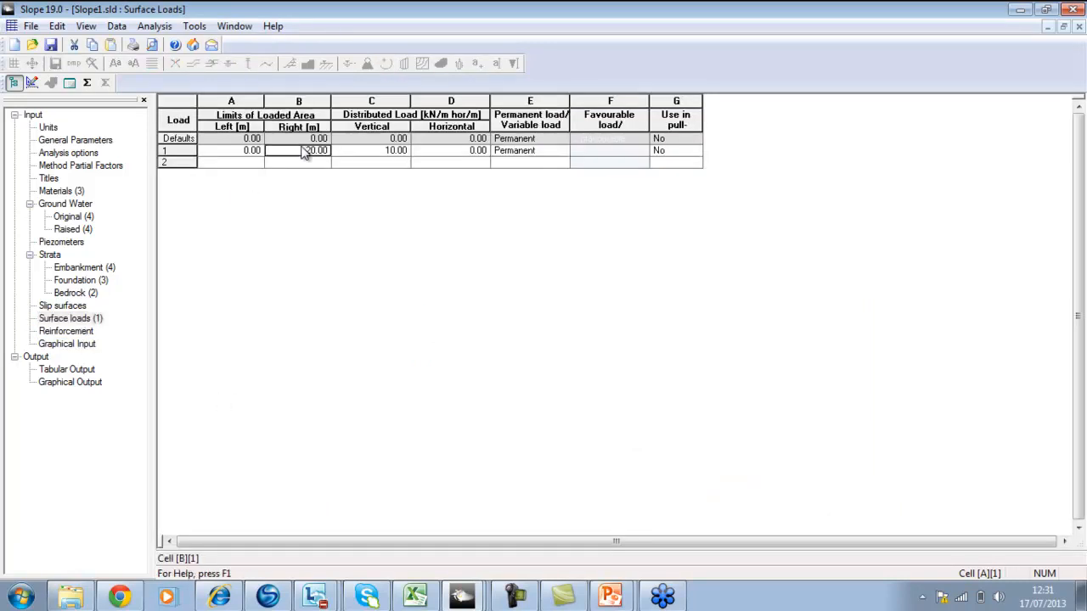
{"action": "type", "text": "15"}
{"action": "left_click", "coordinate": [361, 152]}
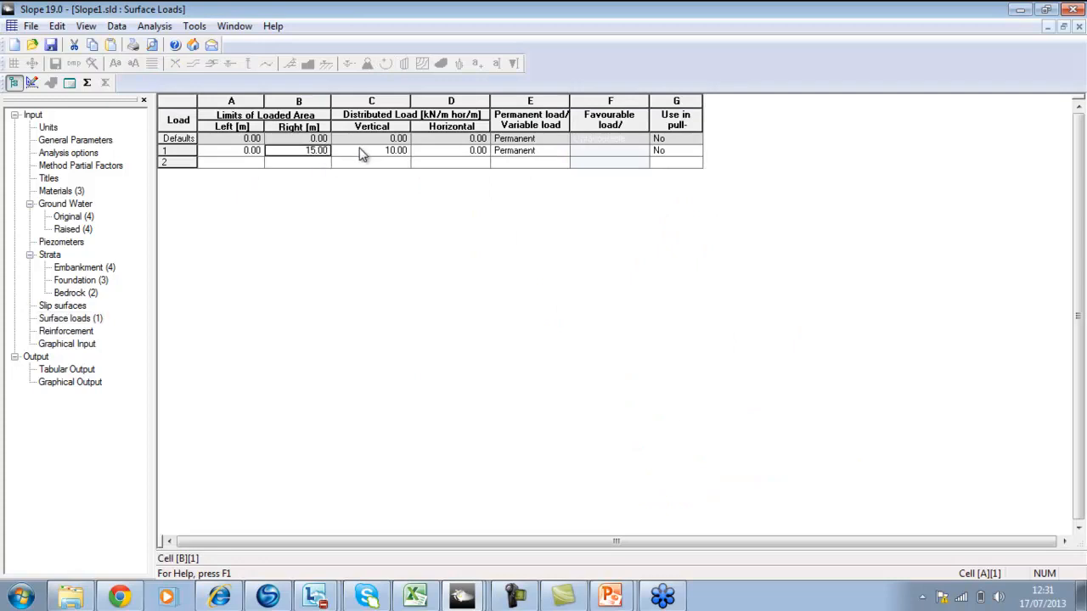
{"action": "left_click", "coordinate": [88, 88]}
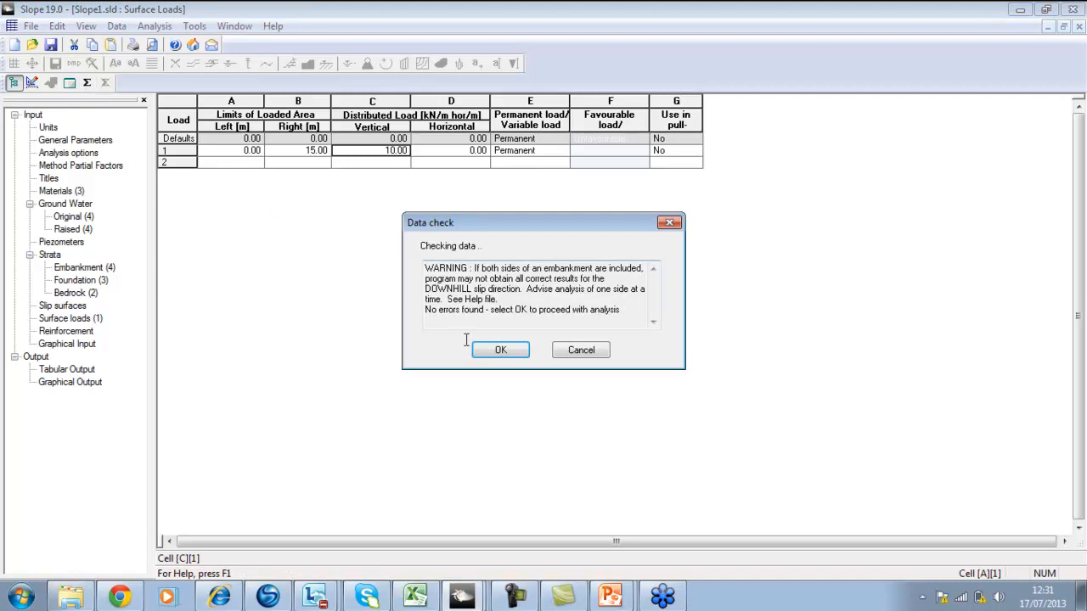
{"action": "left_click", "coordinate": [502, 351]}
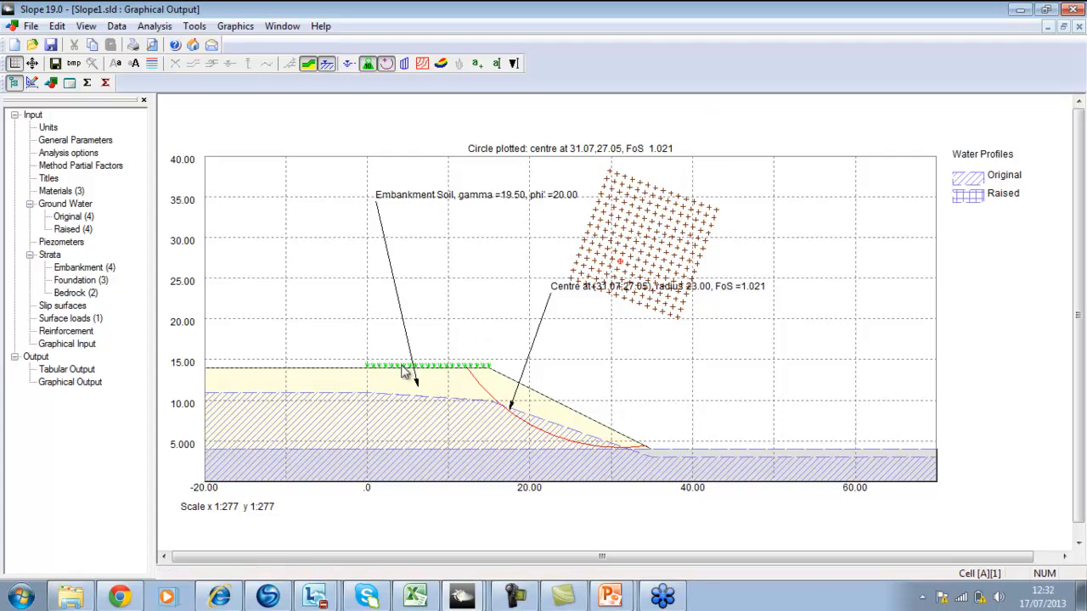
Change the analysis option to Partial Factor Analysis and accept the deletion of the existing results
{"action": "left_click", "coordinate": [87, 153]}
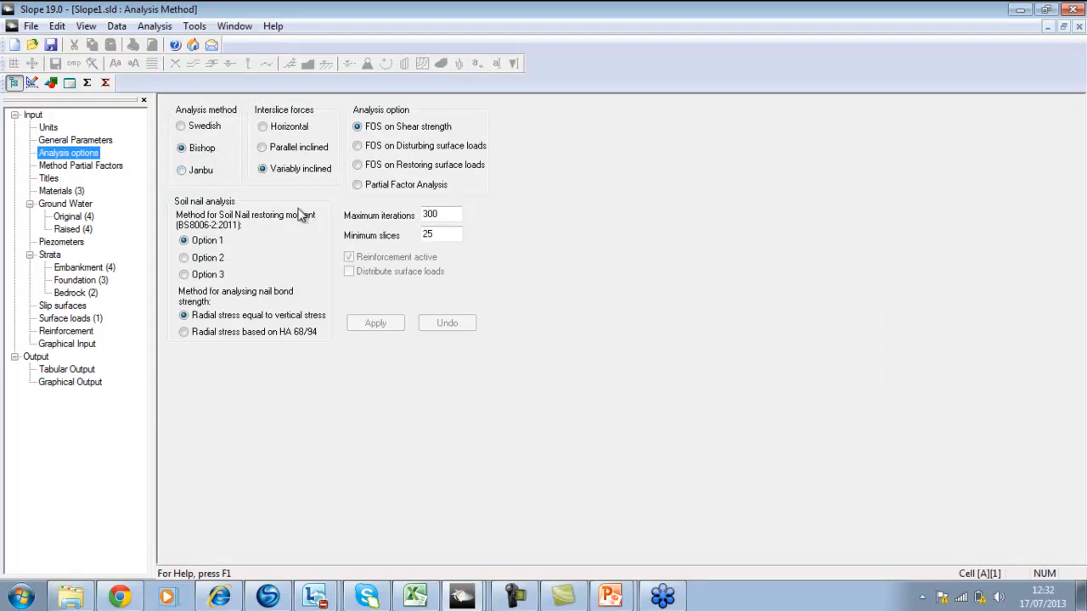
{"action": "left_click", "coordinate": [358, 186]}
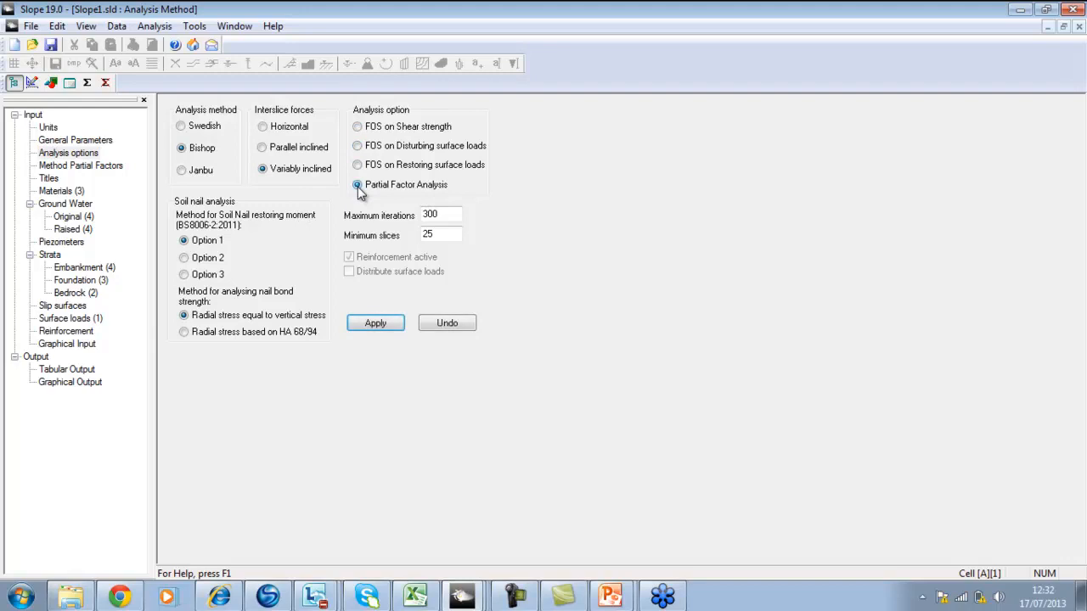
{"action": "left_click", "coordinate": [384, 324]}
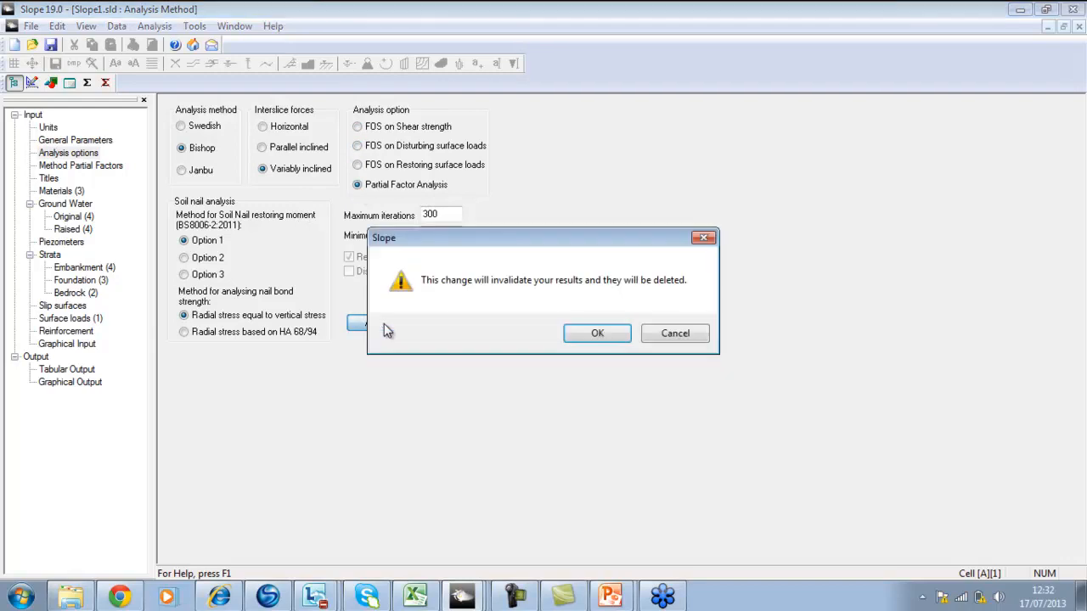
{"action": "left_click", "coordinate": [581, 339]}
Apply the EC7 DA1-2 standard factors as the method partial factors and rerun the analysis
{"action": "left_click", "coordinate": [117, 165]}
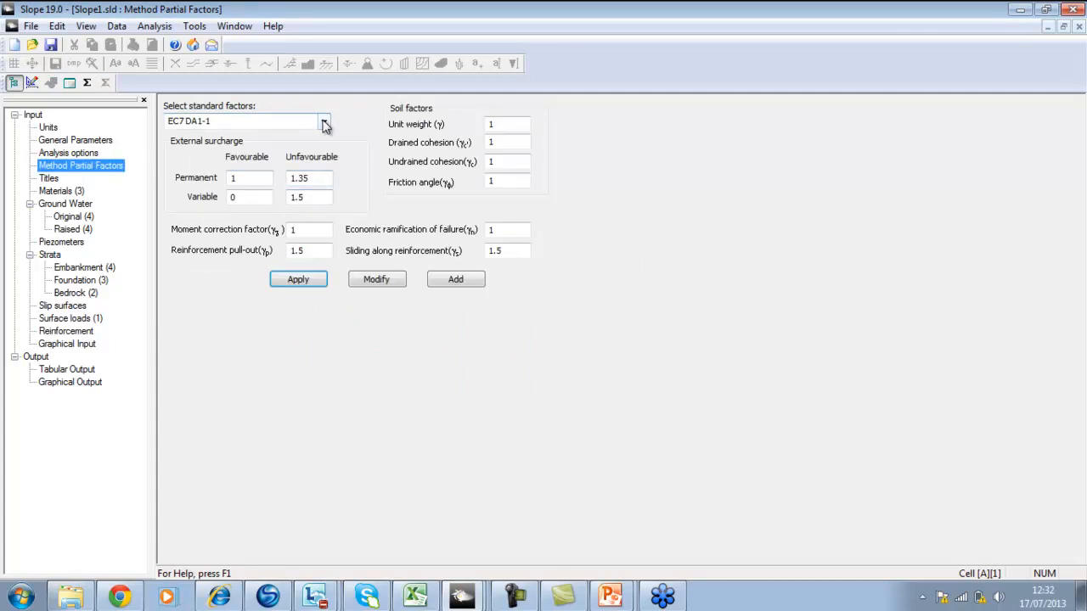
{"action": "left_click", "coordinate": [323, 122]}
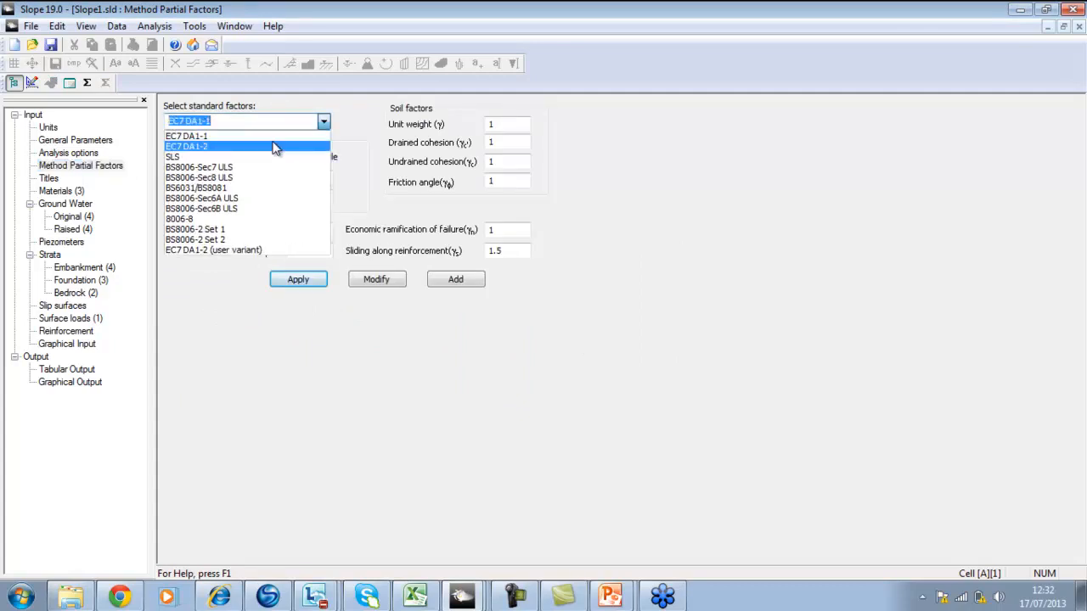
{"action": "left_click", "coordinate": [274, 147]}
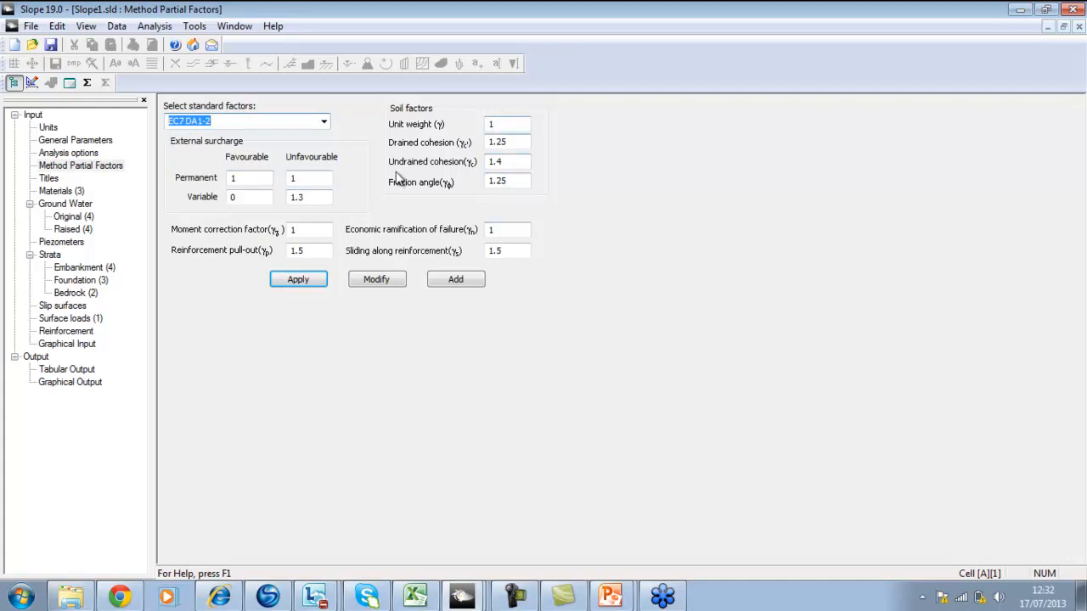
{"action": "left_click", "coordinate": [303, 290]}
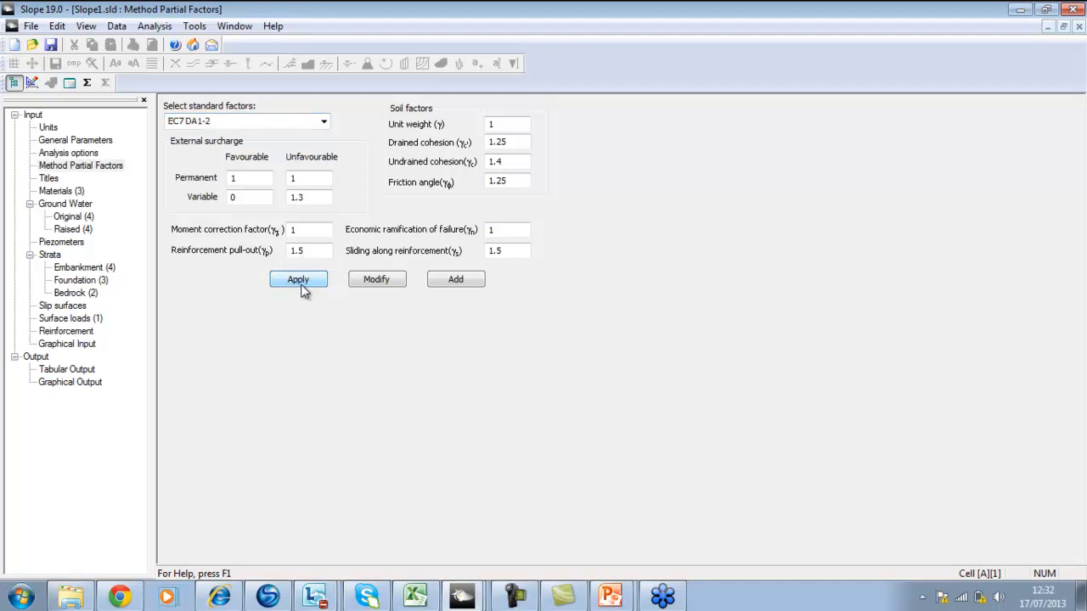
{"action": "left_click", "coordinate": [89, 84]}
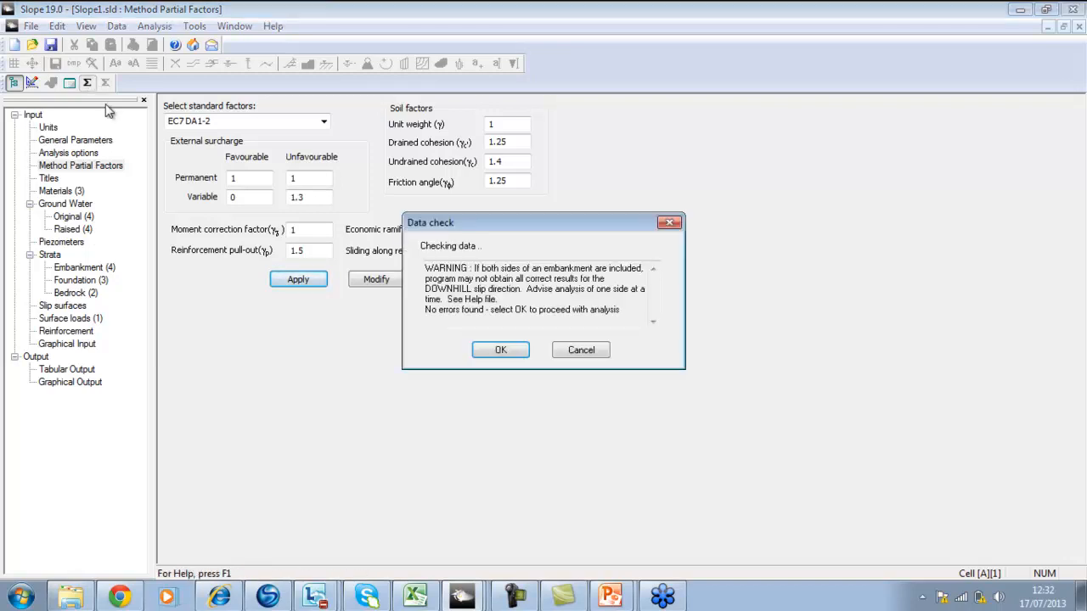
{"action": "left_click", "coordinate": [508, 351]}
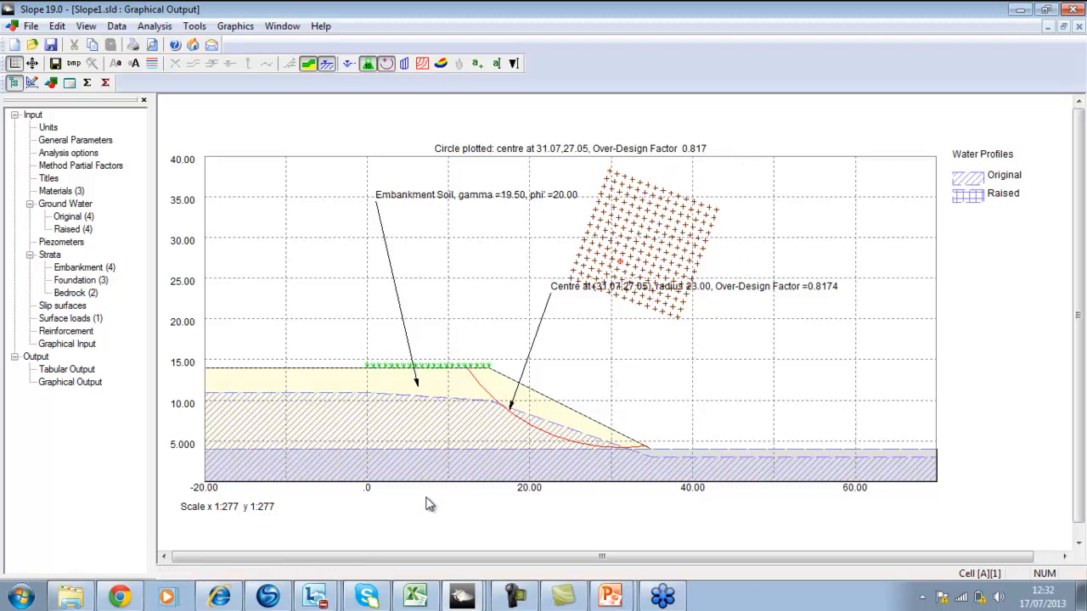
Define a geotextile reinforcement with 12 layers, an uppermost level of 14 m and a spacing of 1 m
{"action": "left_click", "coordinate": [53, 335]}
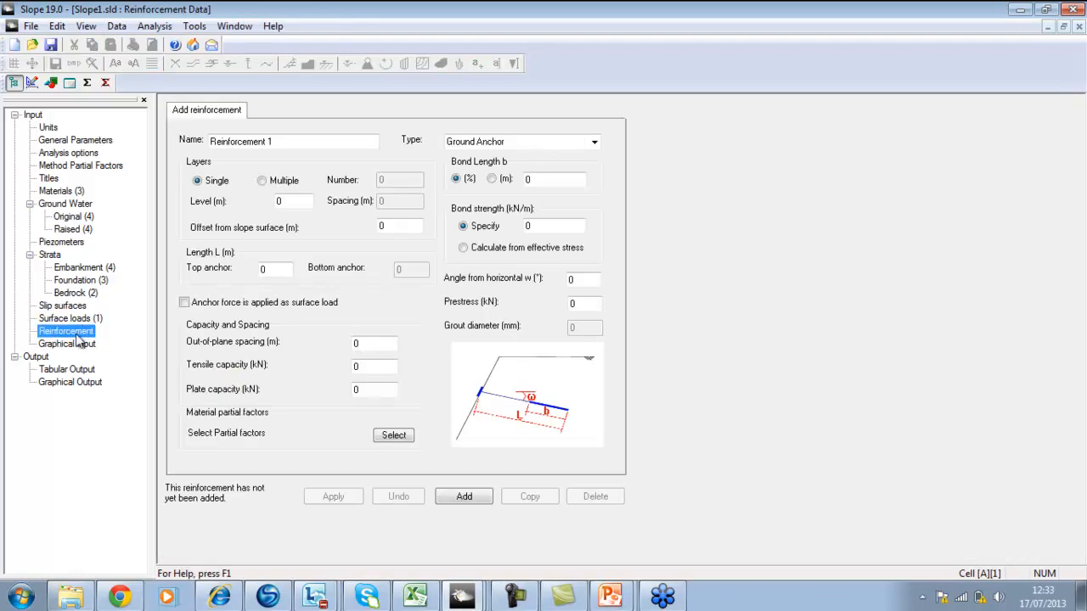
{"action": "left_click", "coordinate": [596, 144]}
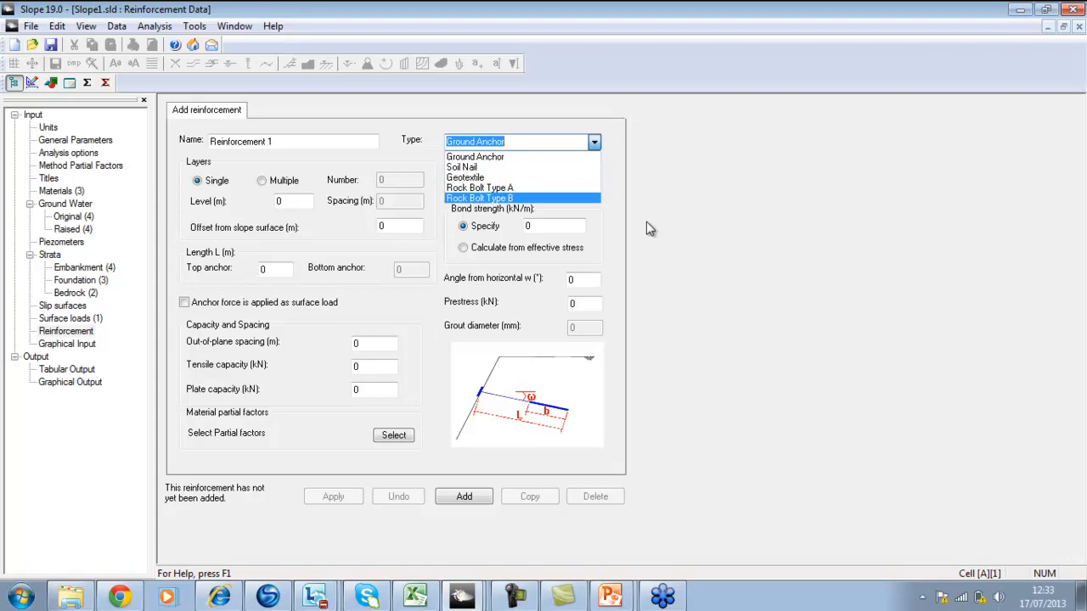
{"action": "left_click", "coordinate": [513, 177]}
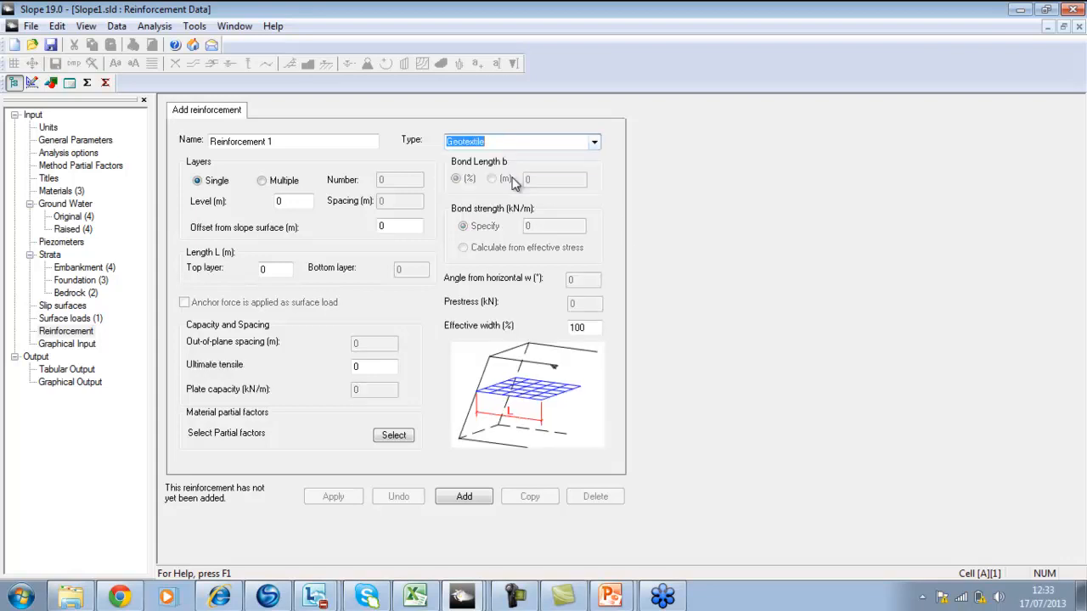
{"action": "left_click", "coordinate": [261, 181]}
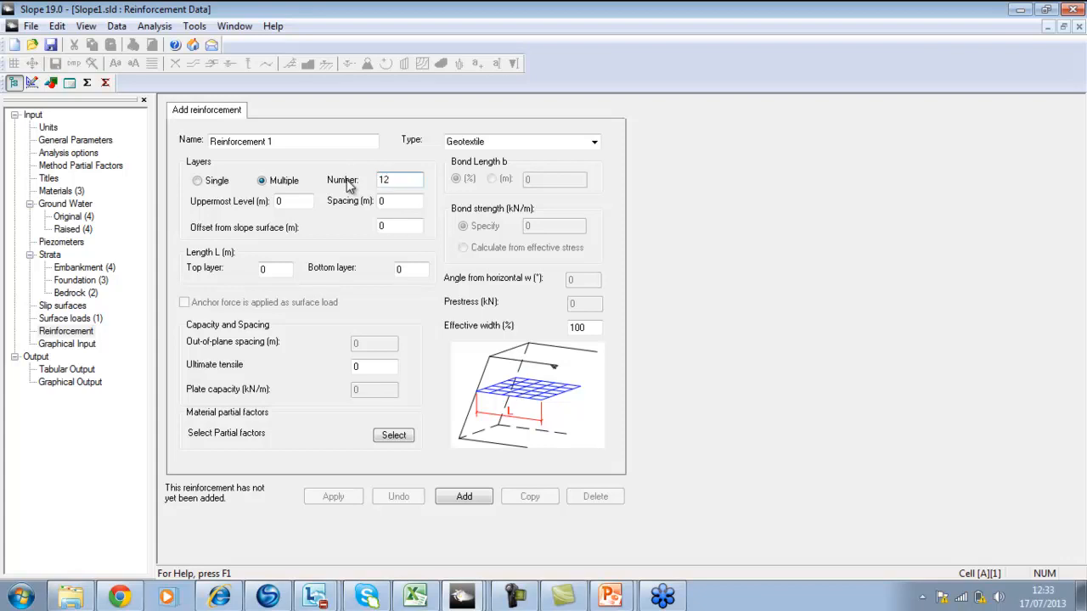
{"action": "double_click", "coordinate": [305, 202]}
{"action": "type", "text": "14"}
{"action": "key", "text": "Tab"}
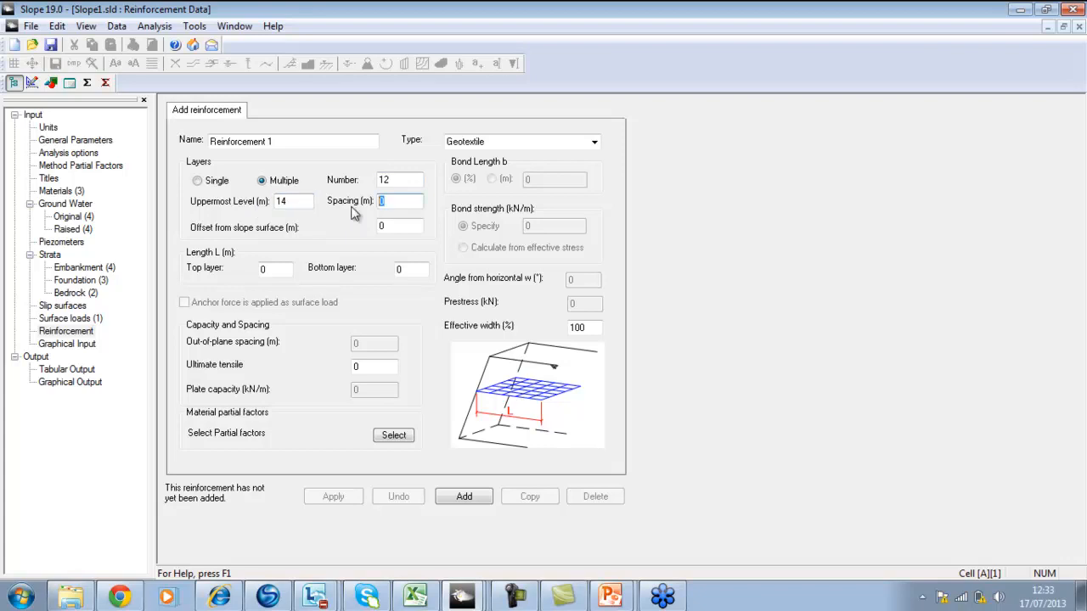
Set the geotextile's top and bottom layer lengths to 15 m each
{"action": "double_click", "coordinate": [269, 270]}
{"action": "type", "text": "15"}
{"action": "double_click", "coordinate": [410, 271]}
{"action": "type", "text": "15"}
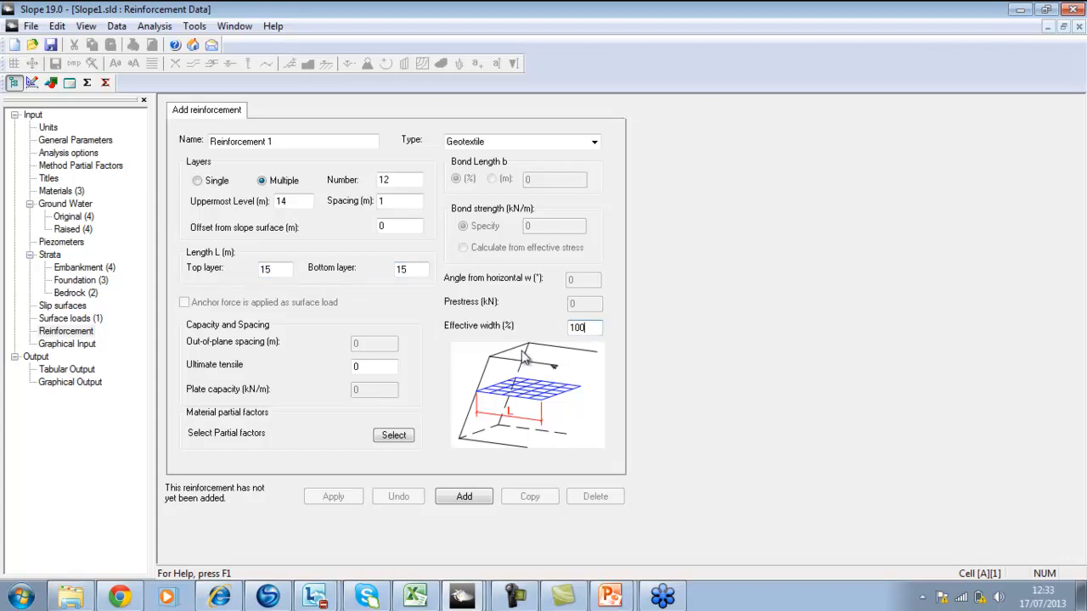
Set the geotextile's ultimate tensile capacity to 100, assign the PES geotextile 120years/gravel material partial factors and add the reinforcement to the model
{"action": "double_click", "coordinate": [360, 367]}
{"action": "left_click", "coordinate": [405, 441]}
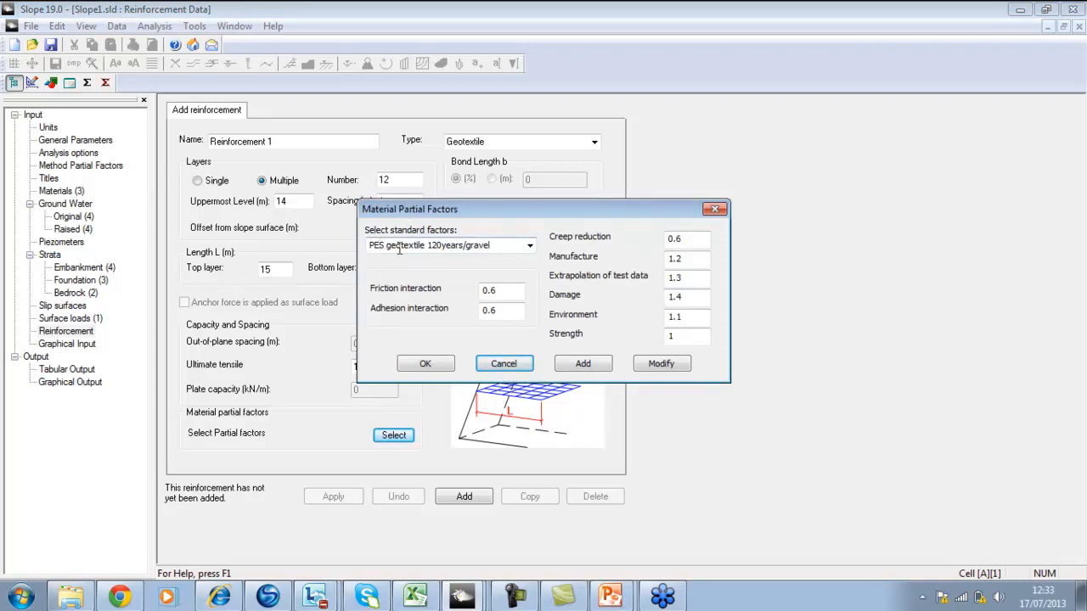
{"action": "left_click", "coordinate": [433, 371]}
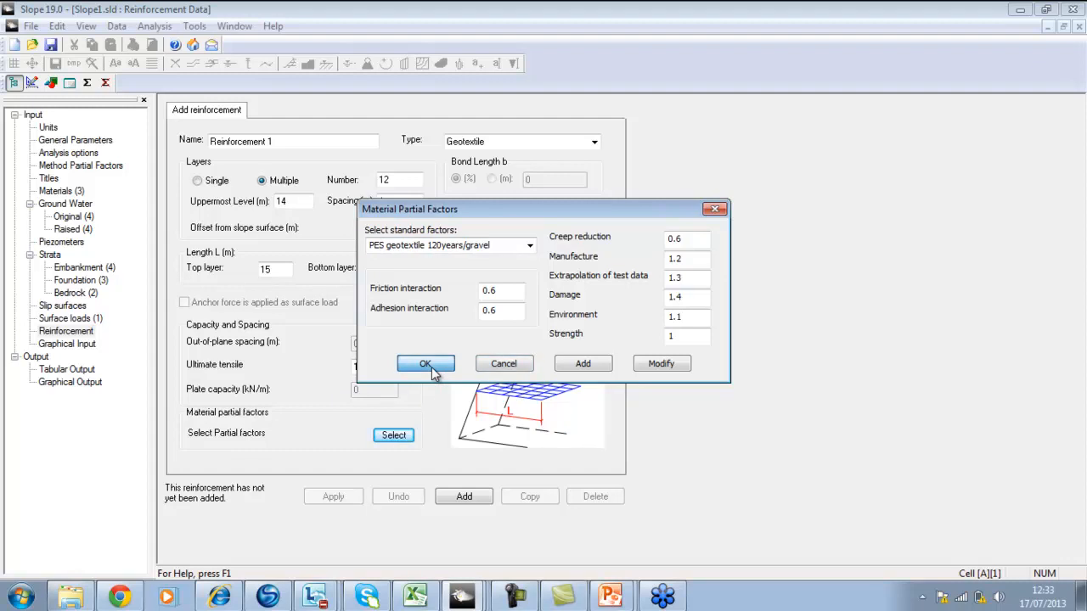
{"action": "left_click", "coordinate": [530, 247]}
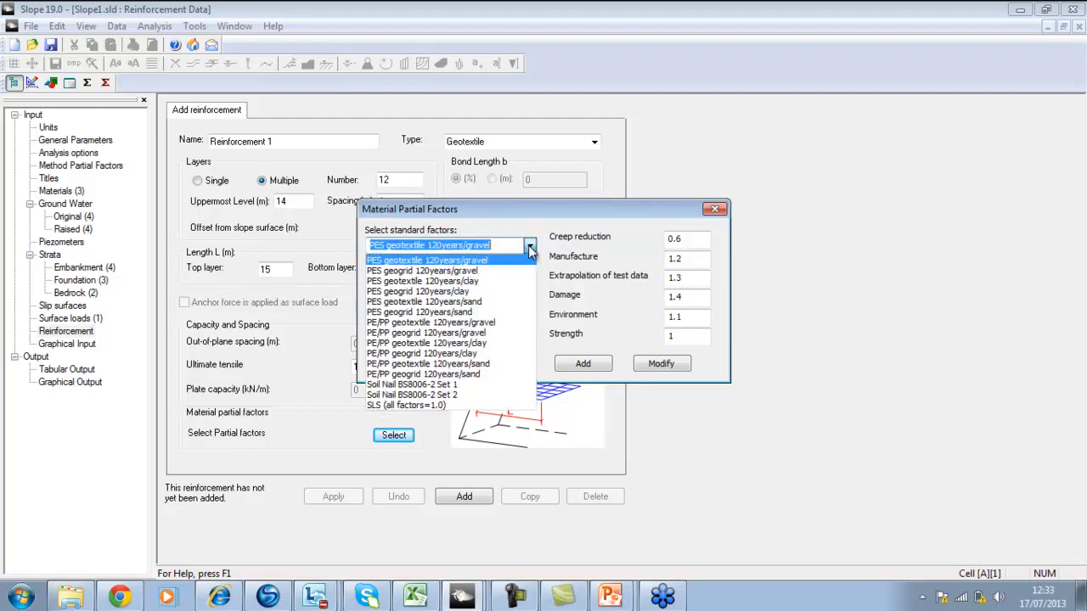
{"action": "left_click", "coordinate": [529, 246]}
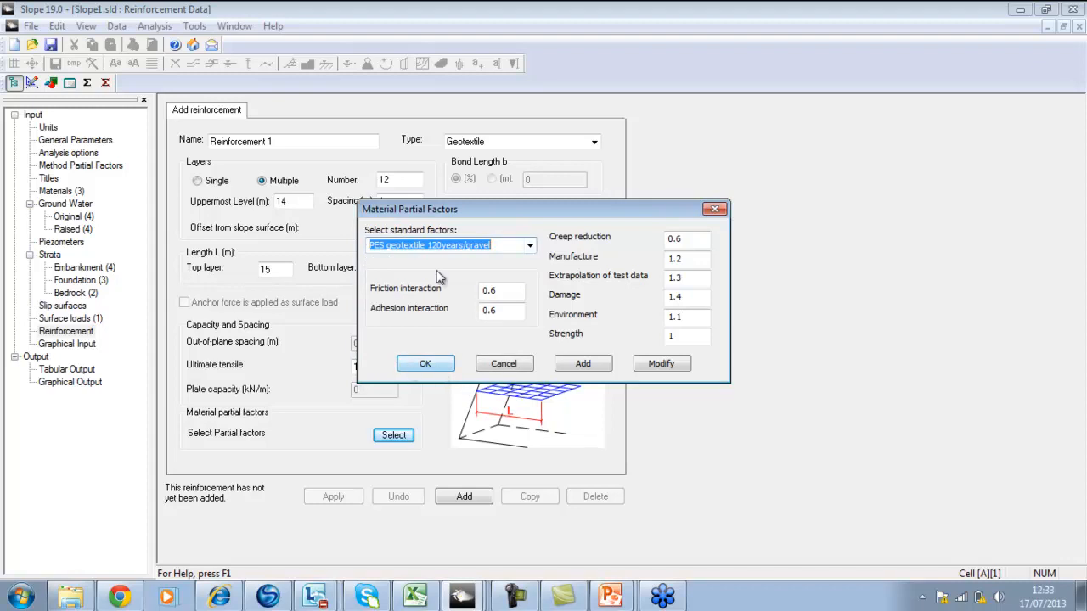
{"action": "left_click", "coordinate": [421, 365]}
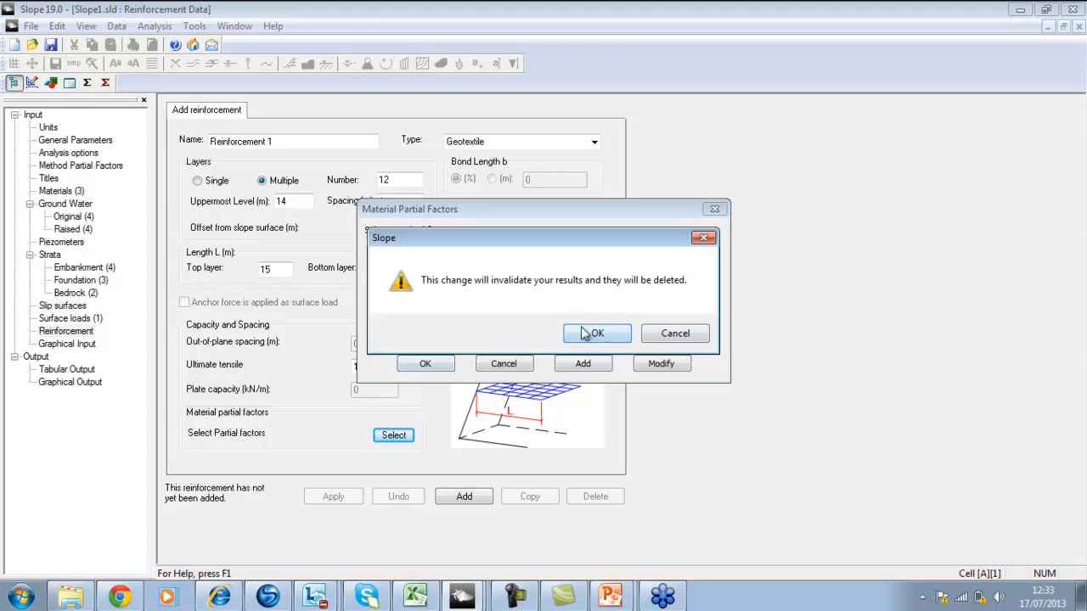
{"action": "left_click", "coordinate": [586, 332]}
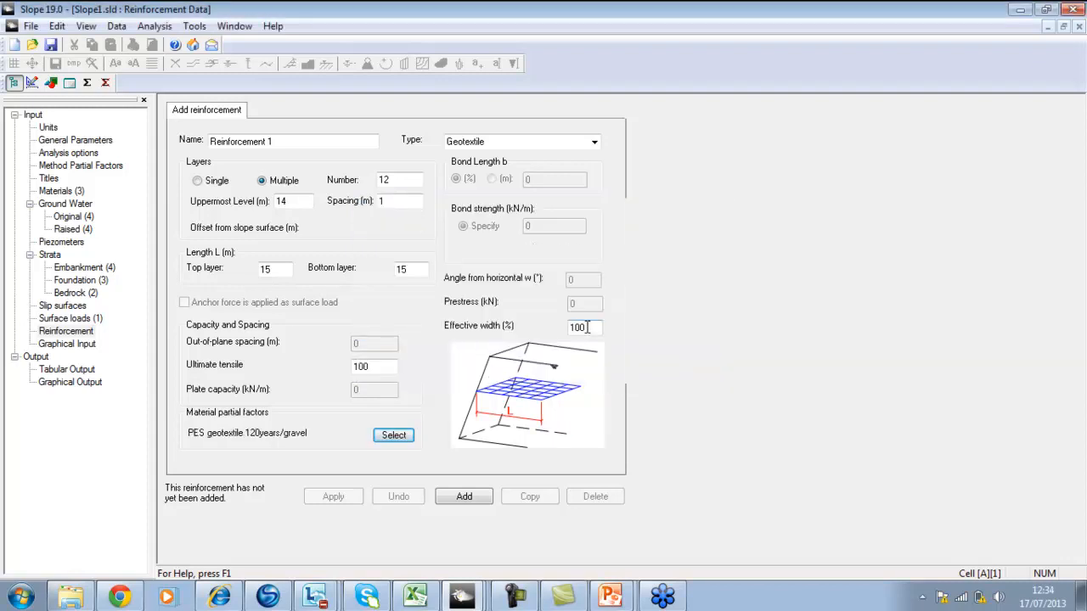
{"action": "left_click", "coordinate": [465, 497]}
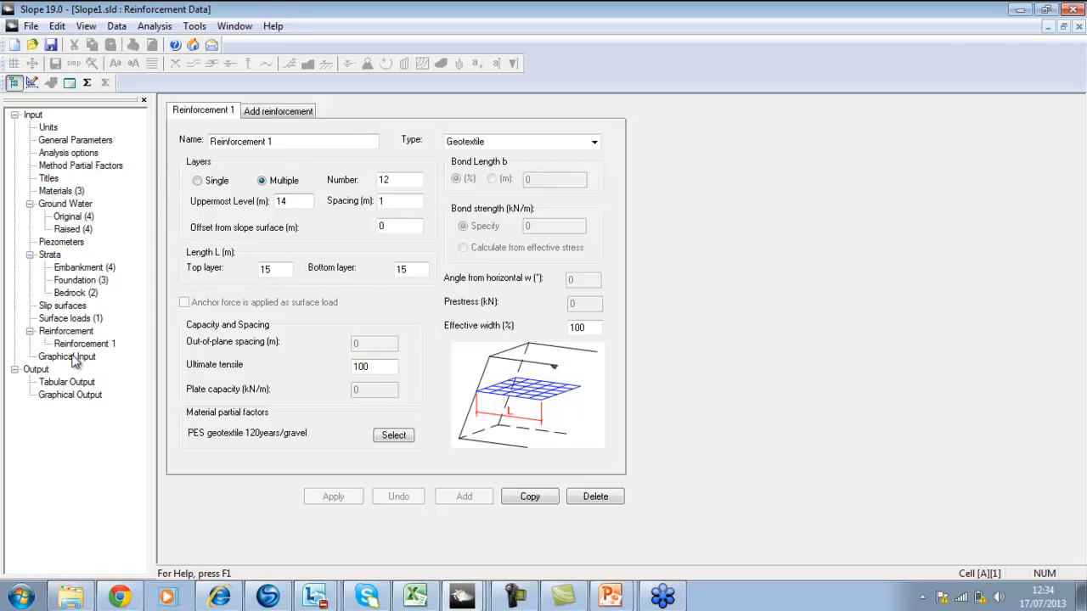
Inspect the geotextile layers in the graphical input, and review the standard method and material partial factor tables
{"action": "left_click", "coordinate": [74, 360]}
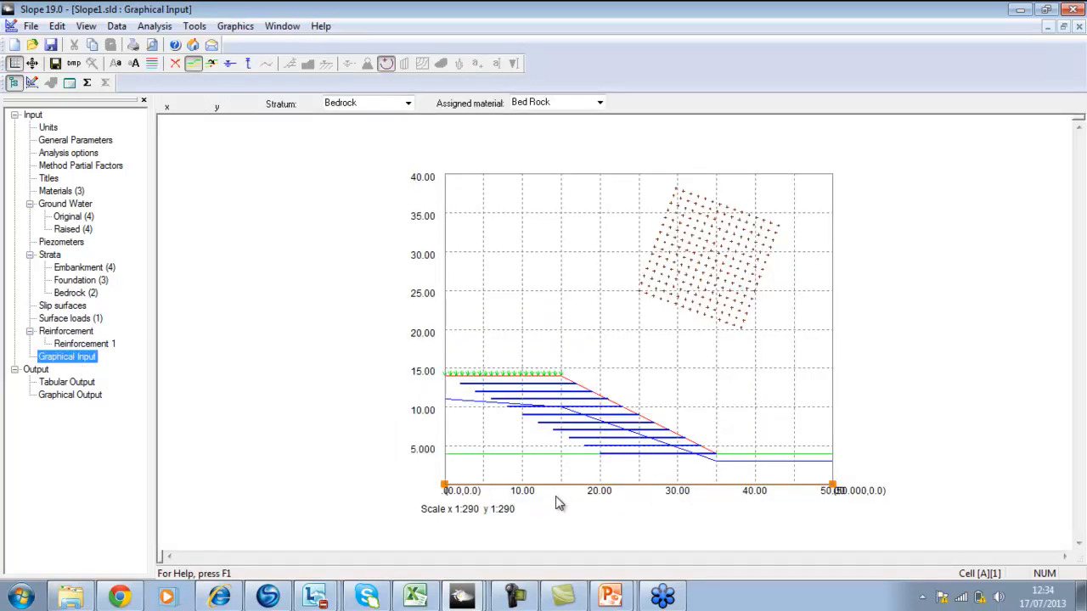
{"action": "left_click", "coordinate": [86, 27]}
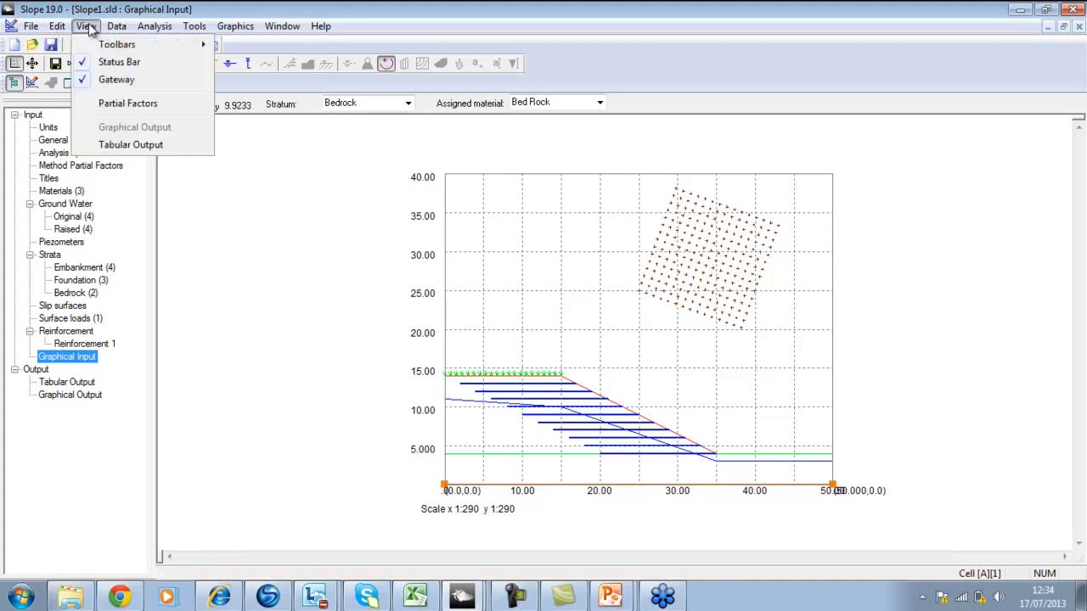
{"action": "left_click", "coordinate": [124, 103]}
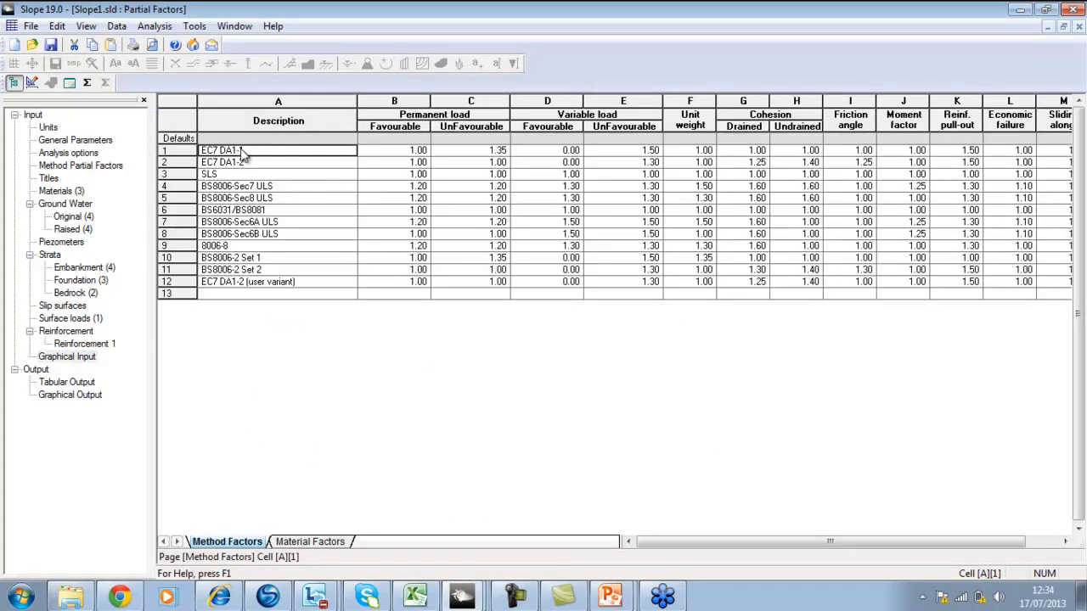
{"action": "left_click", "coordinate": [340, 544]}
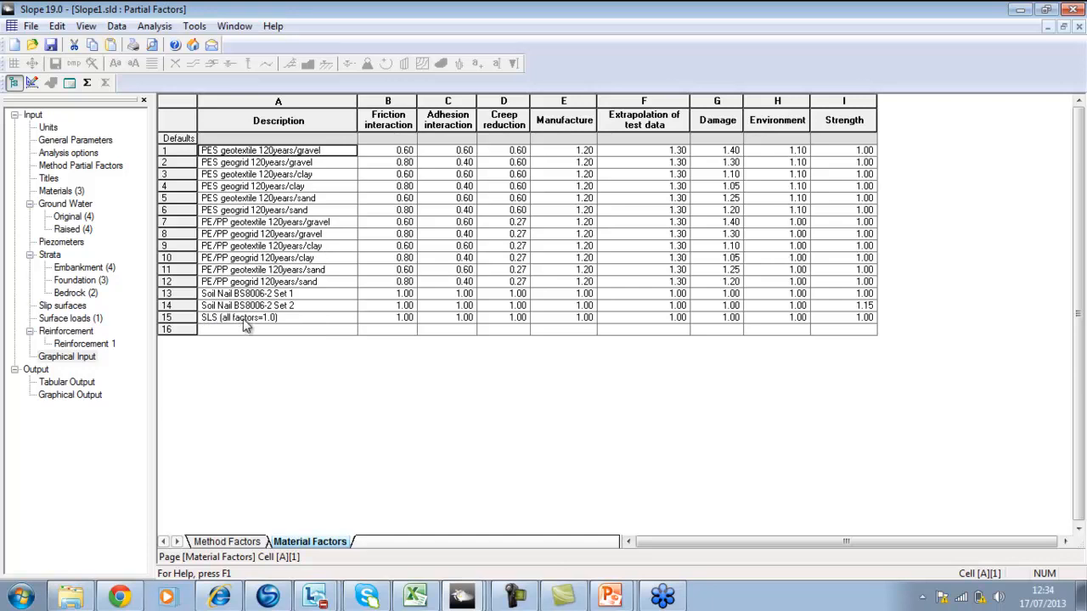
Run the slope analysis with the geotextile reinforcement from the graphical input and accept the data check
{"action": "left_click", "coordinate": [68, 357]}
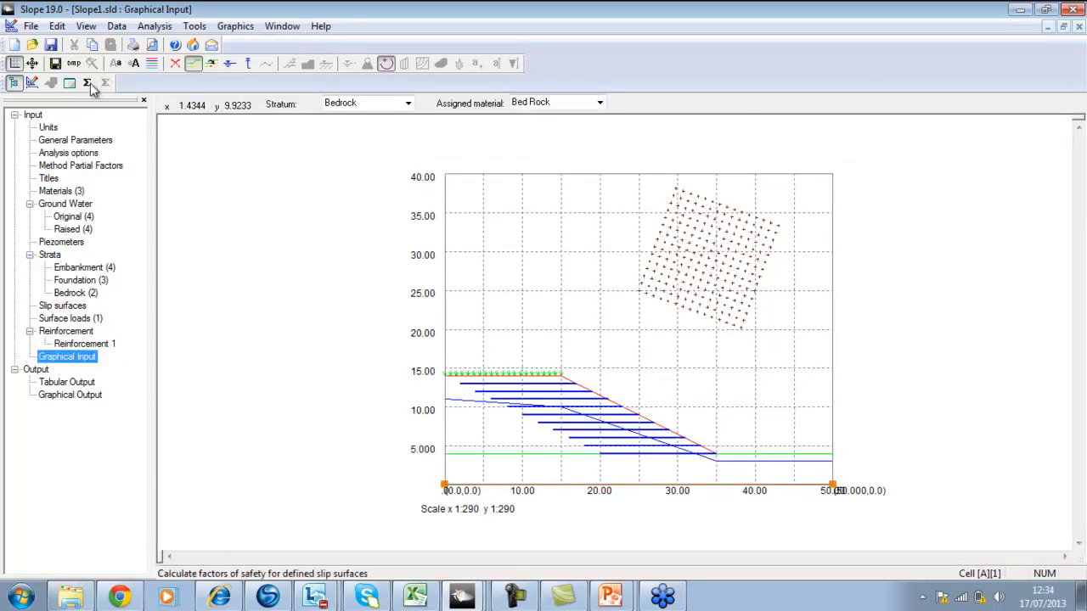
{"action": "left_click", "coordinate": [87, 83]}
{"action": "left_click", "coordinate": [524, 355]}
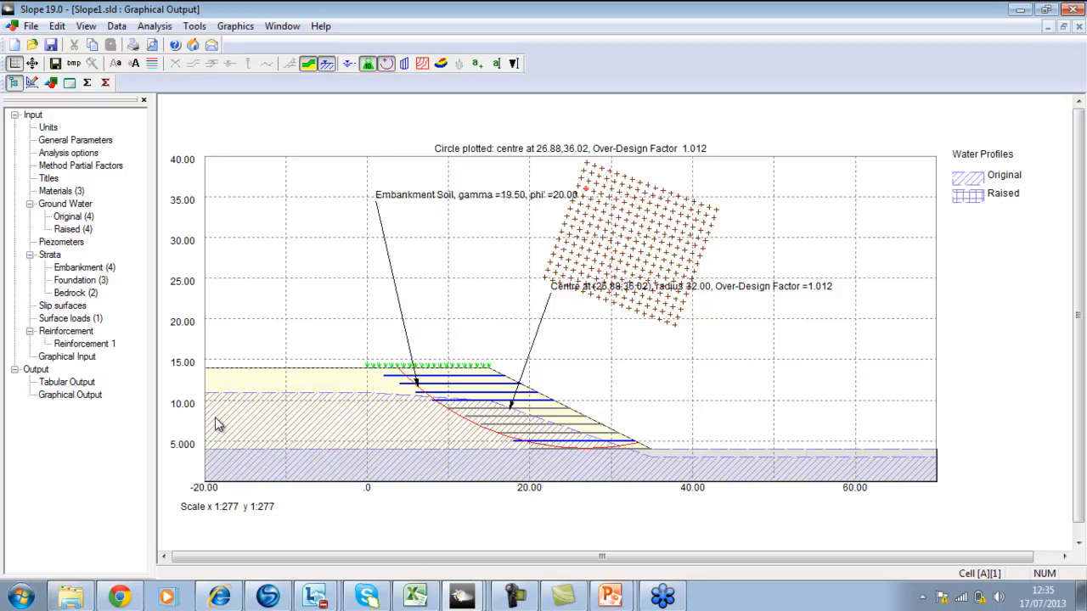
Check the Raised groundwater profile and assign it as the Embankment stratum's groundwater surface, accepting the deletion of results
{"action": "left_click", "coordinate": [75, 231]}
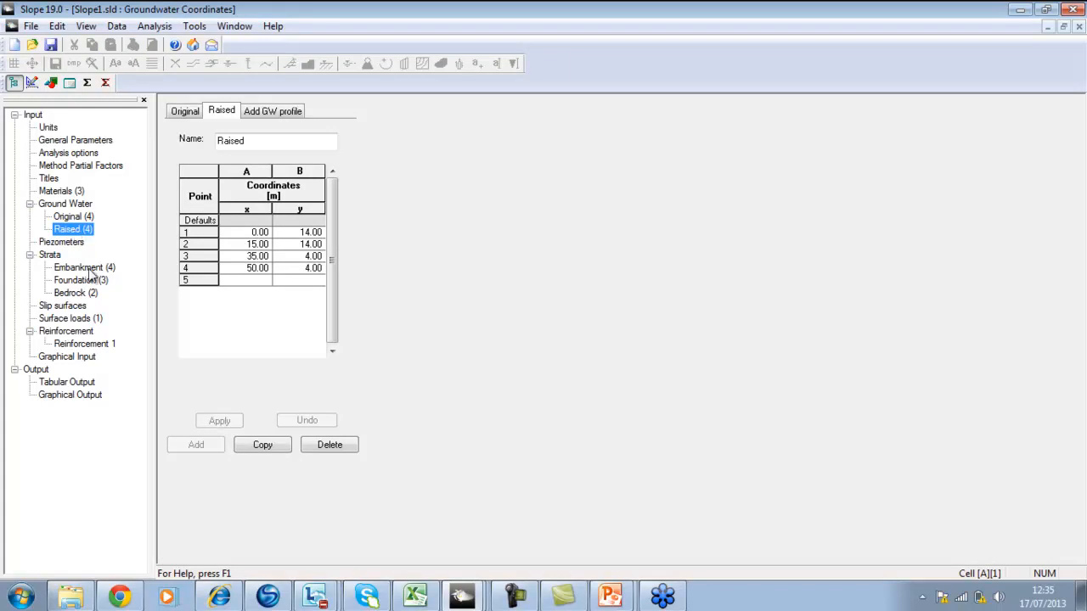
{"action": "left_click", "coordinate": [89, 268]}
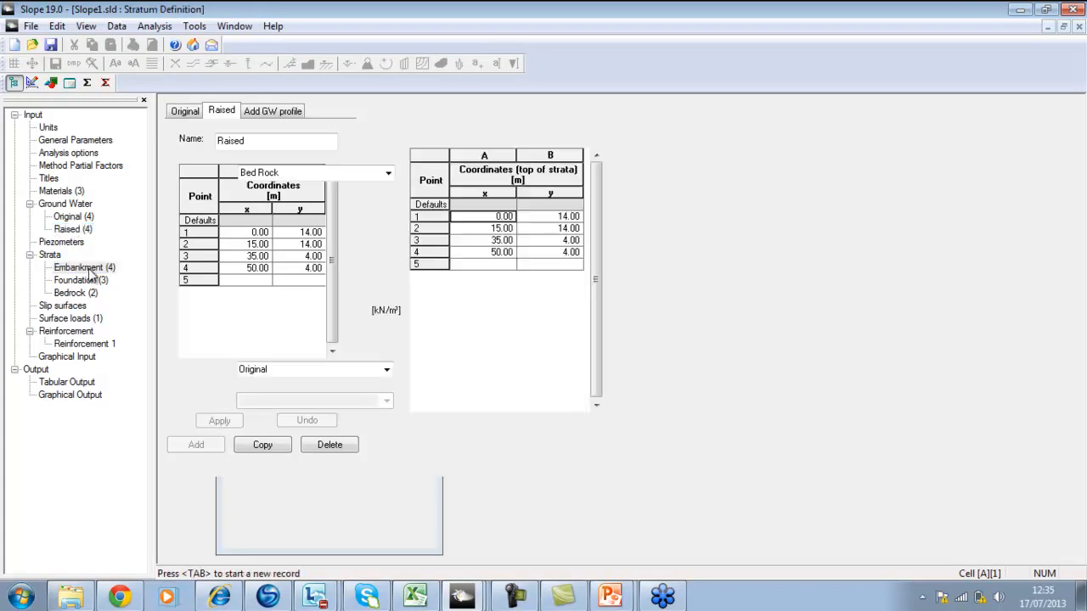
{"action": "left_click", "coordinate": [386, 371]}
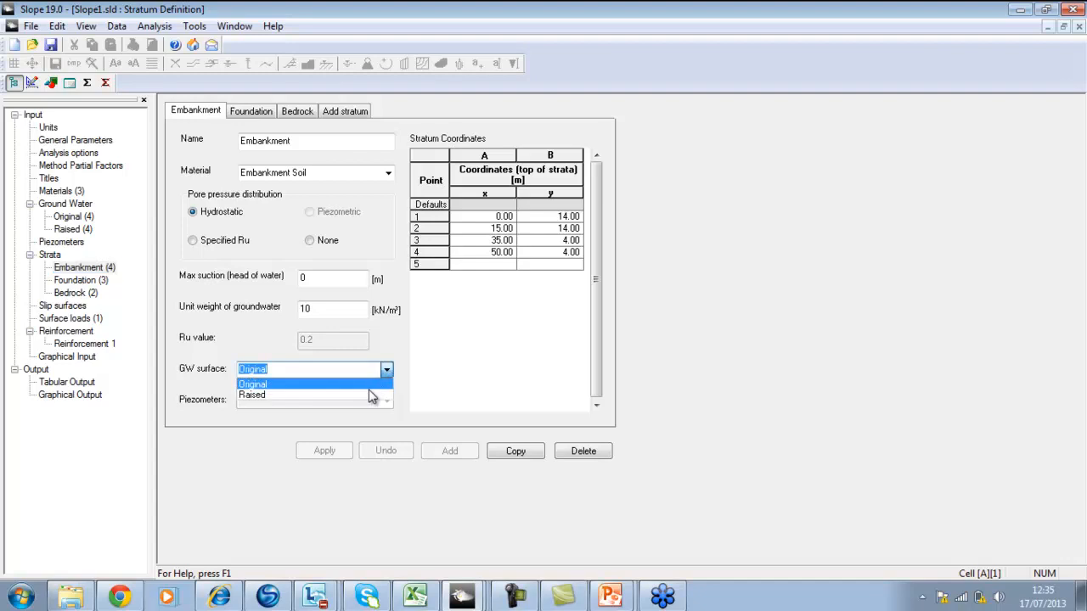
{"action": "left_click", "coordinate": [369, 391]}
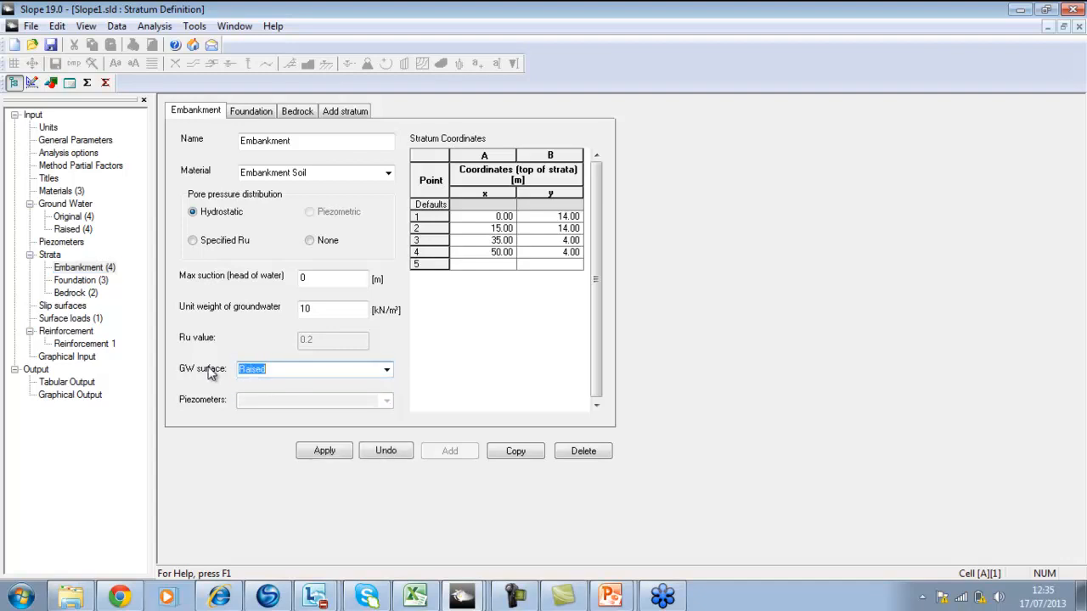
{"action": "left_click", "coordinate": [300, 446]}
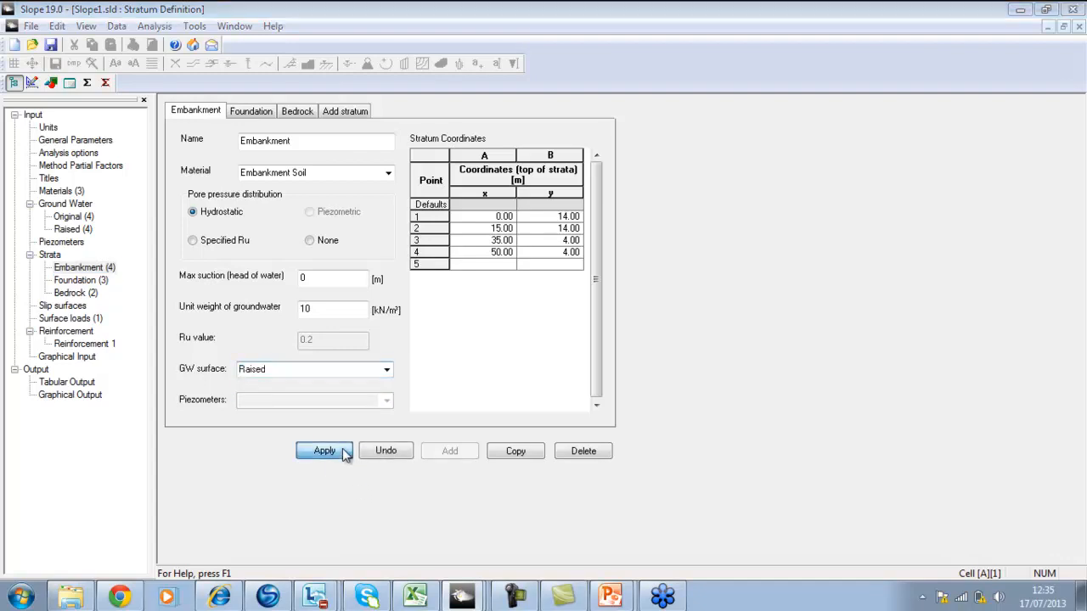
{"action": "left_click", "coordinate": [581, 334]}
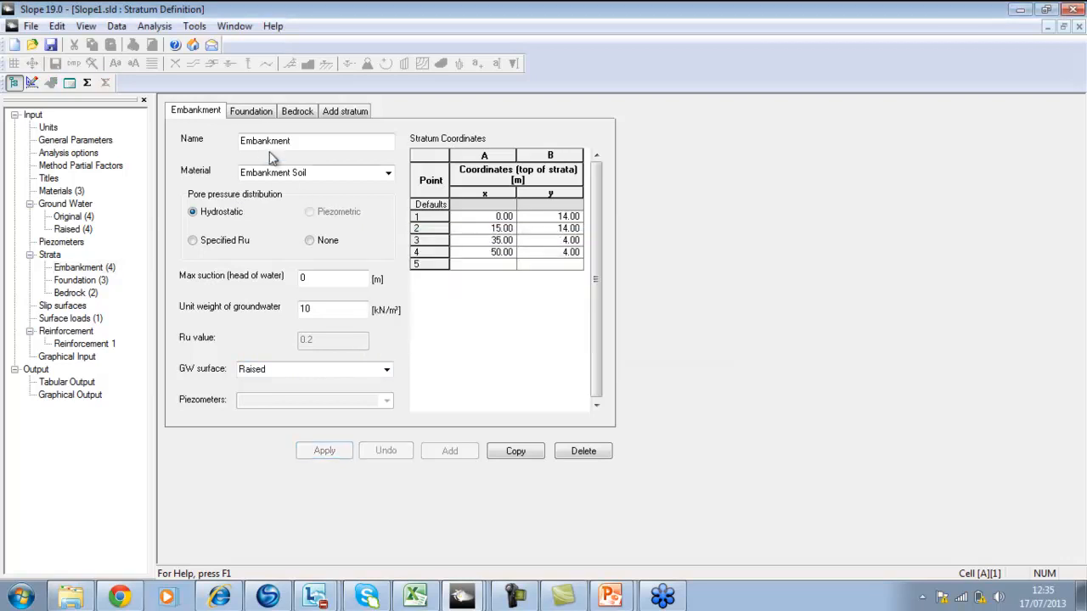
Assign the Raised groundwater surface to the Foundation and Bedrock strata
{"action": "left_click", "coordinate": [261, 113]}
{"action": "left_click", "coordinate": [387, 370]}
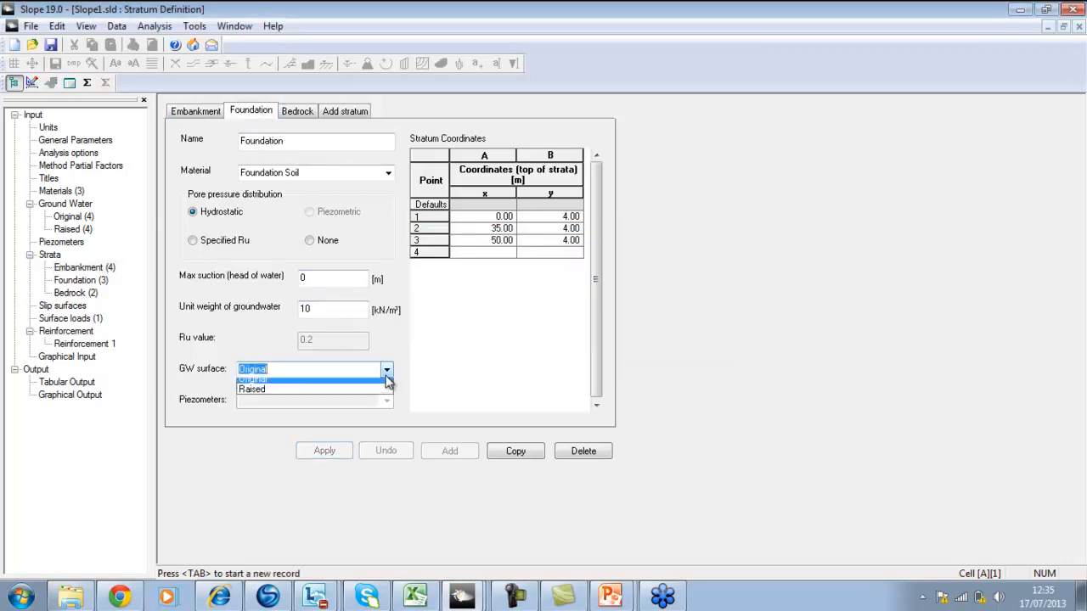
{"action": "left_click", "coordinate": [311, 392]}
{"action": "left_click", "coordinate": [317, 446]}
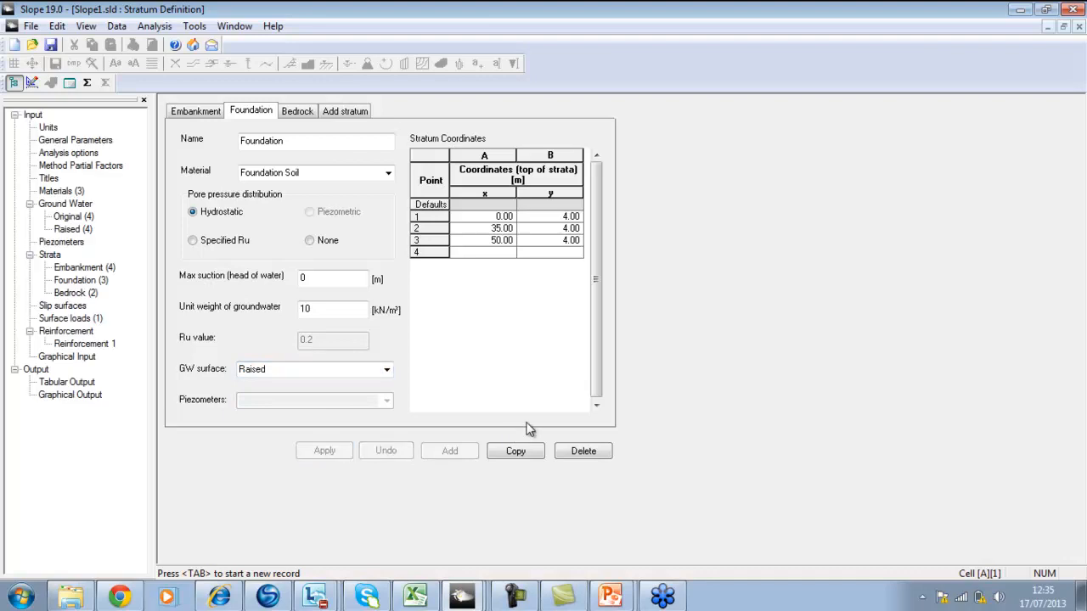
{"action": "left_click", "coordinate": [308, 117]}
{"action": "left_click", "coordinate": [386, 370]}
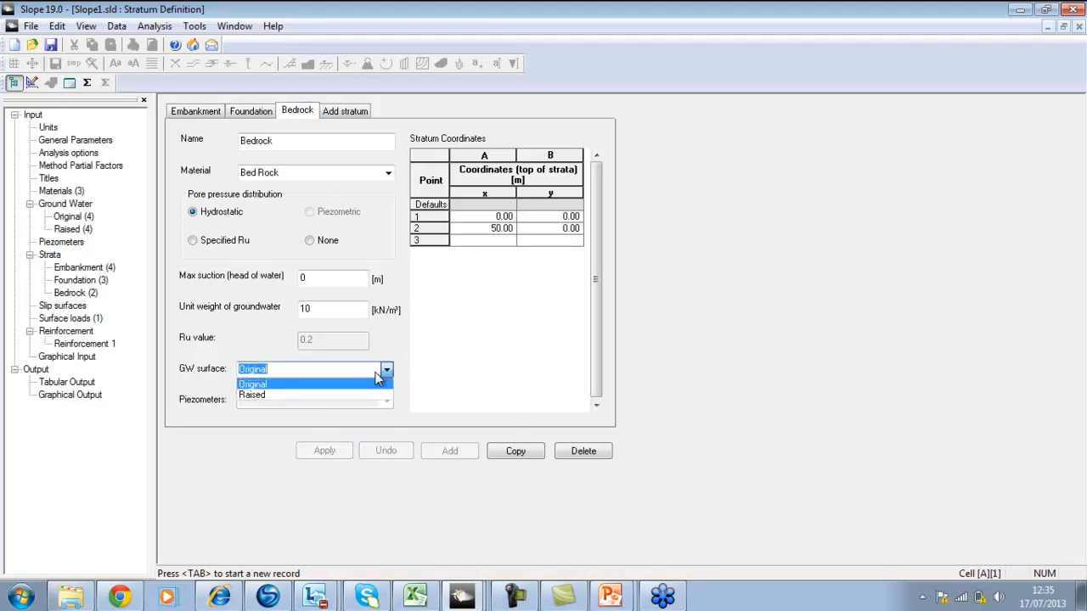
{"action": "left_click", "coordinate": [302, 394]}
{"action": "left_click", "coordinate": [315, 452]}
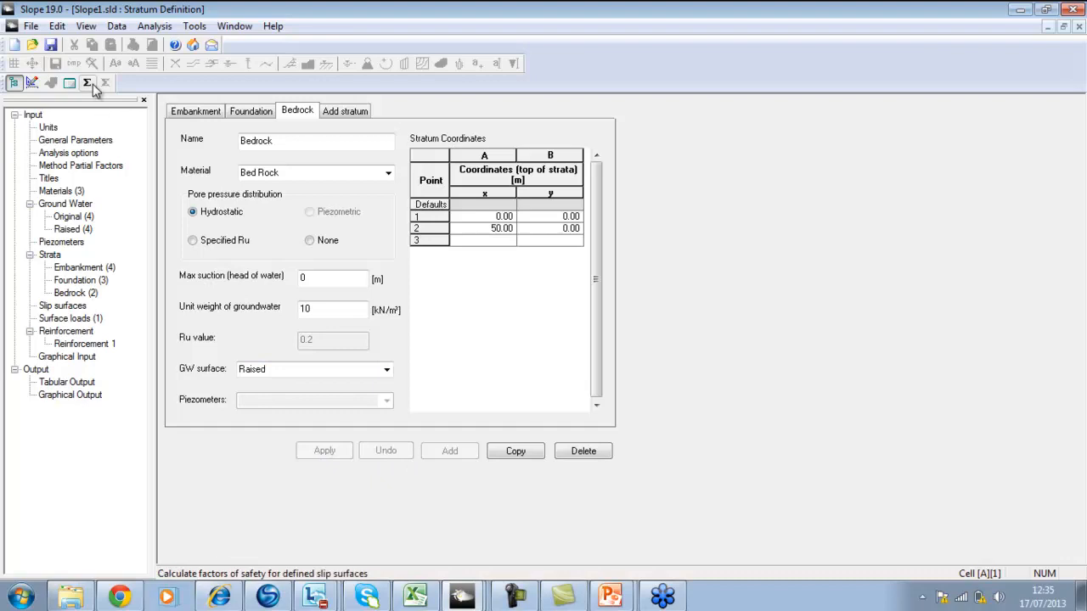
Display the water table in the graphical input and rerun the analysis with the raised groundwater
{"action": "left_click", "coordinate": [62, 357]}
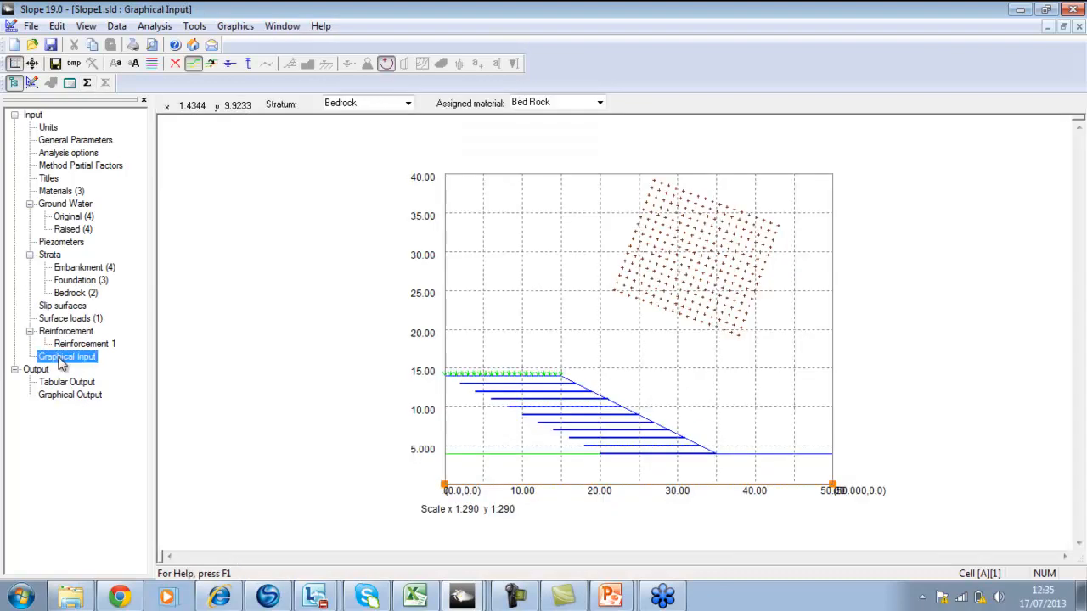
{"action": "left_click", "coordinate": [230, 65]}
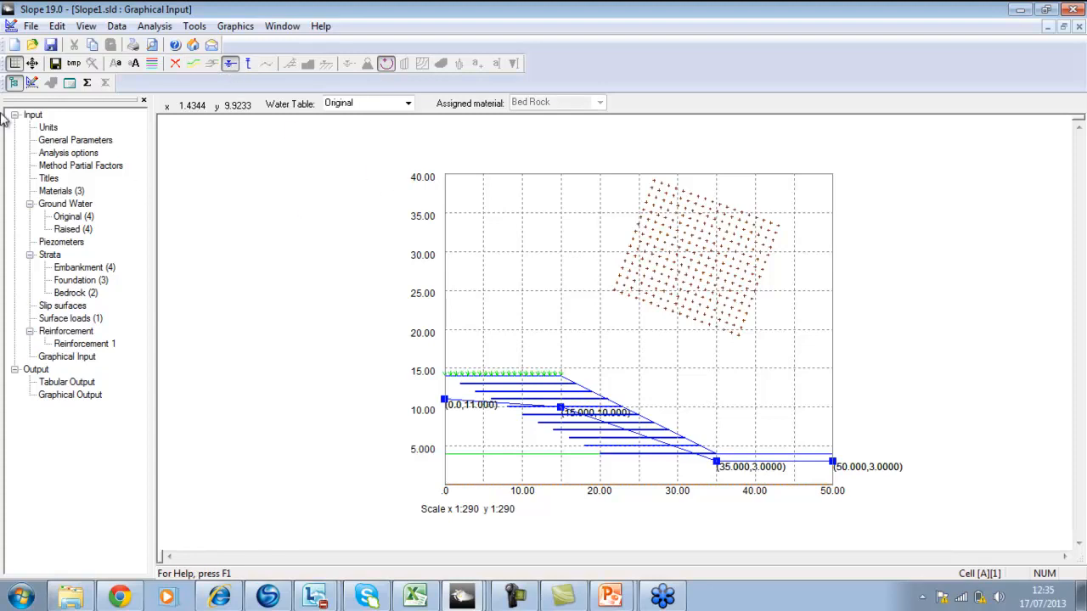
{"action": "left_click", "coordinate": [86, 83]}
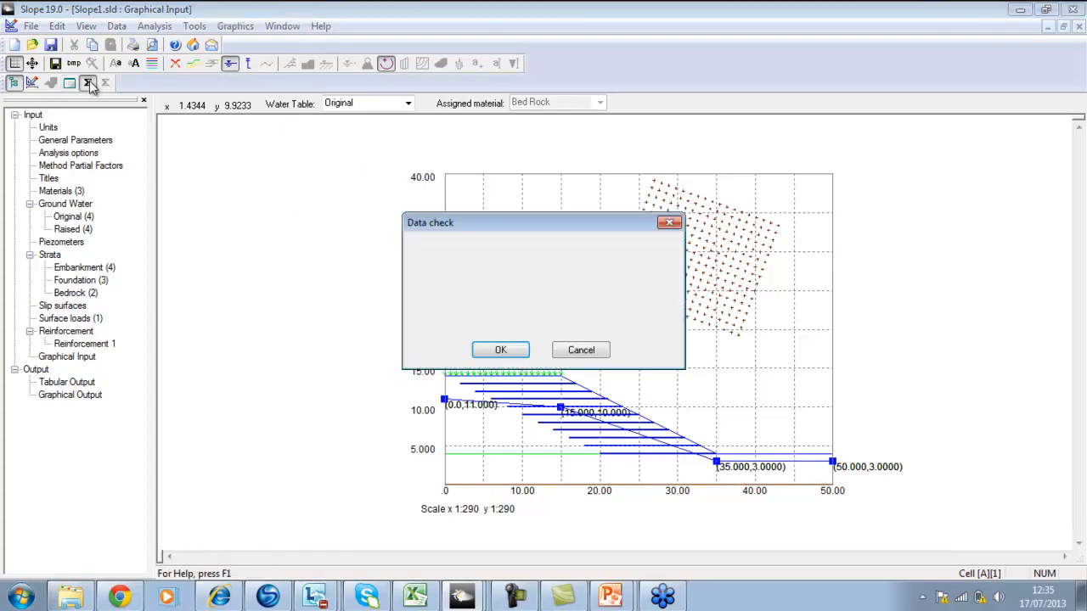
{"action": "left_click", "coordinate": [515, 355]}
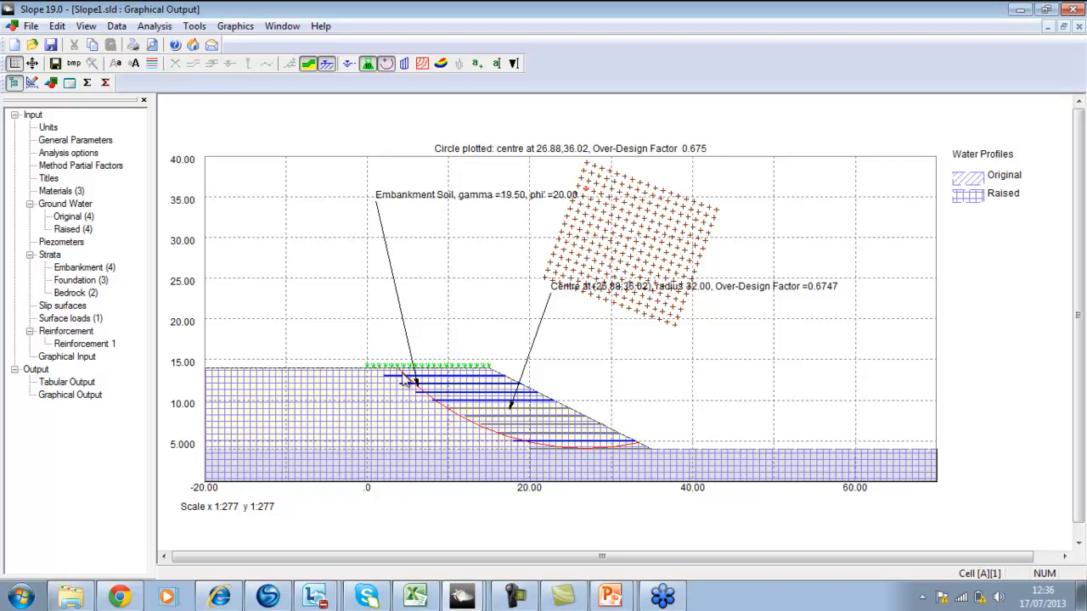
Change Reinforcement 1 to soil nails, with 19 layers at a spacing of 0.5 m
{"action": "left_click", "coordinate": [83, 345]}
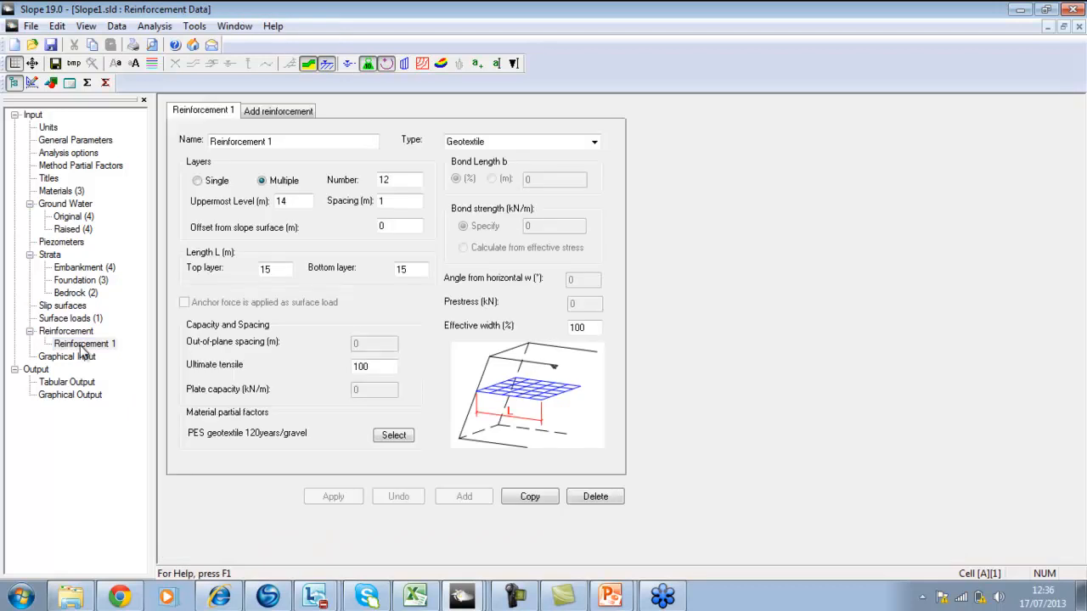
{"action": "left_click", "coordinate": [595, 142]}
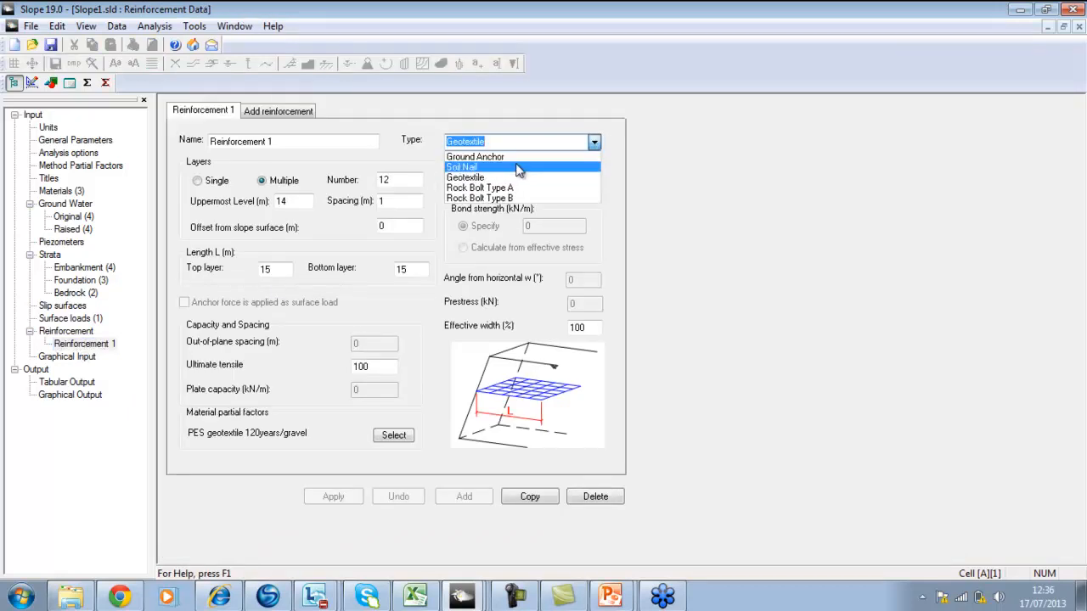
{"action": "left_click", "coordinate": [488, 165]}
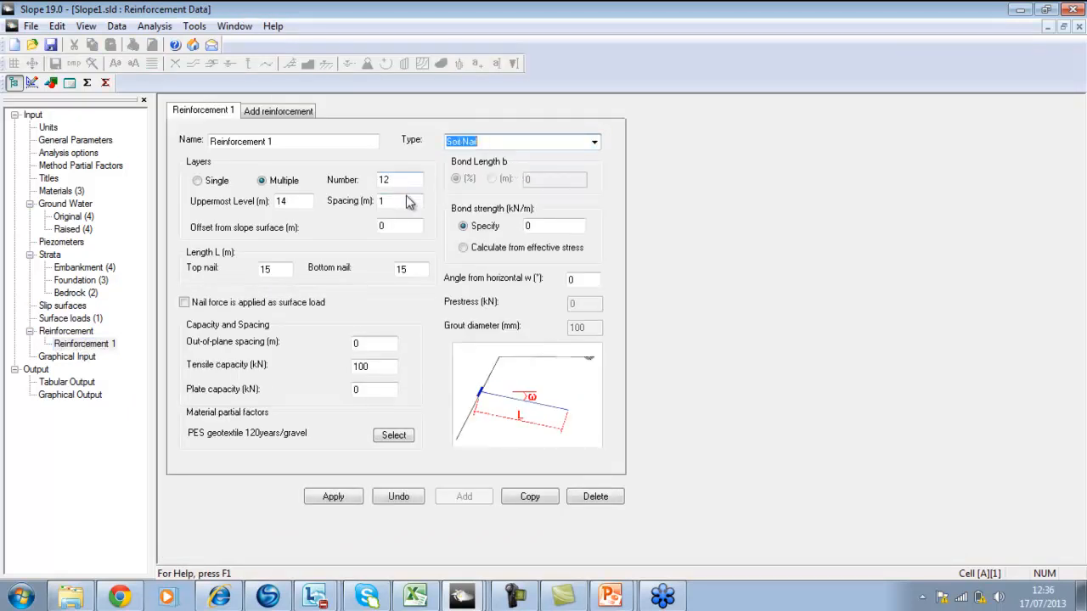
{"action": "double_click", "coordinate": [408, 200]}
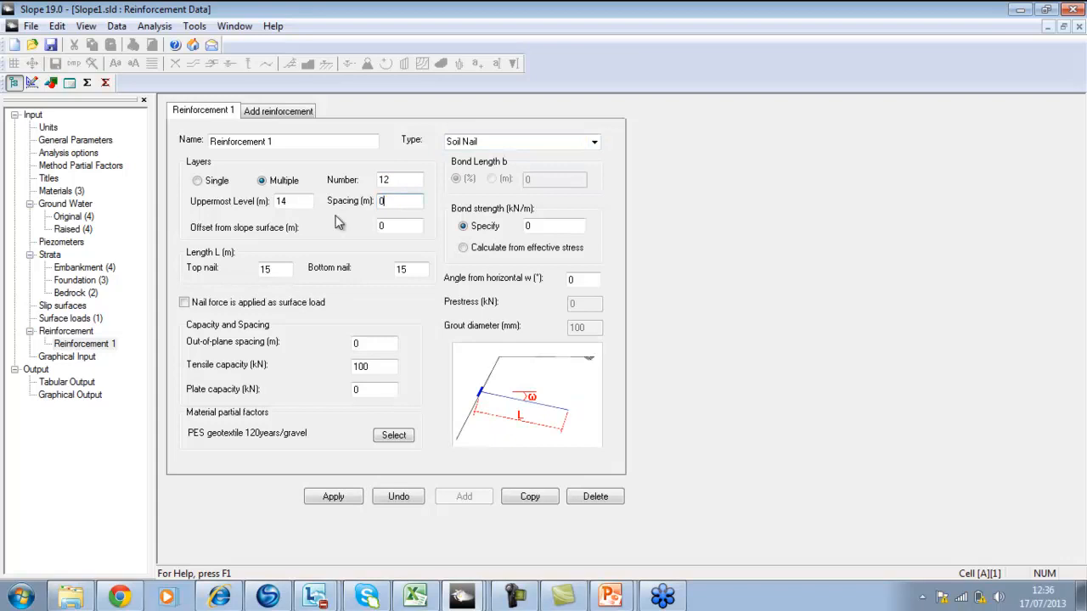
{"action": "double_click", "coordinate": [397, 181]}
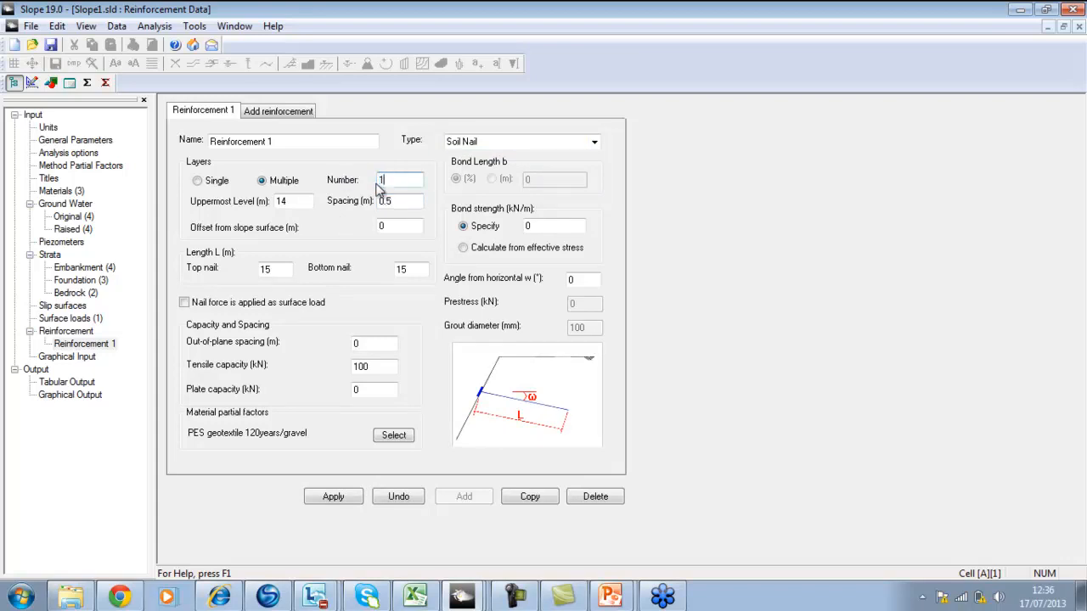
{"action": "type", "text": "15"}
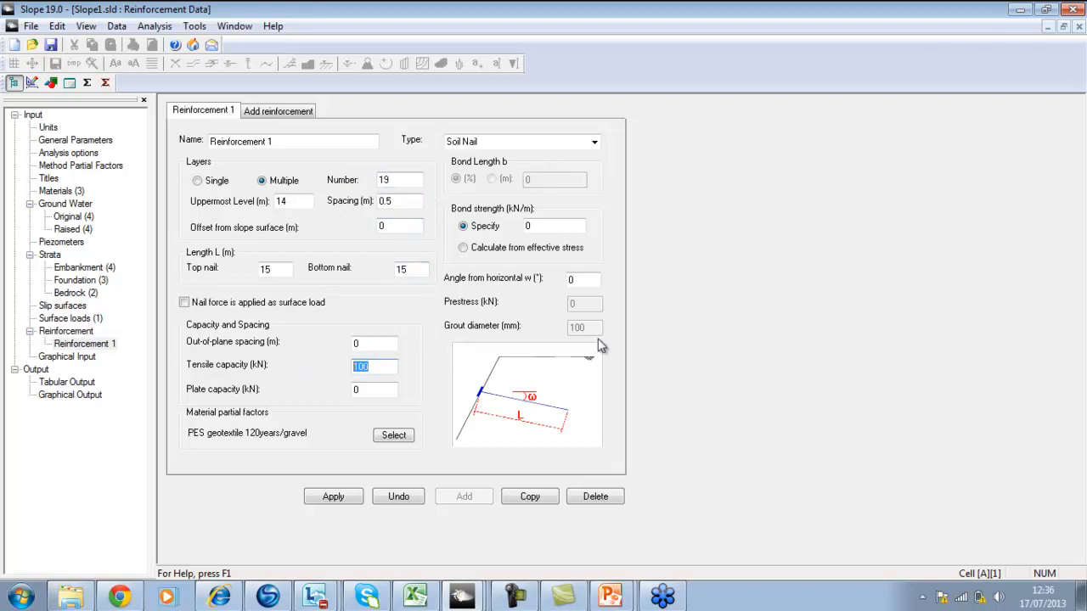
Set the soil nails' bond strength to be calculated from effective stress and their angle from horizontal to 20°
{"action": "left_click", "coordinate": [473, 254]}
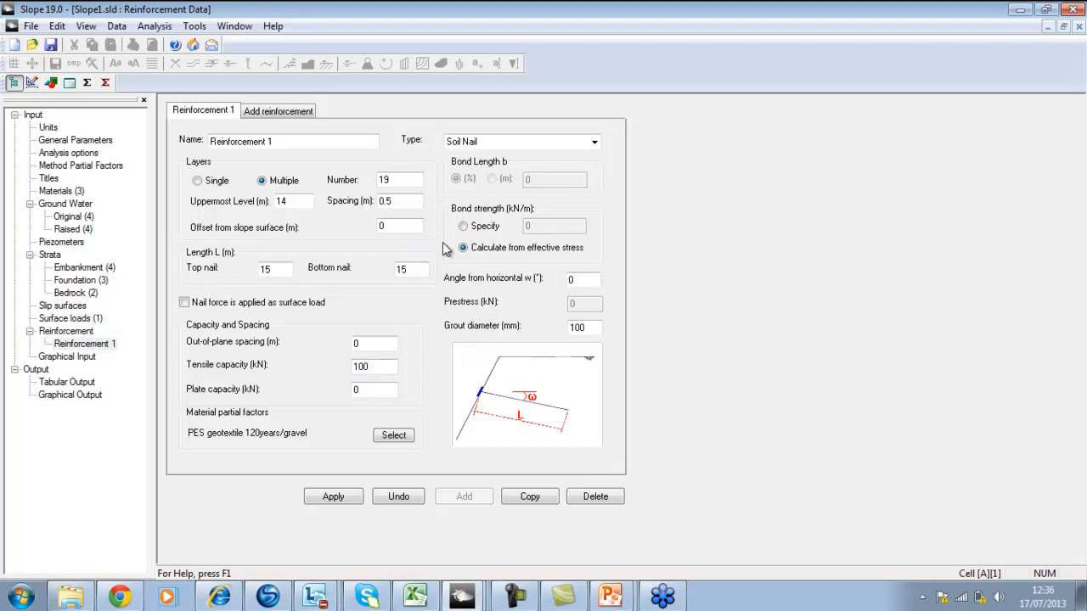
{"action": "double_click", "coordinate": [585, 279]}
{"action": "type", "text": "29"}
Set the soil nails' out-of-plane spacing to 2 m, plate capacity to 200 kN and tensile capacity to 400 kN
{"action": "double_click", "coordinate": [385, 341]}
{"action": "type", "text": "2"}
{"action": "double_click", "coordinate": [365, 366]}
{"action": "double_click", "coordinate": [367, 389]}
{"action": "type", "text": "200"}
{"action": "double_click", "coordinate": [390, 366]}
{"action": "type", "text": "4"}
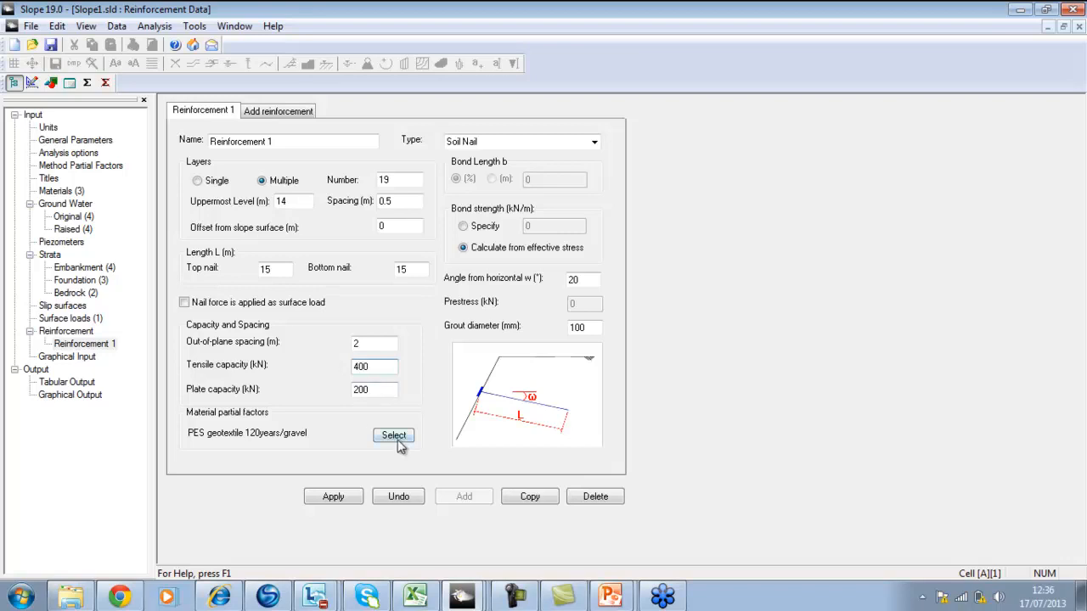
Assign the Soil Nail BS8006-2 Set 2 material partial factors to Reinforcement 1 and apply the reinforcement data
{"action": "left_click", "coordinate": [409, 432]}
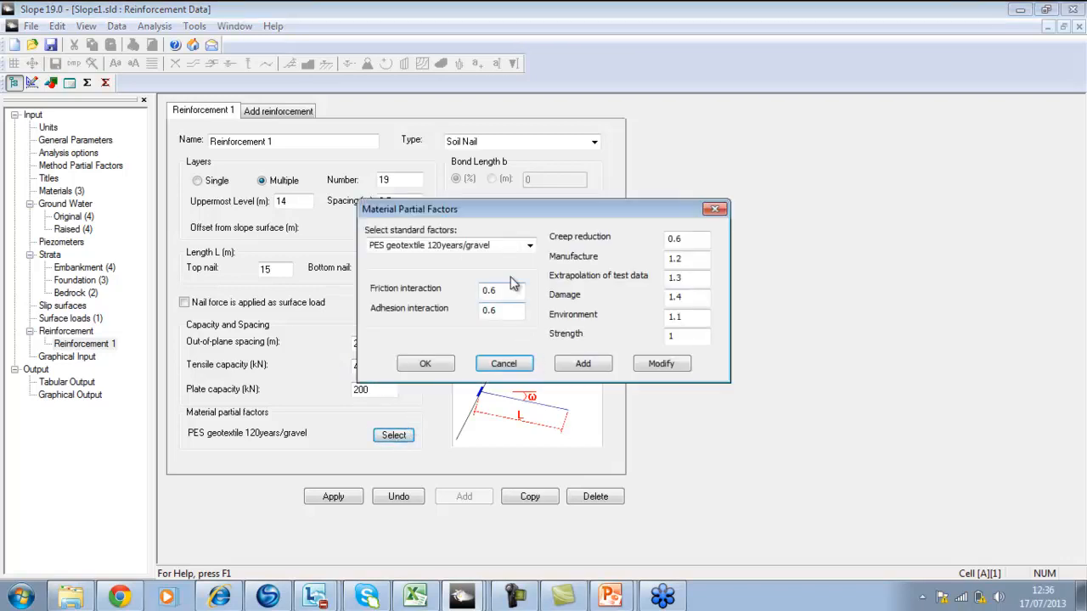
{"action": "left_click", "coordinate": [530, 247]}
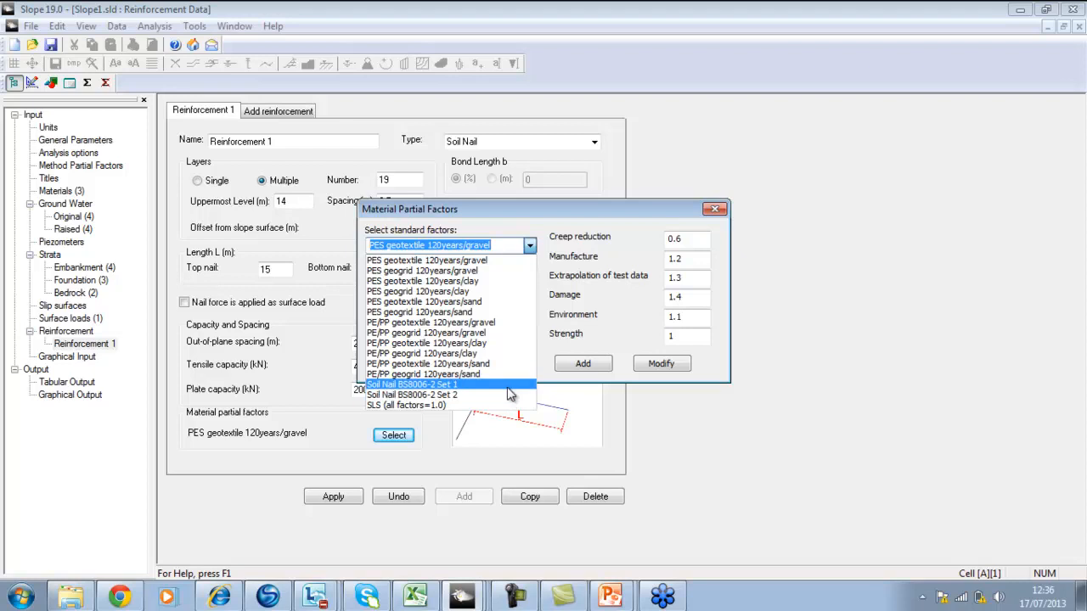
{"action": "left_click", "coordinate": [510, 386]}
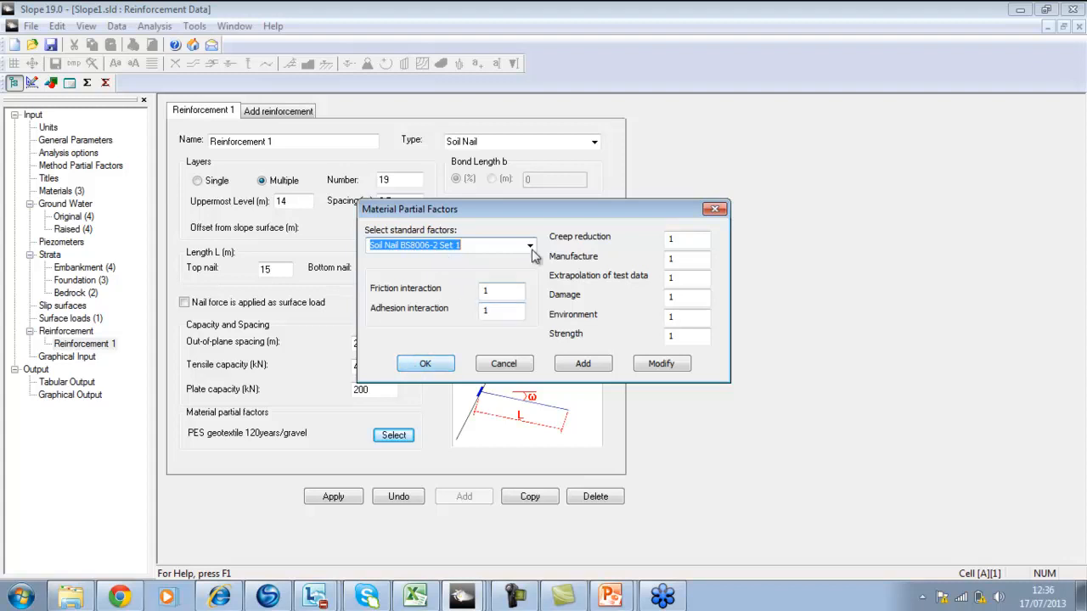
{"action": "left_click", "coordinate": [530, 246]}
{"action": "left_click", "coordinate": [443, 395]}
{"action": "left_click", "coordinate": [425, 364]}
{"action": "left_click", "coordinate": [655, 332]}
{"action": "left_click", "coordinate": [343, 495]}
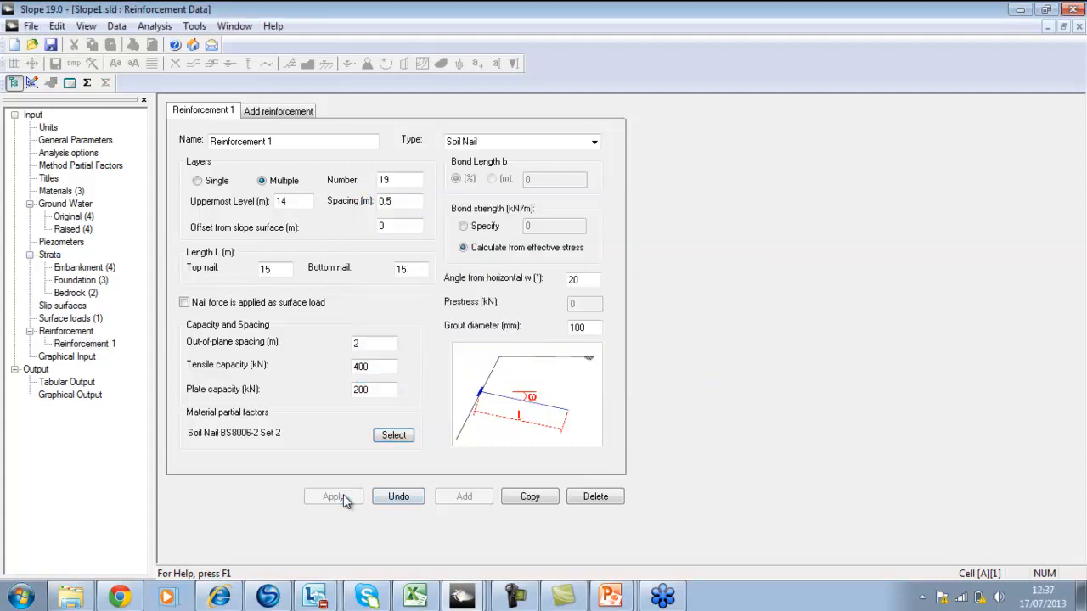
Run the analysis with the soil nails and show the critical slip circle in the graphical output
{"action": "left_click", "coordinate": [88, 82]}
{"action": "left_click", "coordinate": [502, 350]}
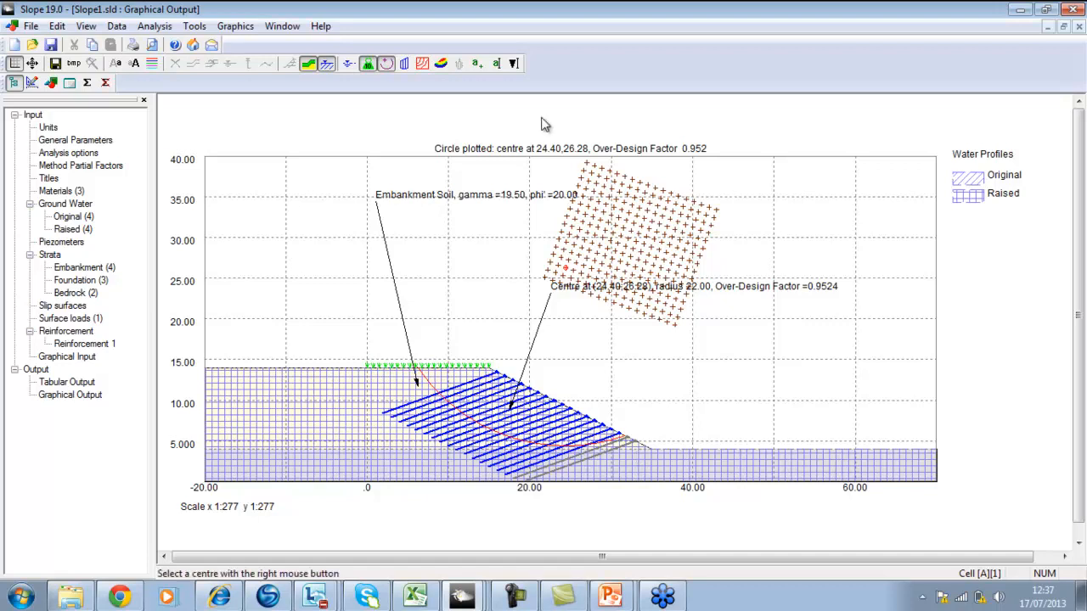
{"action": "left_click", "coordinate": [1012, 9]}
Switch to the Windows desktop and start a new Slope 19.0 session
{"action": "left_click", "coordinate": [744, 283]}
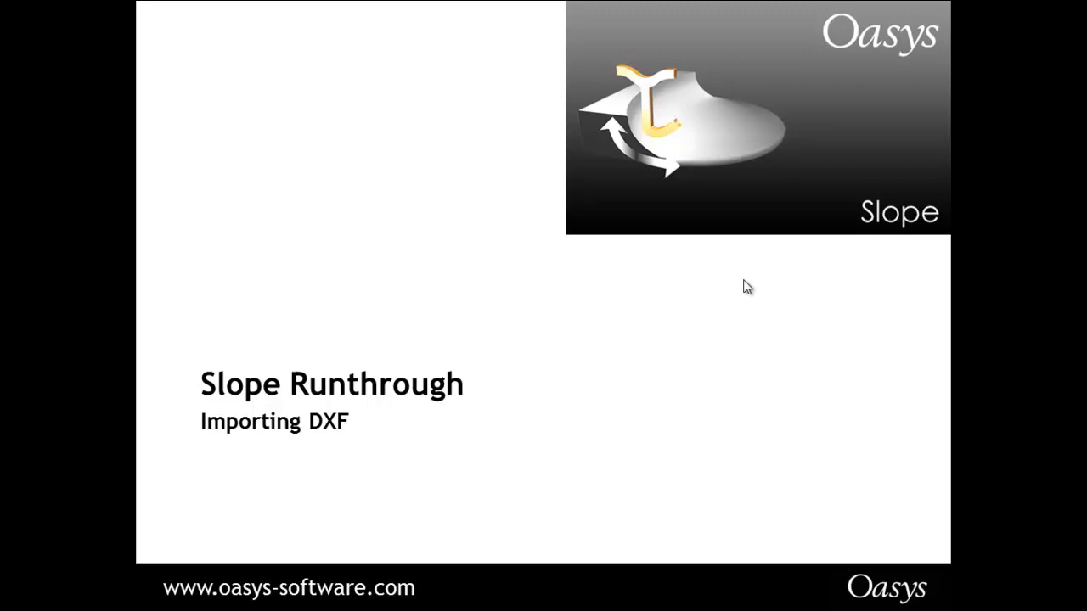
{"action": "key", "text": "alt+Tab"}
{"action": "key", "text": "alt+Tab"}
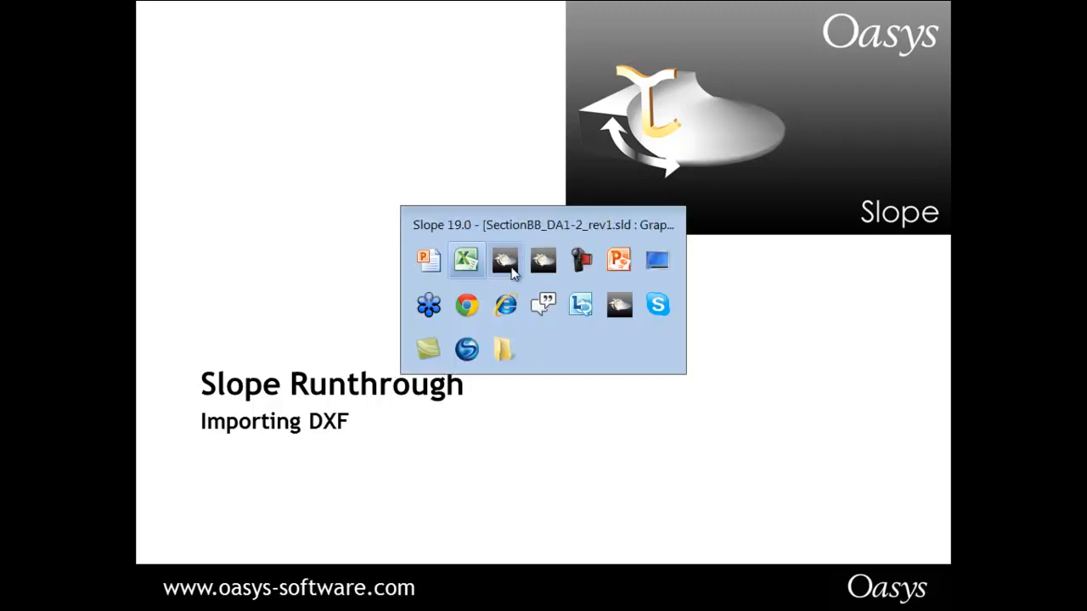
{"action": "key", "text": "alt+shift+Tab"}
{"action": "key", "text": "alt+Tab"}
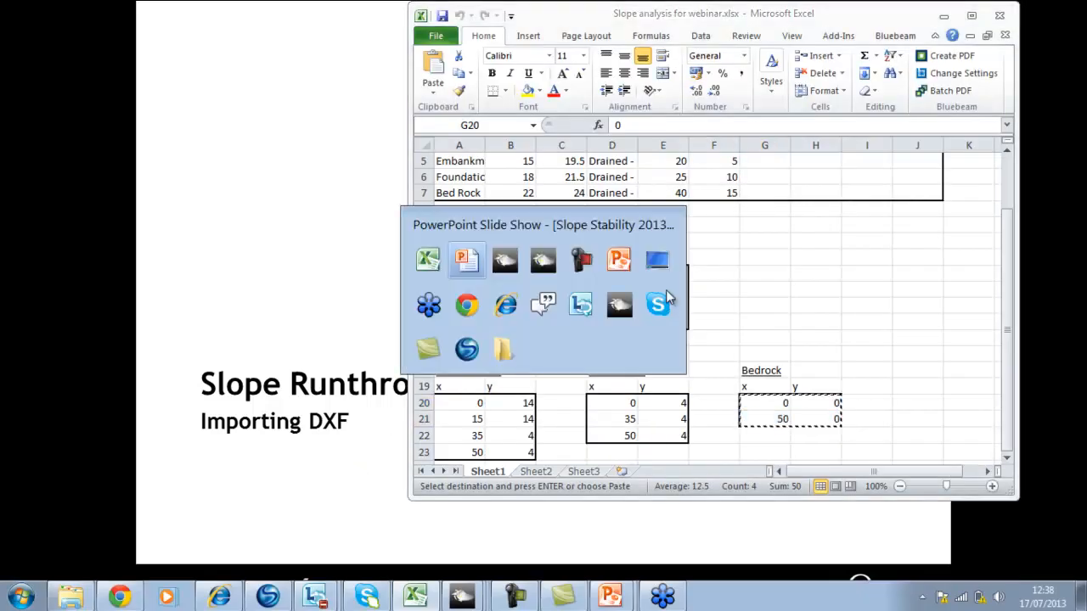
{"action": "left_click", "coordinate": [660, 267]}
{"action": "key", "text": "super"}
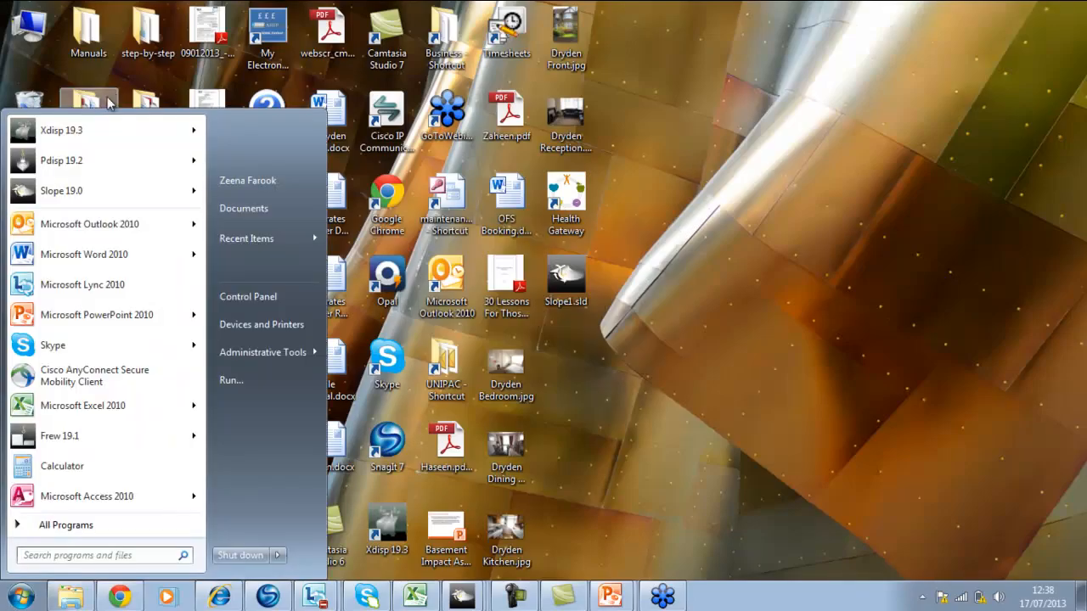
{"action": "left_click", "coordinate": [80, 187]}
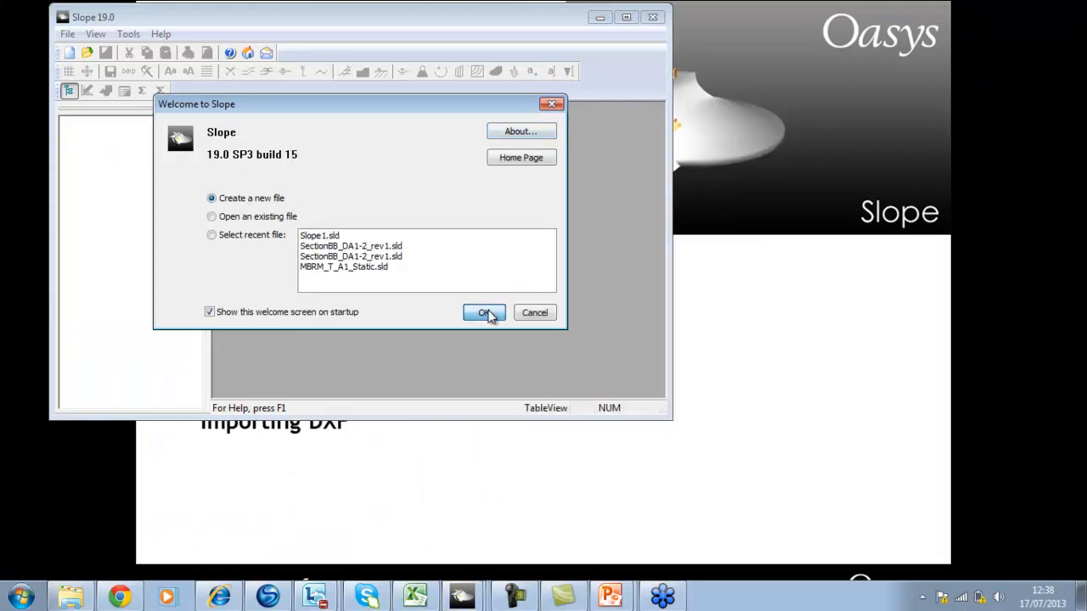
Create a new file with the job title "Import dxf" in the new model wizard
{"action": "left_click", "coordinate": [484, 312]}
{"action": "left_click", "coordinate": [296, 124]}
{"action": "type", "text": "Import dxf"}
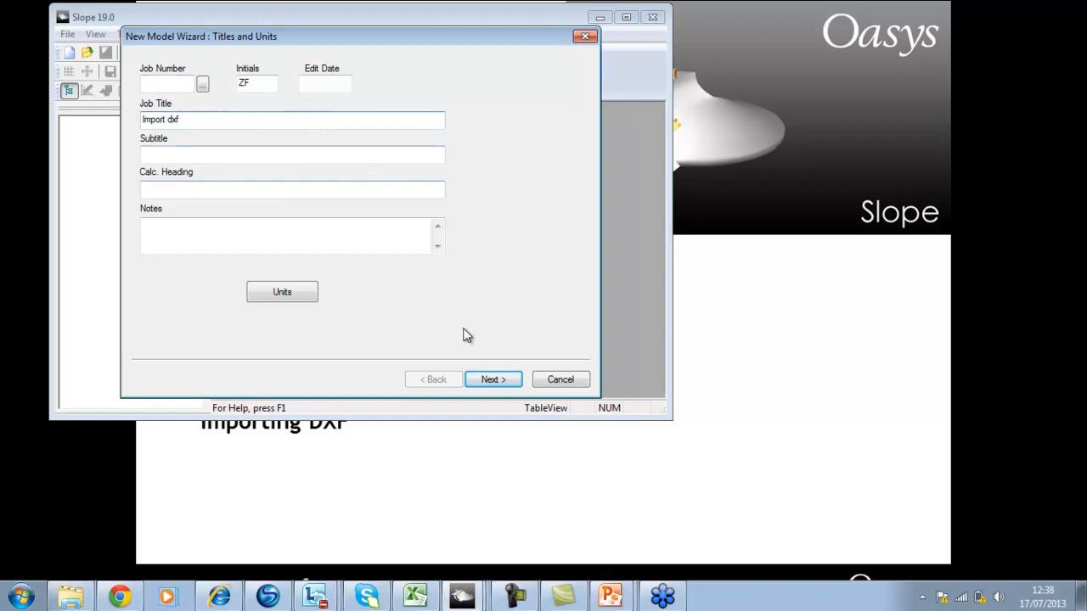
{"action": "left_click", "coordinate": [507, 382]}
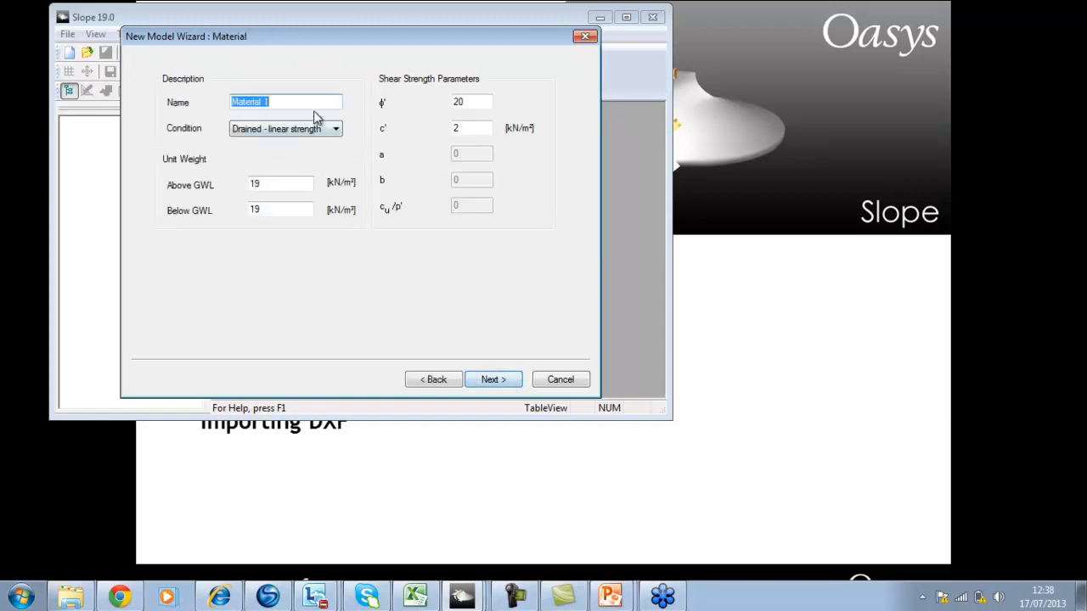
Define the drained material Embankment with unit weights of 15 above and 19.5 below the groundwater level and c' of 0
{"action": "type", "text": "Embankment"}
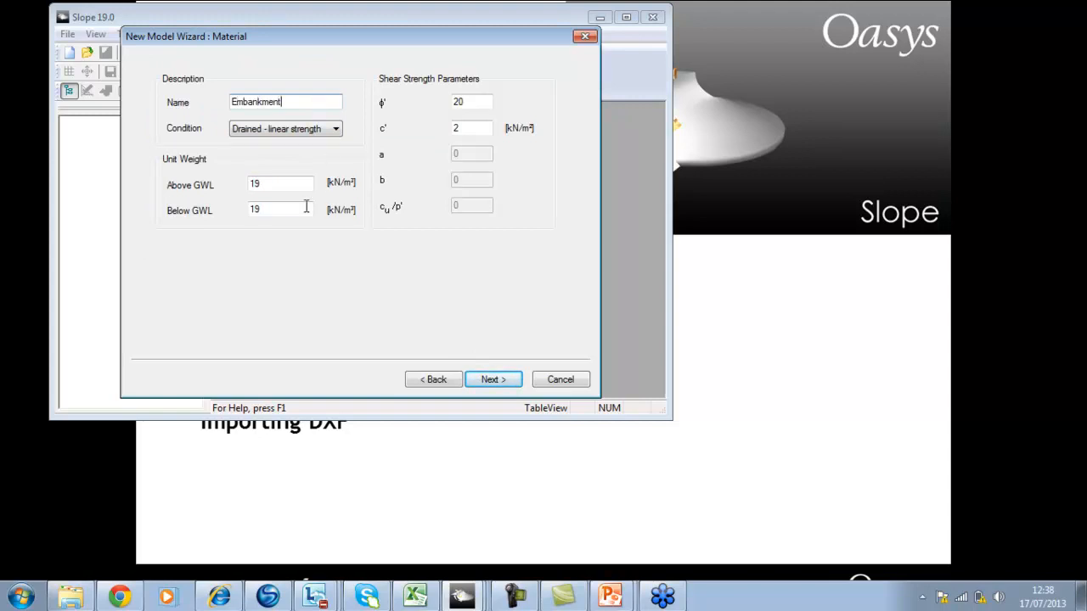
{"action": "left_click_drag", "start_coordinate": [283, 183], "coordinate": [210, 188]}
{"action": "type", "text": "15"}
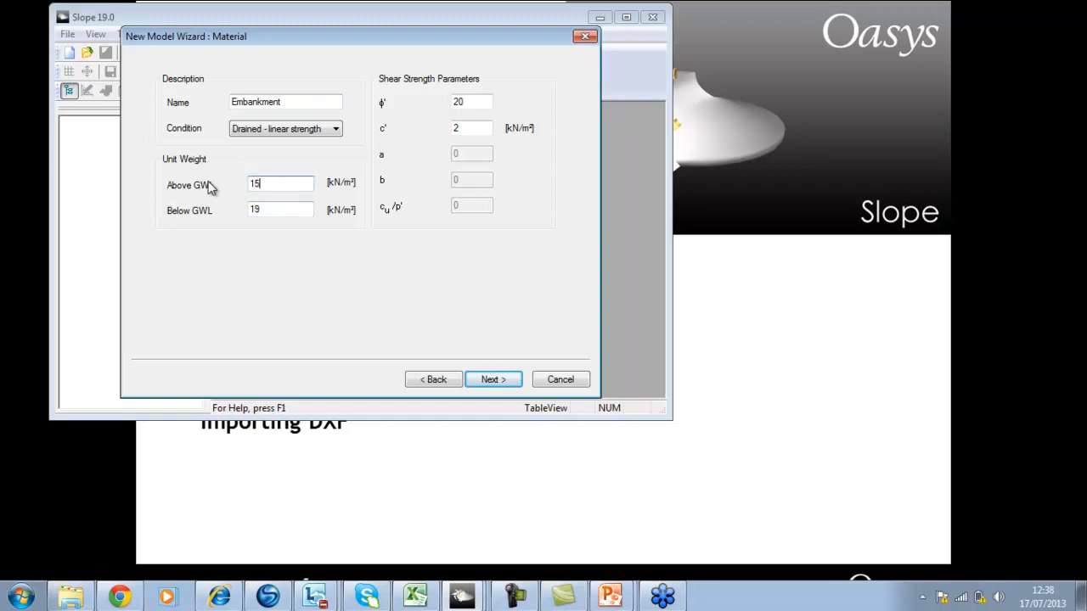
{"action": "key", "text": "Tab"}
{"action": "type", "text": "19.5"}
{"action": "key", "text": "Tab"}
{"action": "key", "text": "Tab"}
{"action": "type", "text": "0"}
{"action": "left_click", "coordinate": [478, 383]}
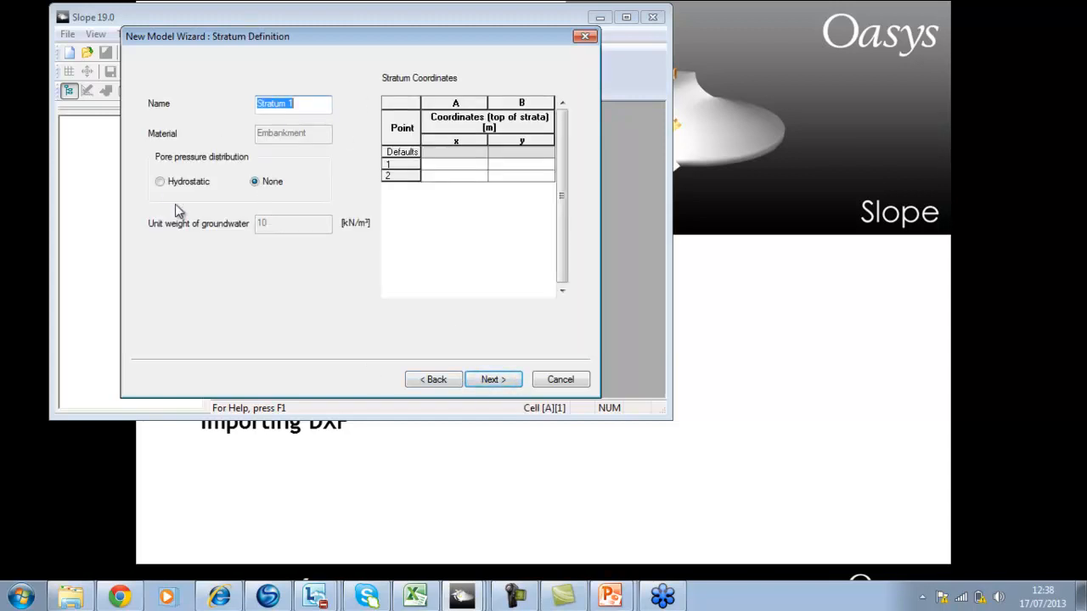
Leave the stratum definition blank and specify the slip circle centres as a grid starting at x 80 m, y 80 m
{"action": "left_click", "coordinate": [492, 383]}
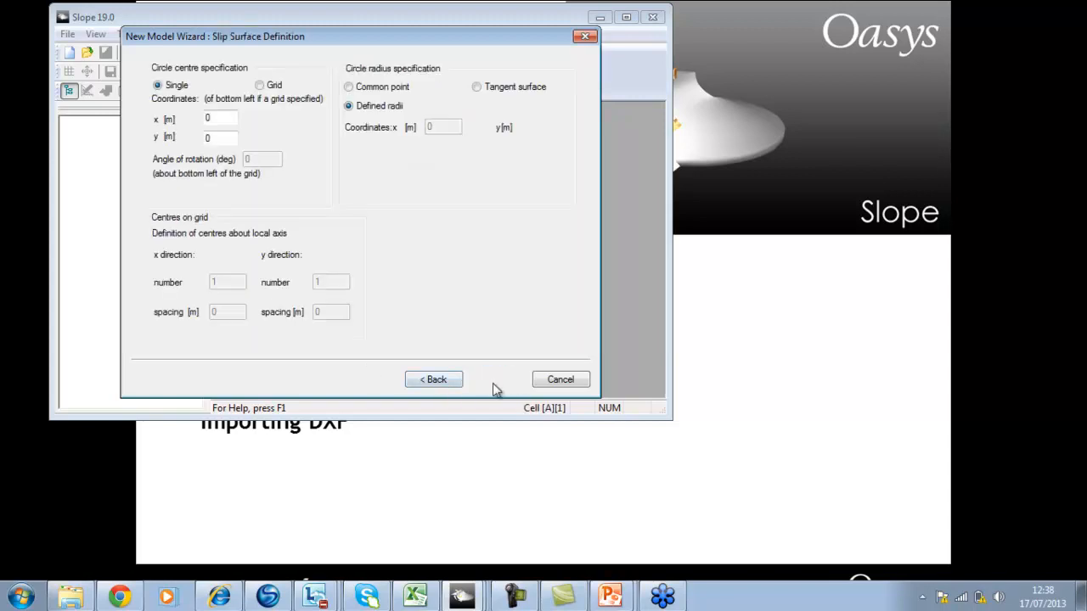
{"action": "left_click", "coordinate": [259, 85]}
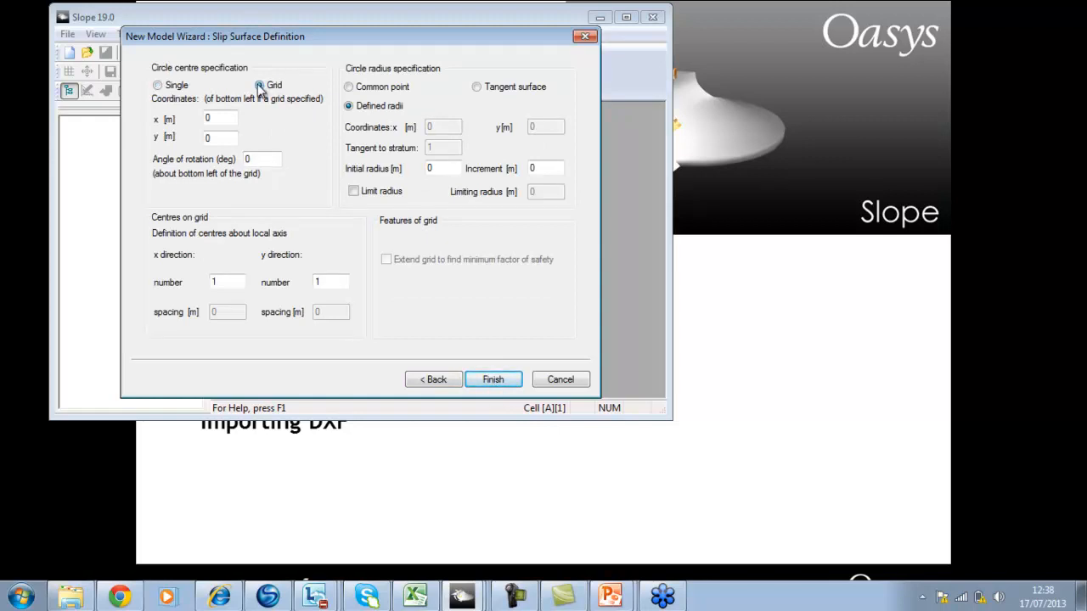
{"action": "key", "text": "Tab"}
{"action": "type", "text": "8"}
{"action": "key", "text": "Tab"}
{"action": "type", "text": "80"}
{"action": "key", "text": "Tab"}
Set the centre grid to 30 centres in both the x and y directions with a spacing of 4 m
{"action": "key", "text": "Tab"}
{"action": "type", "text": "3"}
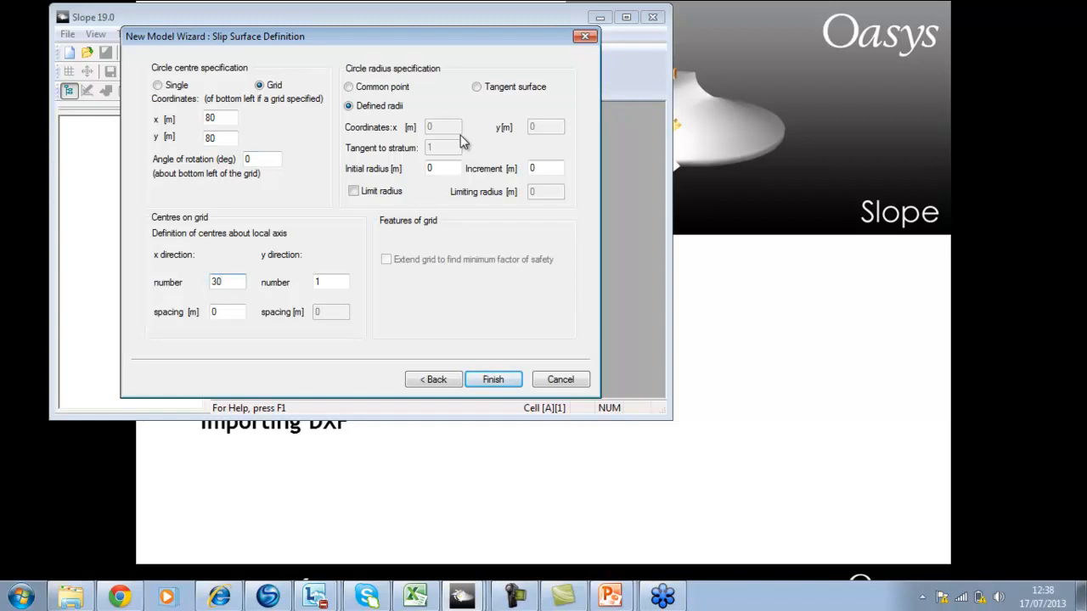
{"action": "key", "text": "Tab"}
{"action": "key", "text": "Tab"}
{"action": "type", "text": "30"}
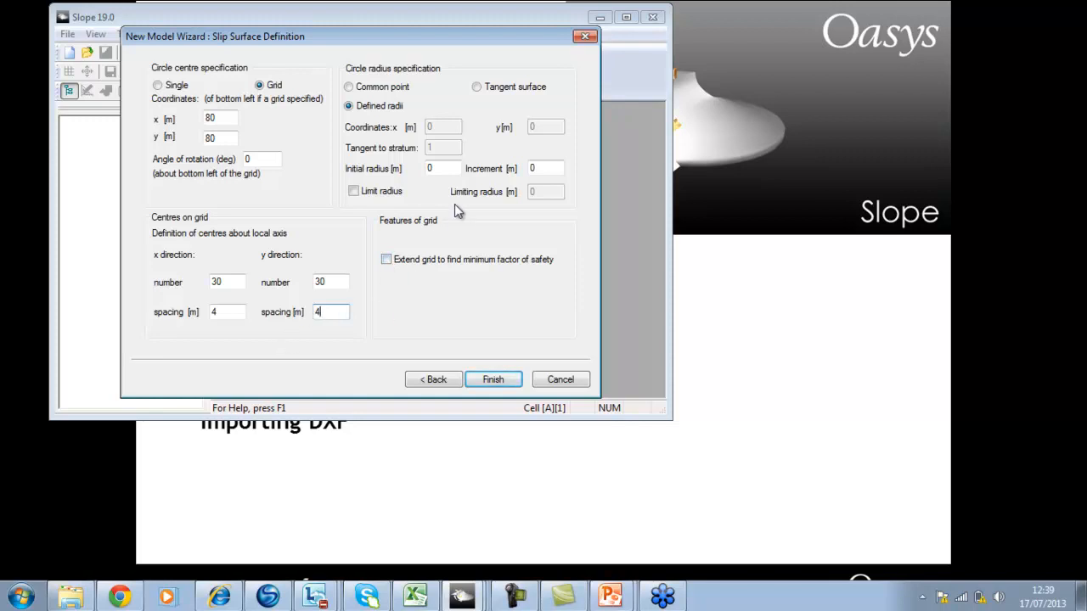
Set the slip circles' initial radius to 1 m and increment to 1 m, and finish the new model wizard
{"action": "double_click", "coordinate": [428, 173]}
{"action": "key", "text": "Tab"}
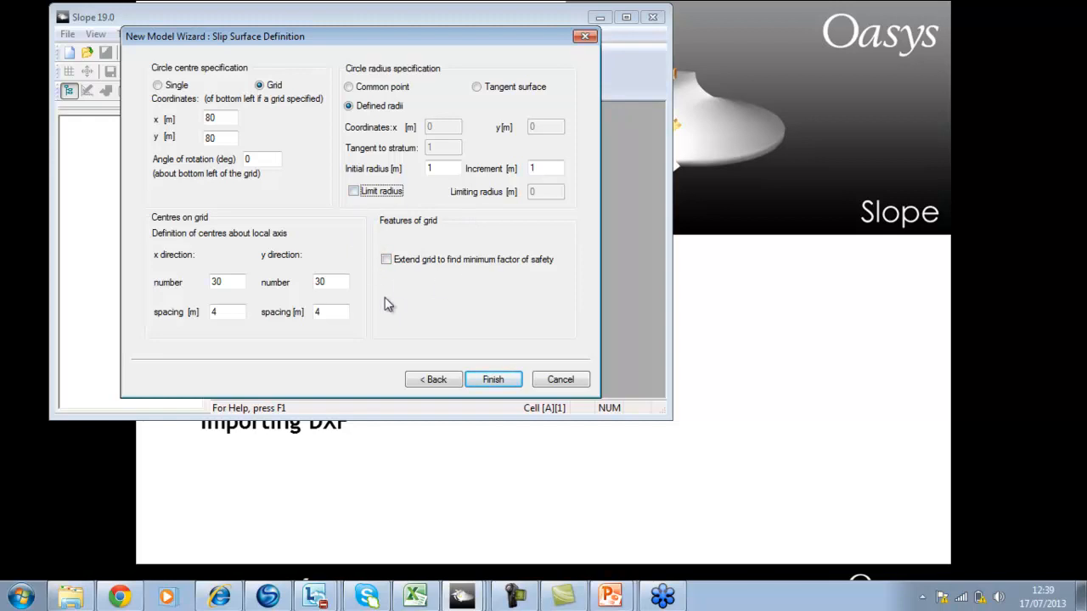
{"action": "left_click", "coordinate": [492, 381]}
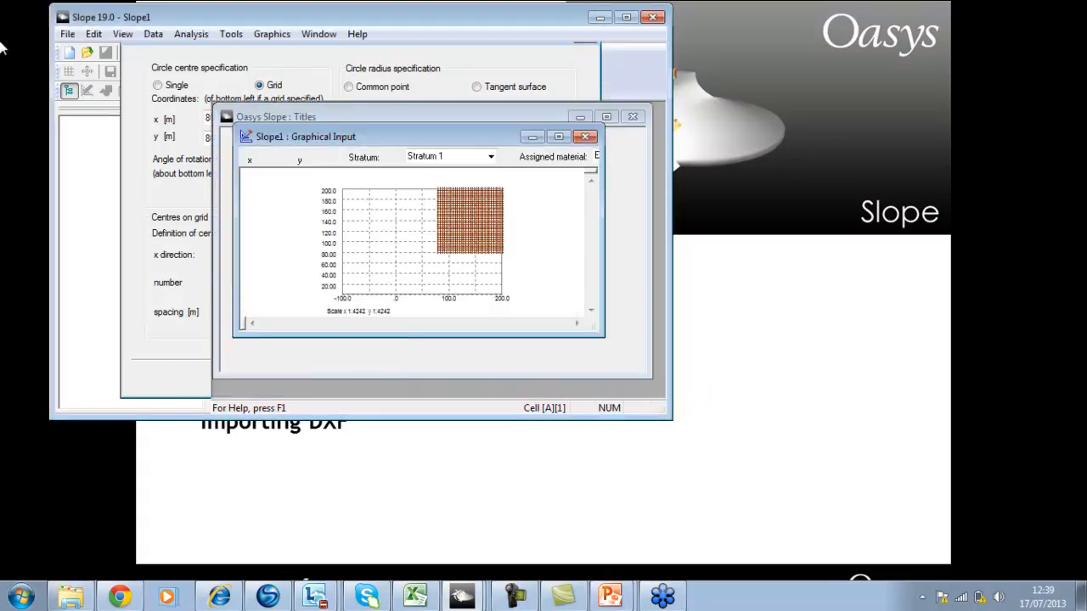
Import Slope Test.dxf in metres into the maximised graphical input, with an origin offset of 0 in x and y
{"action": "left_click", "coordinate": [626, 17]}
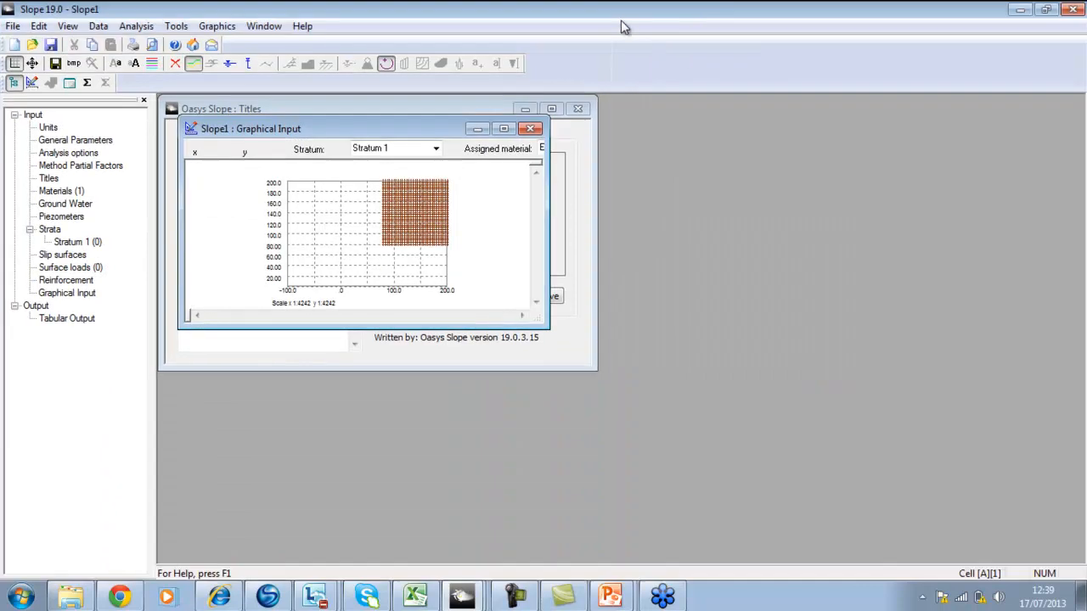
{"action": "left_click", "coordinate": [505, 128]}
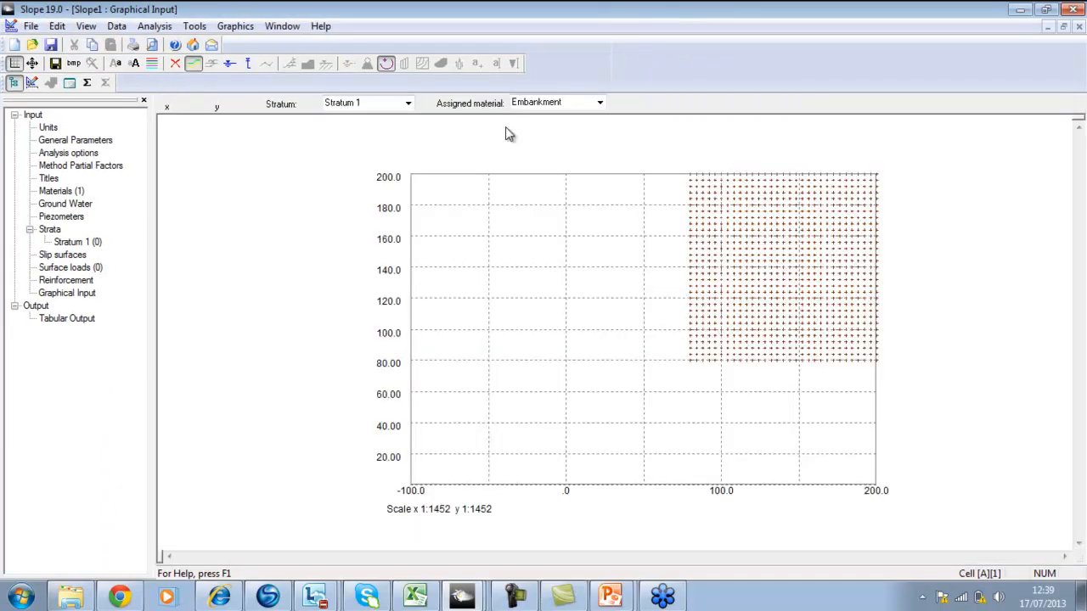
{"action": "left_click", "coordinate": [31, 26]}
{"action": "mouse_move", "coordinate": [72, 237]}
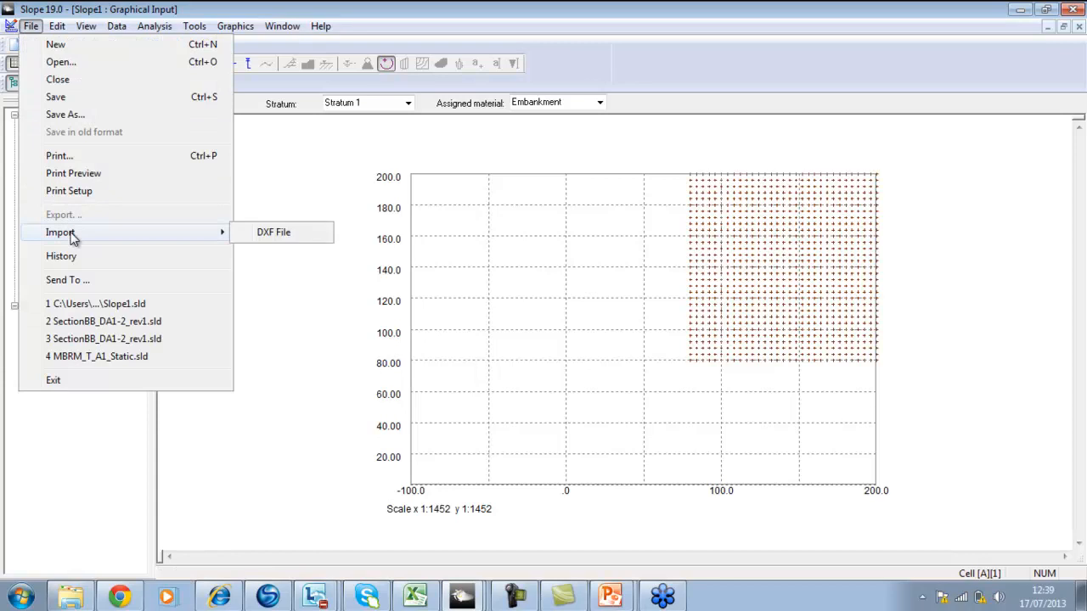
{"action": "left_click", "coordinate": [273, 238]}
{"action": "left_click", "coordinate": [372, 182]}
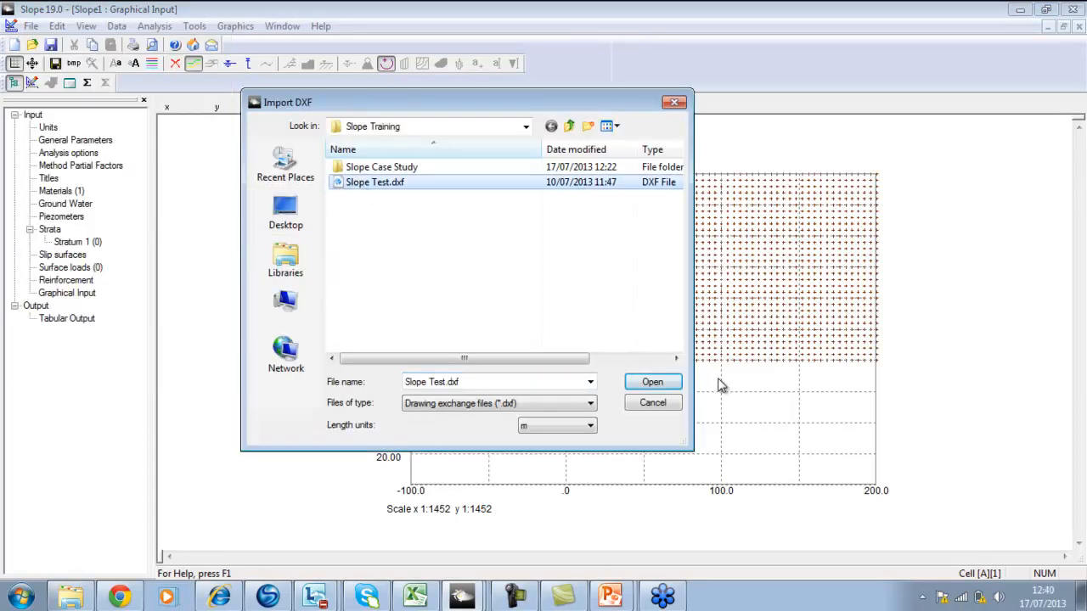
{"action": "left_click", "coordinate": [665, 388]}
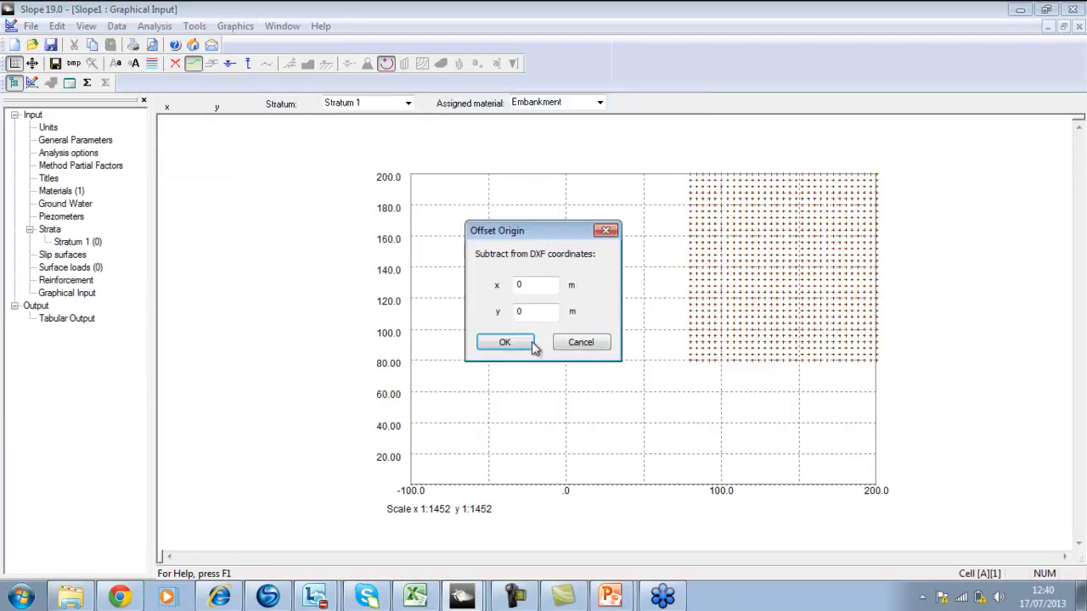
{"action": "left_click", "coordinate": [508, 345]}
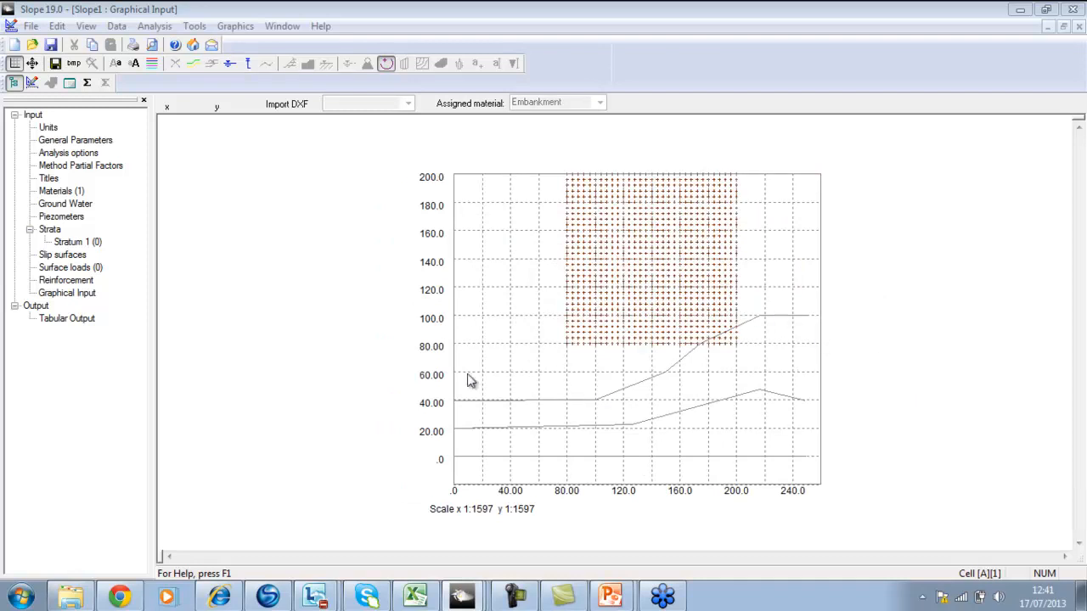
Check that DXF import mode is active and convert the uppermost DXF line to a top of stratum without a layer name
{"action": "left_click", "coordinate": [237, 28]}
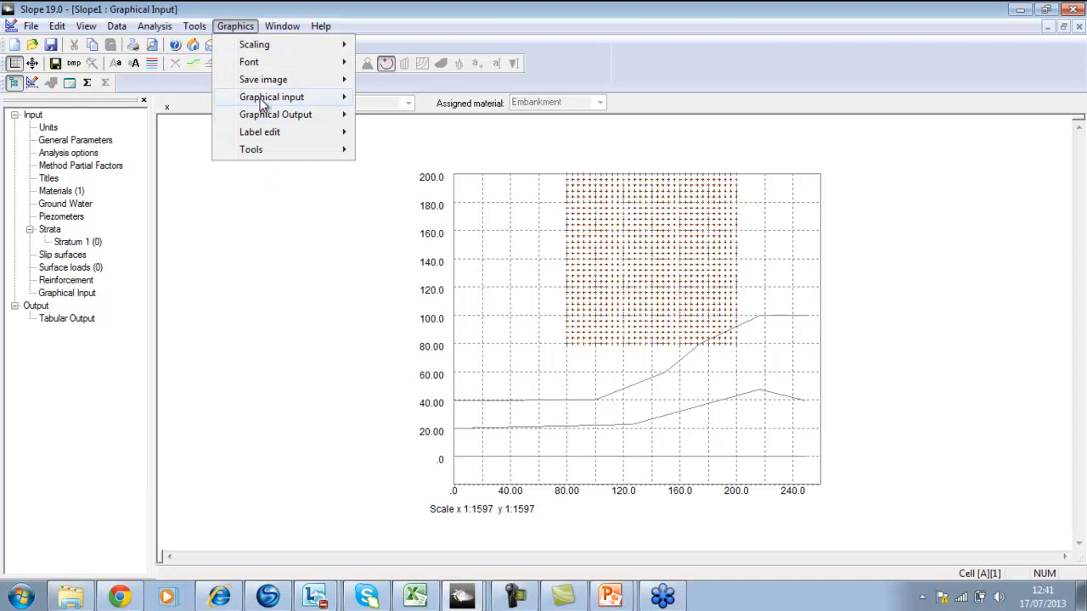
{"action": "mouse_move", "coordinate": [266, 102]}
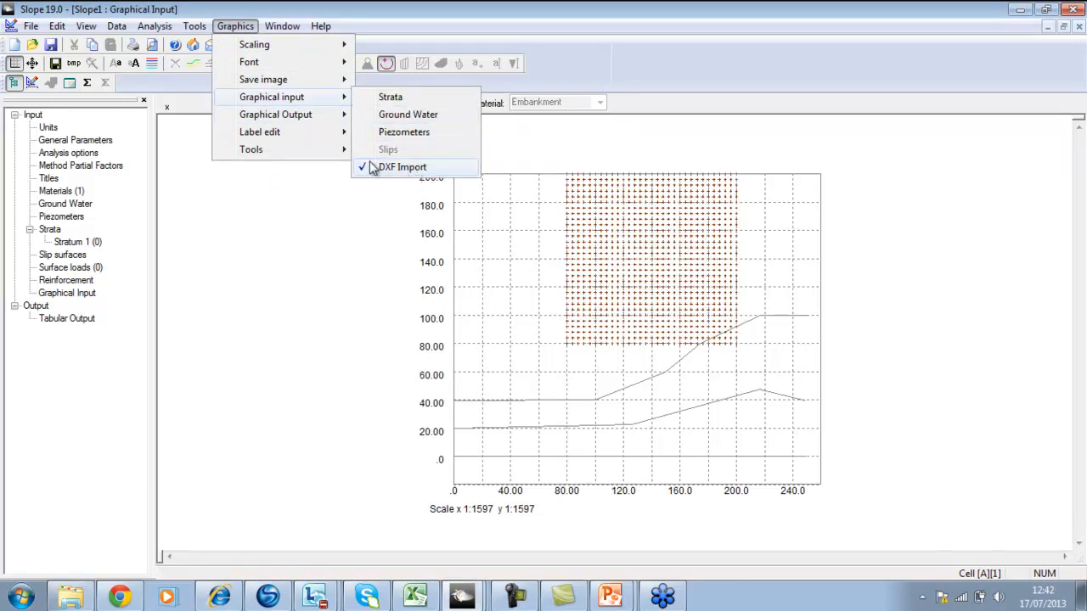
{"action": "left_click", "coordinate": [367, 257]}
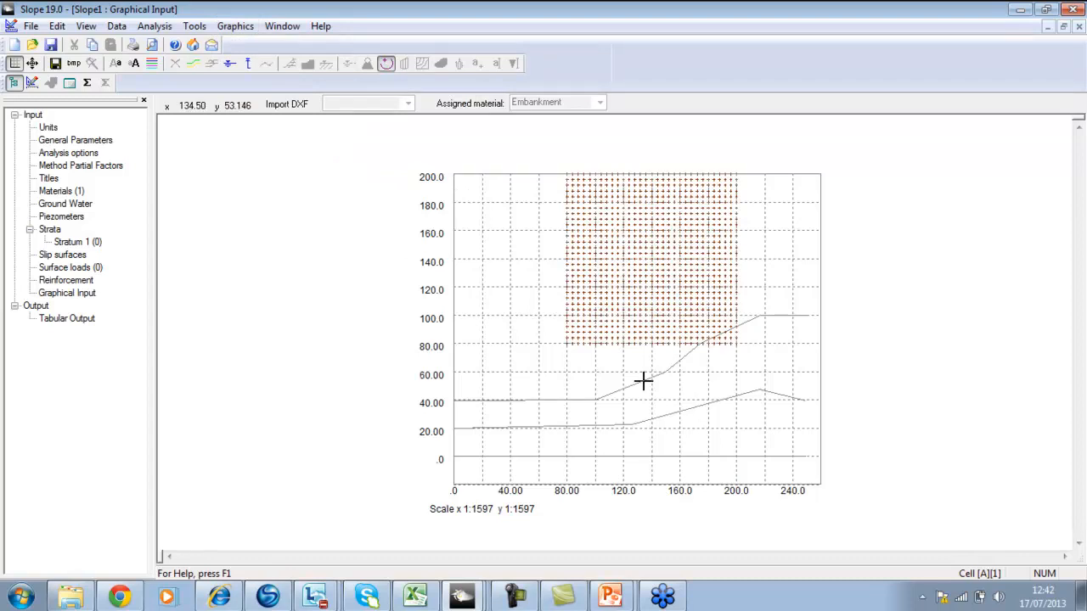
{"action": "left_click", "coordinate": [555, 400]}
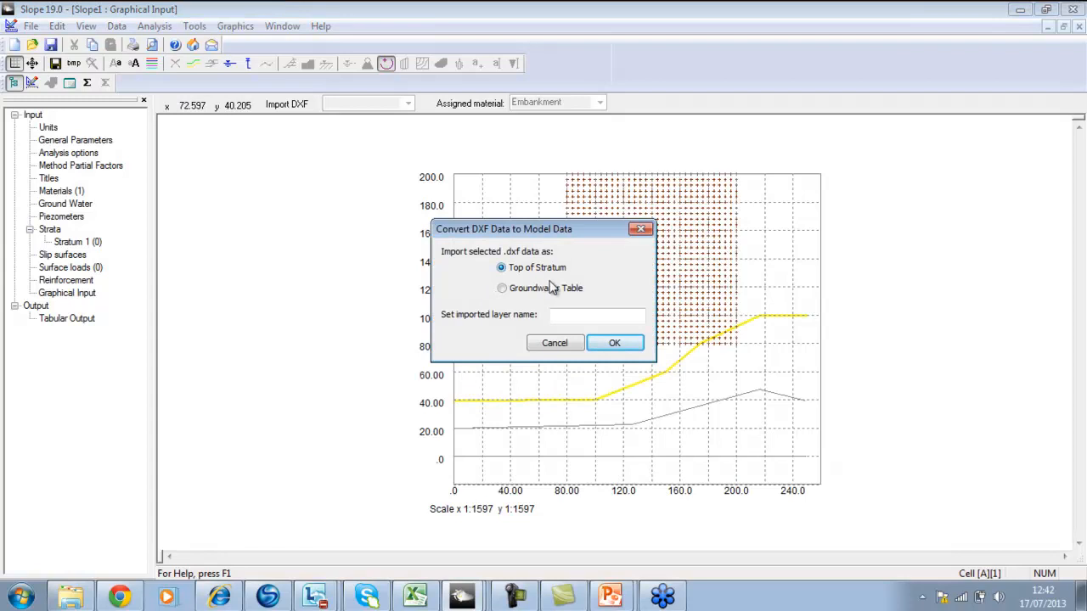
{"action": "left_click", "coordinate": [624, 349]}
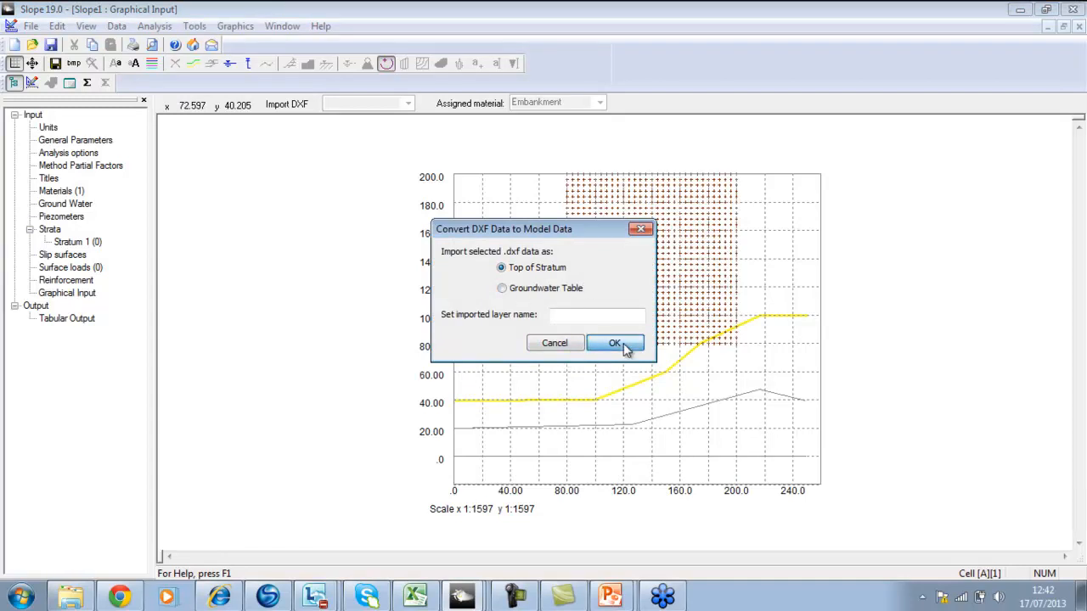
{"action": "left_click", "coordinate": [635, 385]}
{"action": "left_click", "coordinate": [582, 315]}
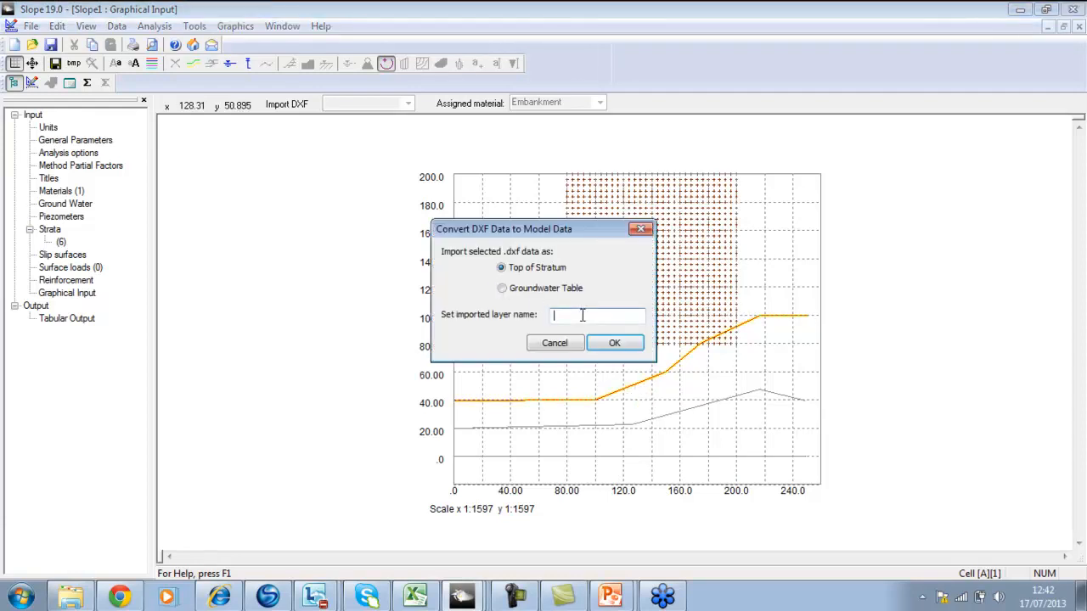
{"action": "type", "text": "Embankment"}
{"action": "left_click", "coordinate": [555, 347]}
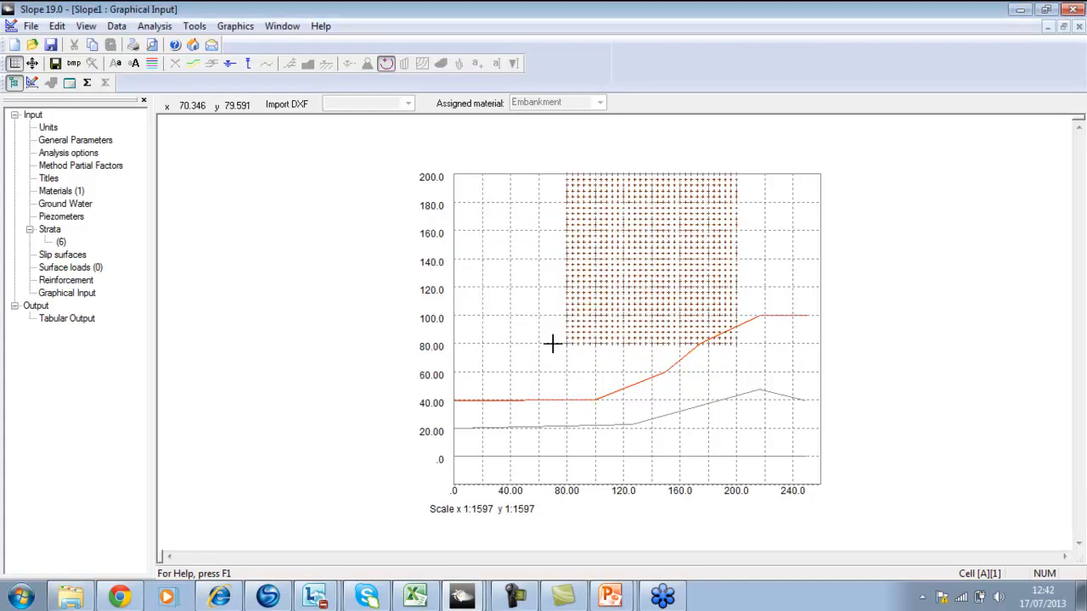
{"action": "left_click", "coordinate": [652, 421]}
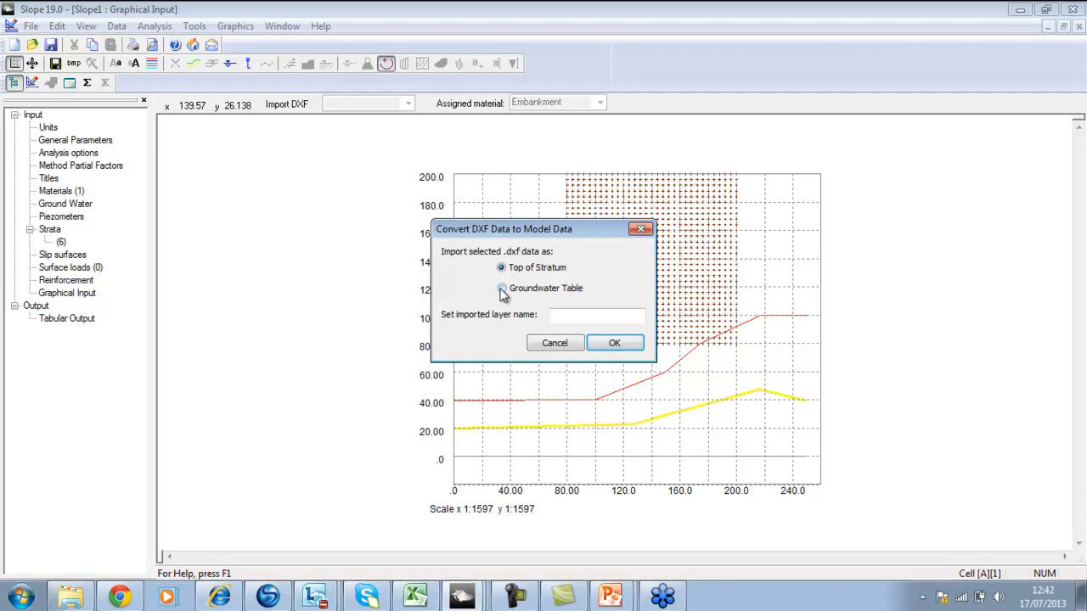
{"action": "left_click", "coordinate": [595, 321]}
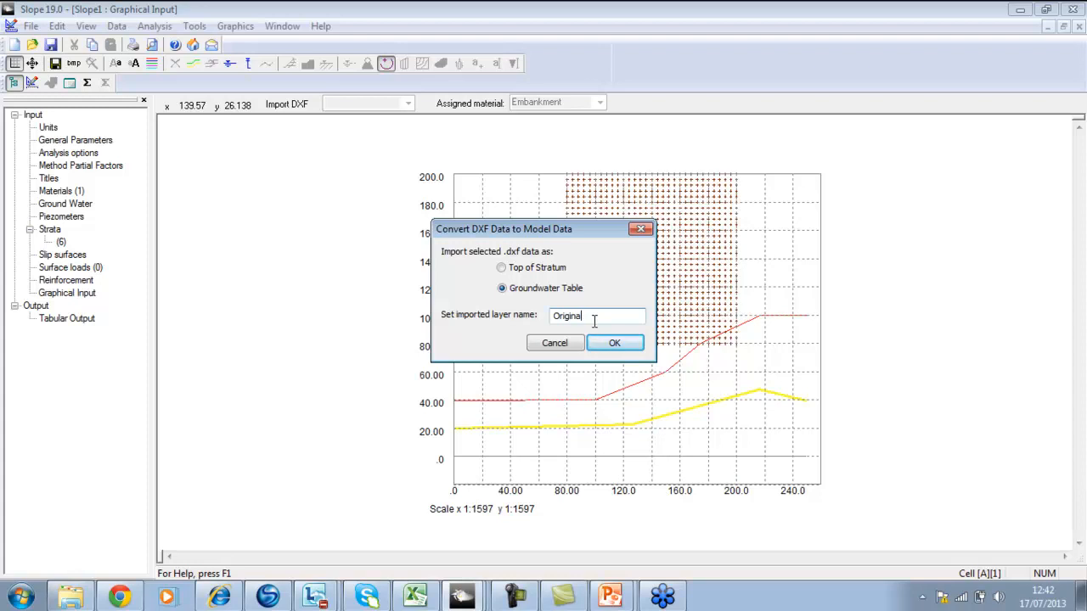
{"action": "left_click", "coordinate": [553, 343]}
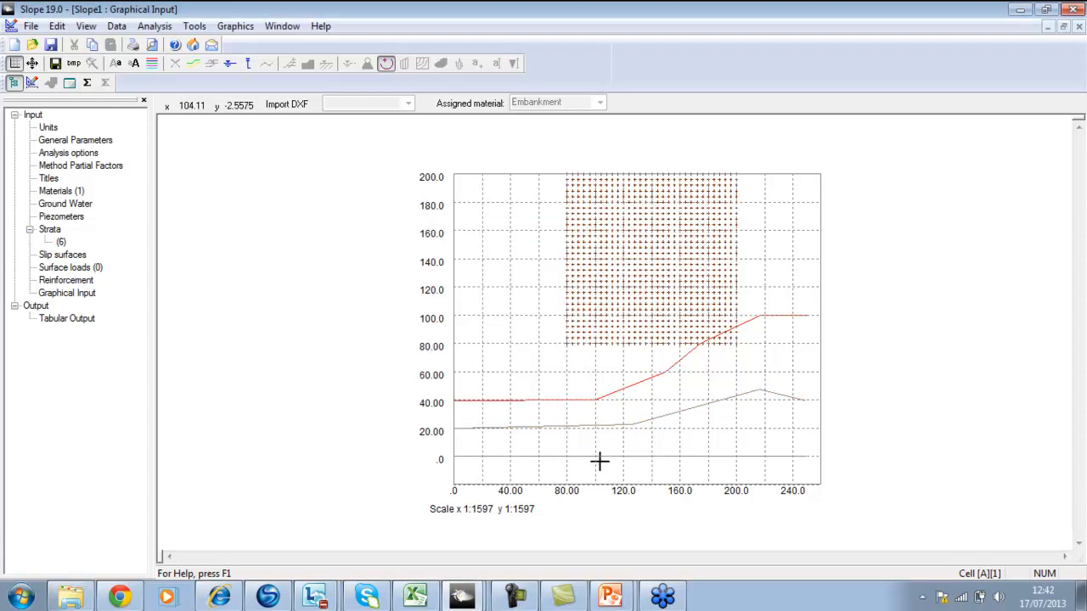
Convert the lowest DXF line to a top of stratum with the layer name Bedrock
{"action": "left_click", "coordinate": [597, 458]}
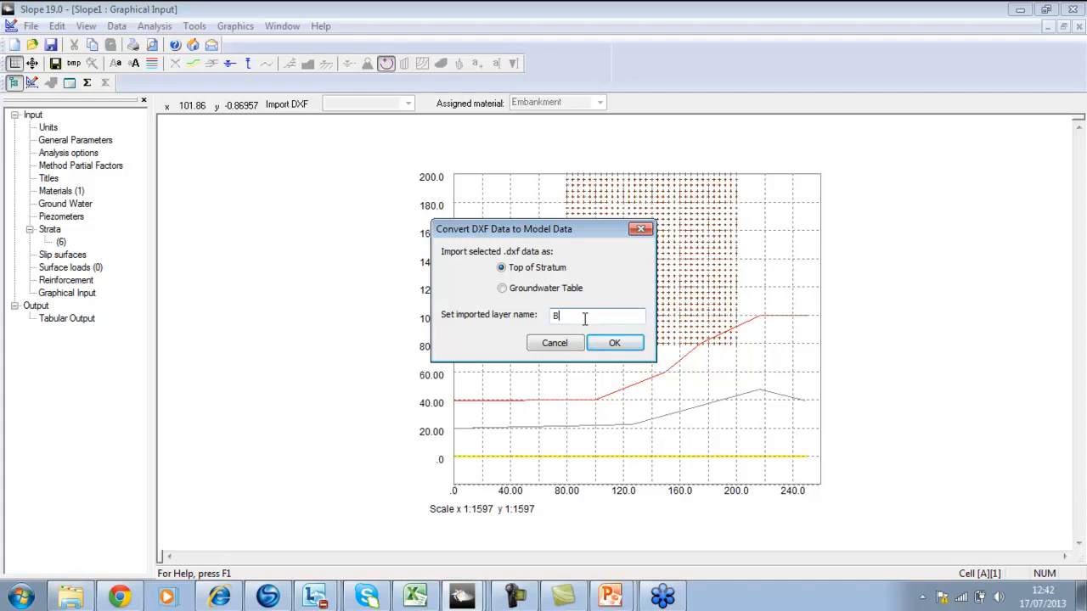
{"action": "type", "text": "Bedrock"}
{"action": "left_click", "coordinate": [615, 347]}
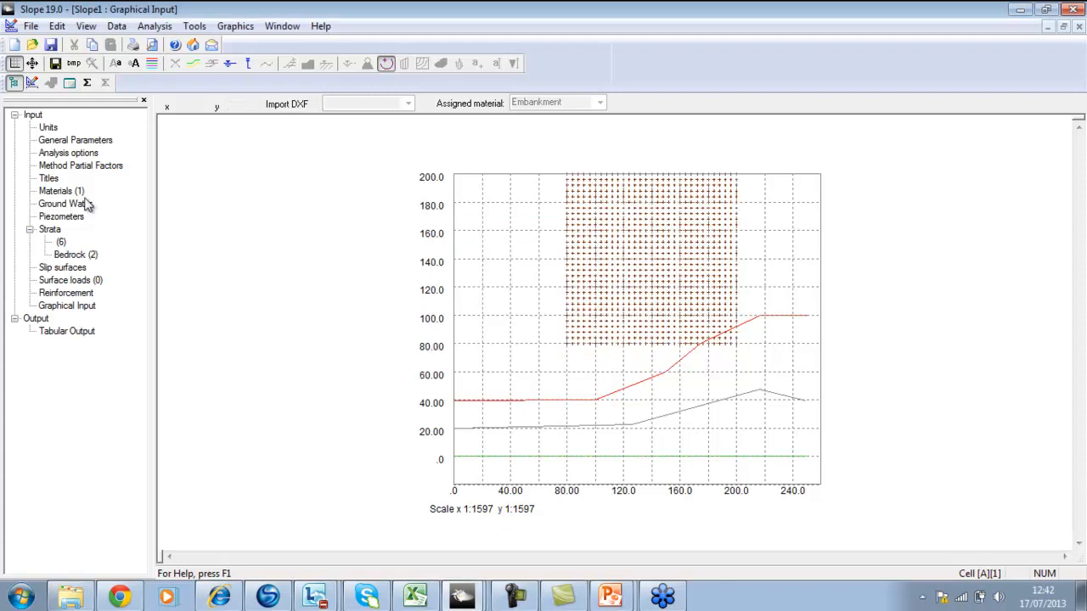
Open the materials table, then switch to Excel and copy the embankment, foundation and bedrock material rows from Slope analysis for webinar.xlsx
{"action": "left_click", "coordinate": [51, 192]}
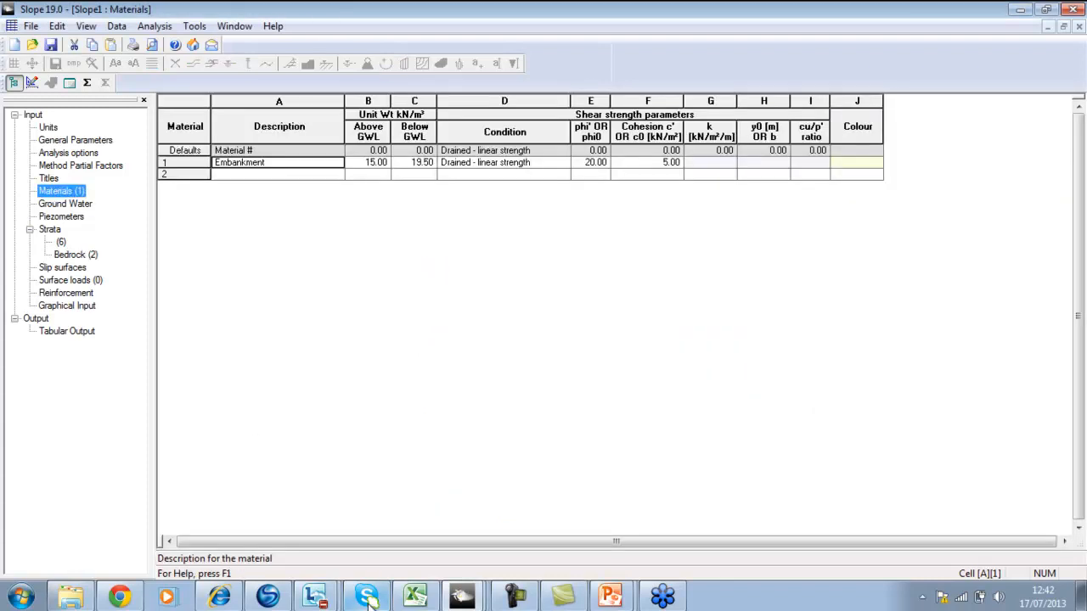
{"action": "left_click", "coordinate": [415, 597]}
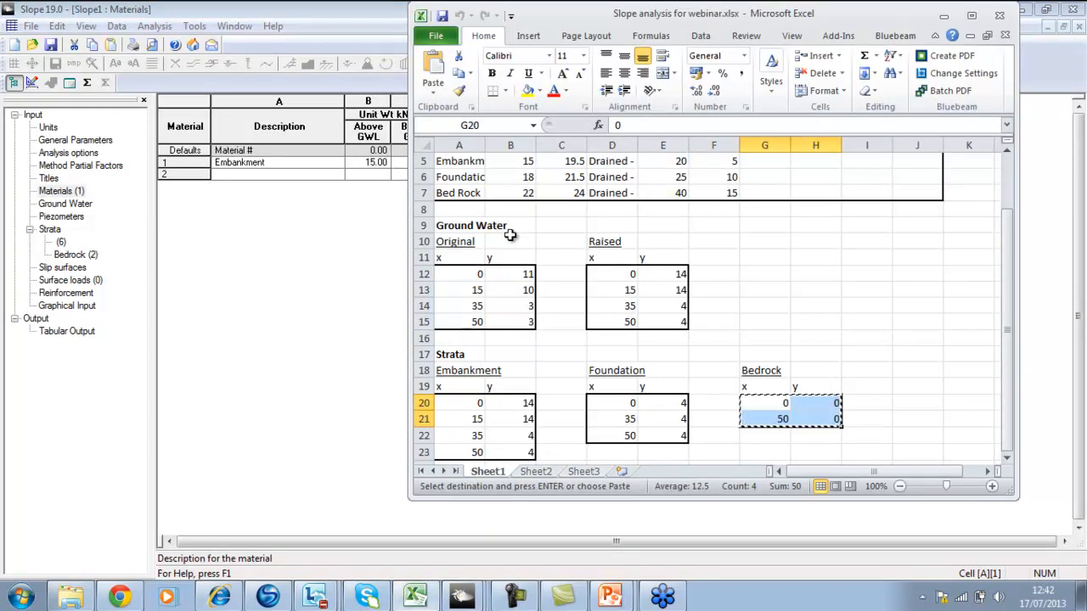
{"action": "scroll", "coordinate": [512, 235], "scroll_direction": "up", "scroll_amount": 2}
{"action": "left_click_drag", "start_coordinate": [457, 226], "coordinate": [934, 263]}
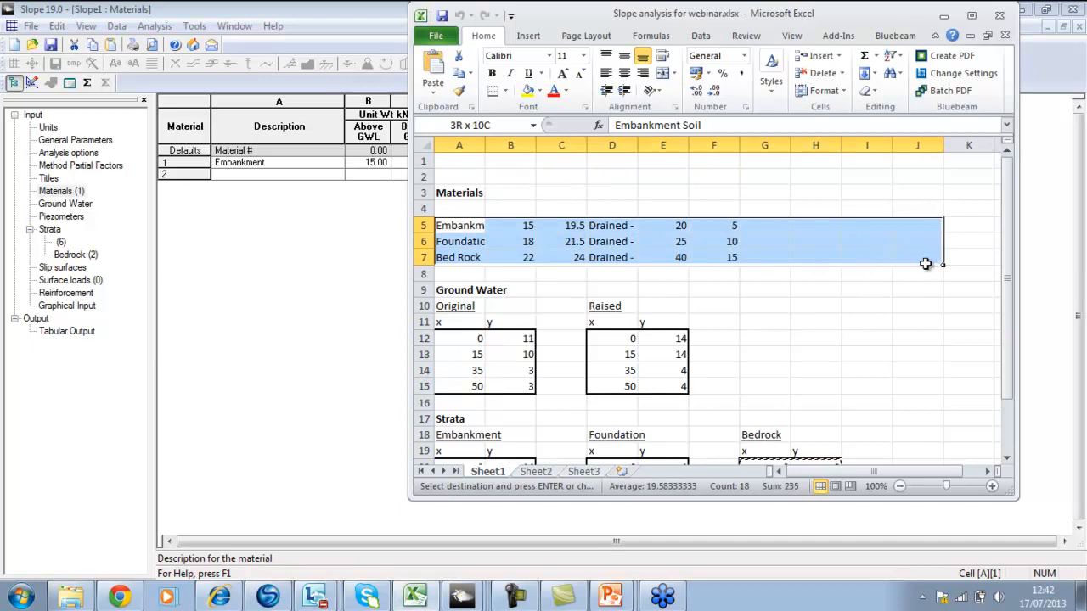
{"action": "right_click", "coordinate": [462, 231]}
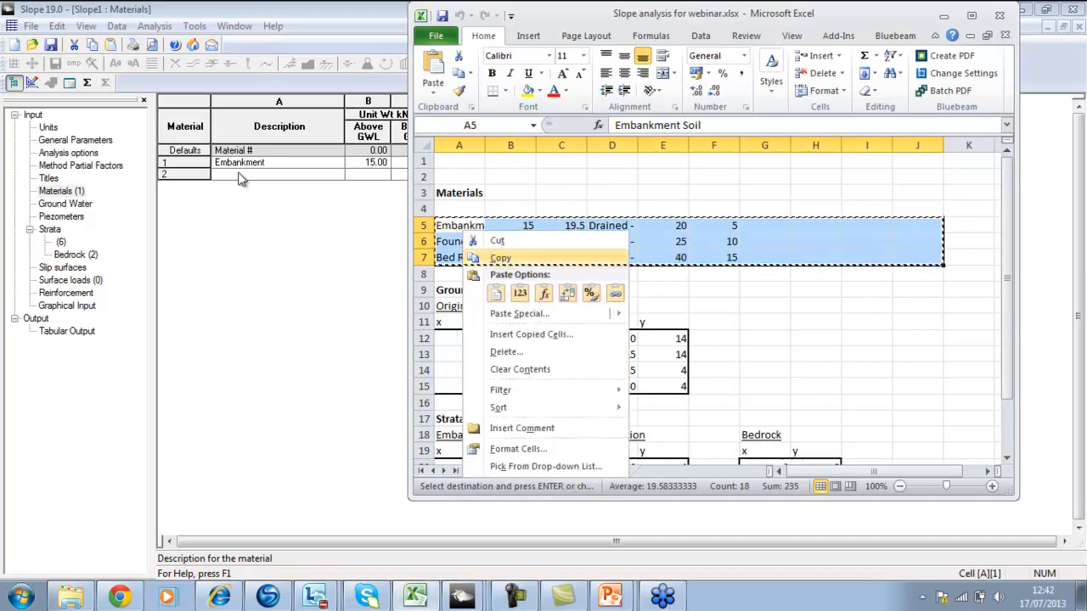
Switch back to Slope and paste the copied material rows into the materials table, starting at the first material's description
{"action": "left_click", "coordinate": [261, 227]}
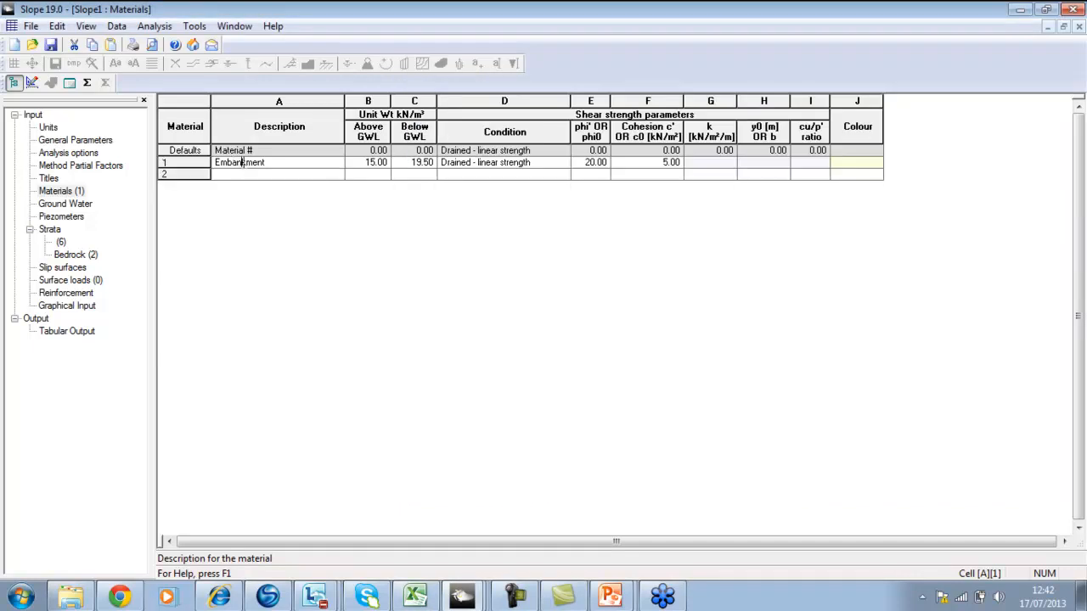
{"action": "left_click", "coordinate": [321, 173]}
{"action": "left_click", "coordinate": [328, 166]}
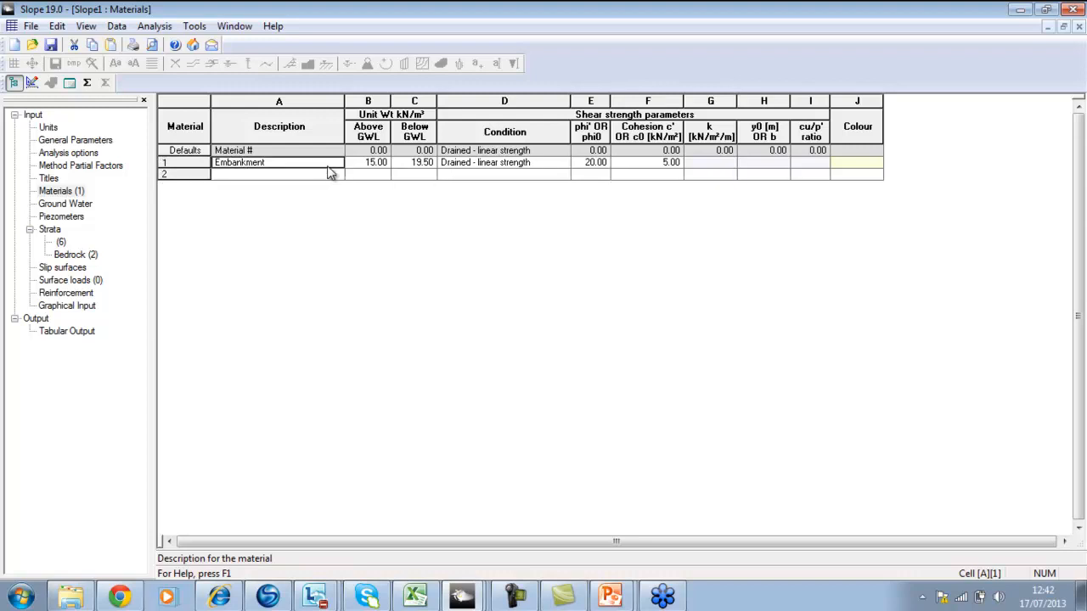
{"action": "right_click", "coordinate": [331, 171]}
{"action": "left_click", "coordinate": [378, 257]}
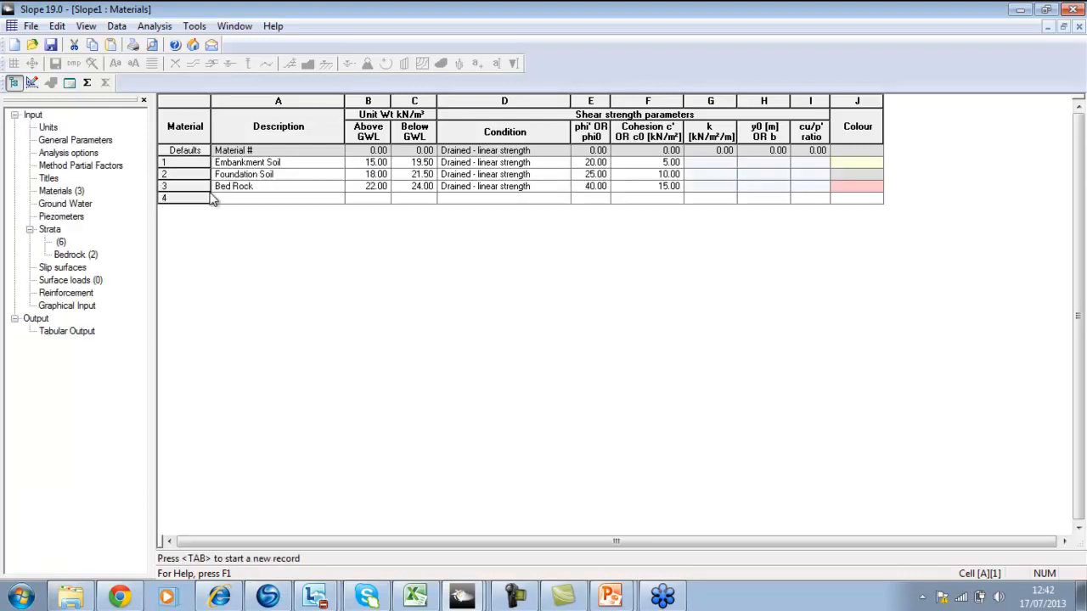
Name the unnamed six-point stratum Embankment and apply the change
{"action": "left_click", "coordinate": [60, 243]}
{"action": "left_click", "coordinate": [306, 141]}
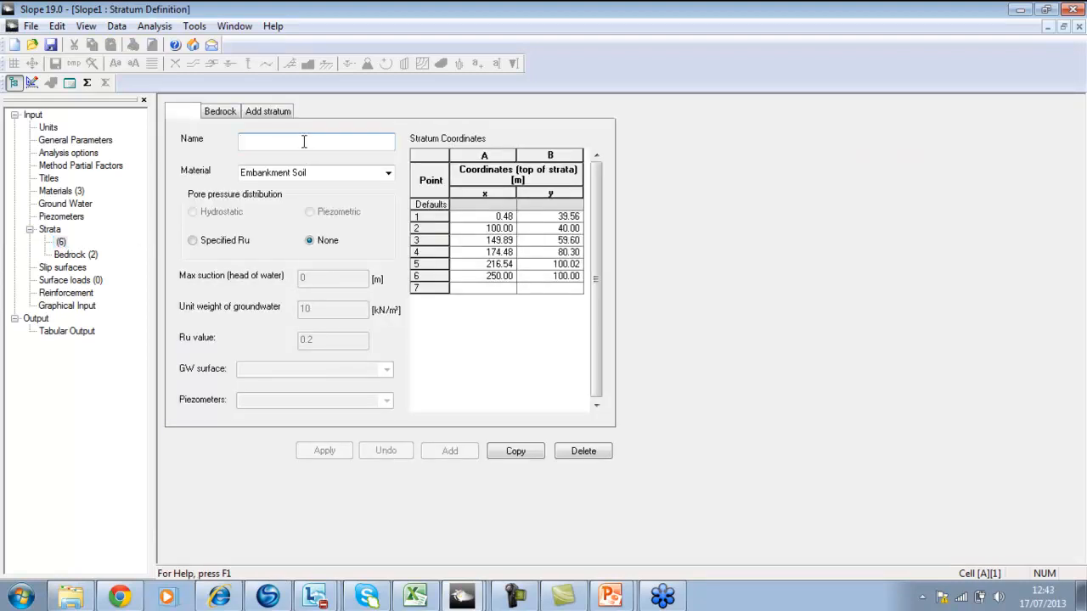
{"action": "type", "text": "Embankment"}
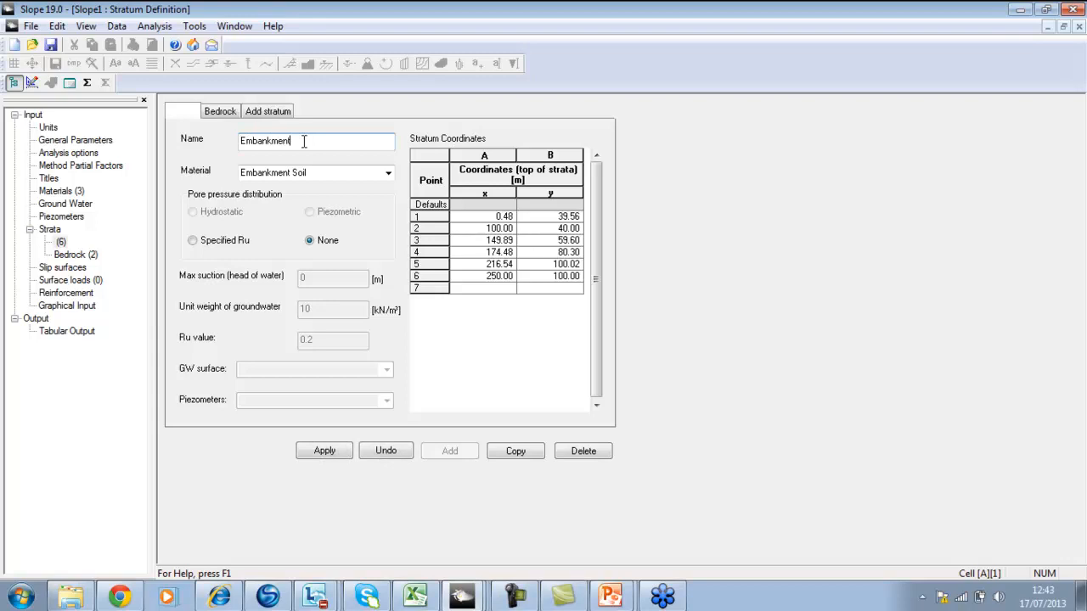
{"action": "left_click", "coordinate": [340, 170]}
{"action": "left_click", "coordinate": [338, 141]}
{"action": "left_click", "coordinate": [230, 118]}
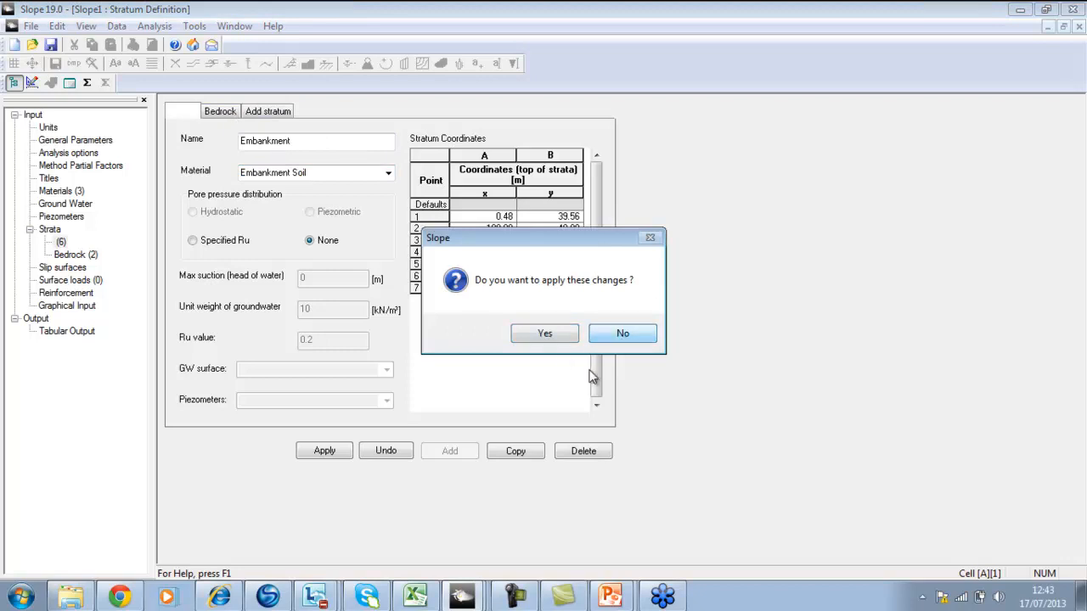
{"action": "left_click", "coordinate": [552, 338]}
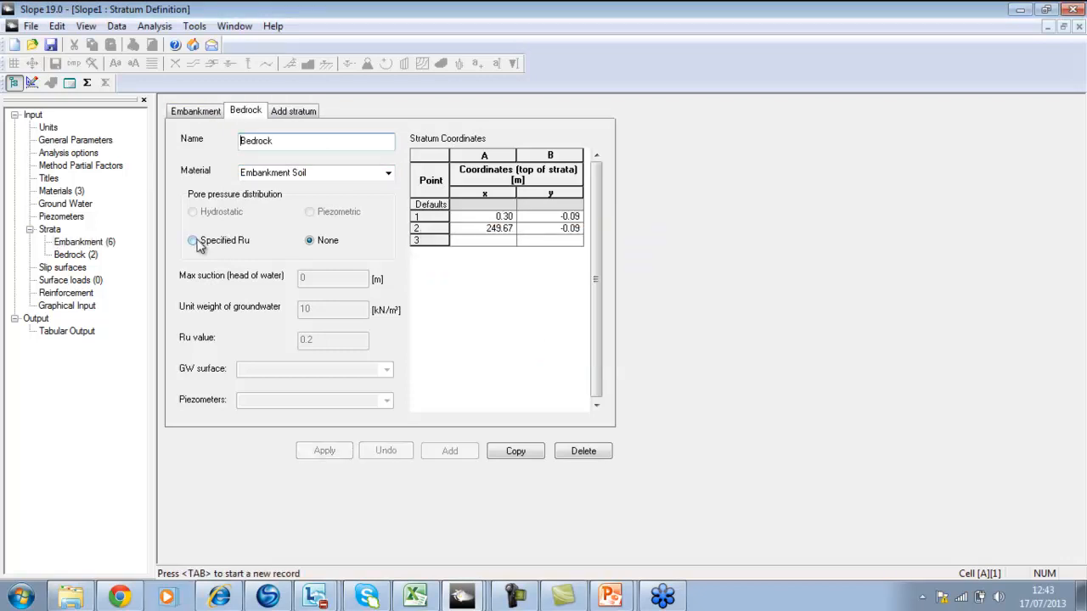
Assign the Bed Rock material to the Bedrock stratum and apply the change
{"action": "left_click", "coordinate": [208, 115]}
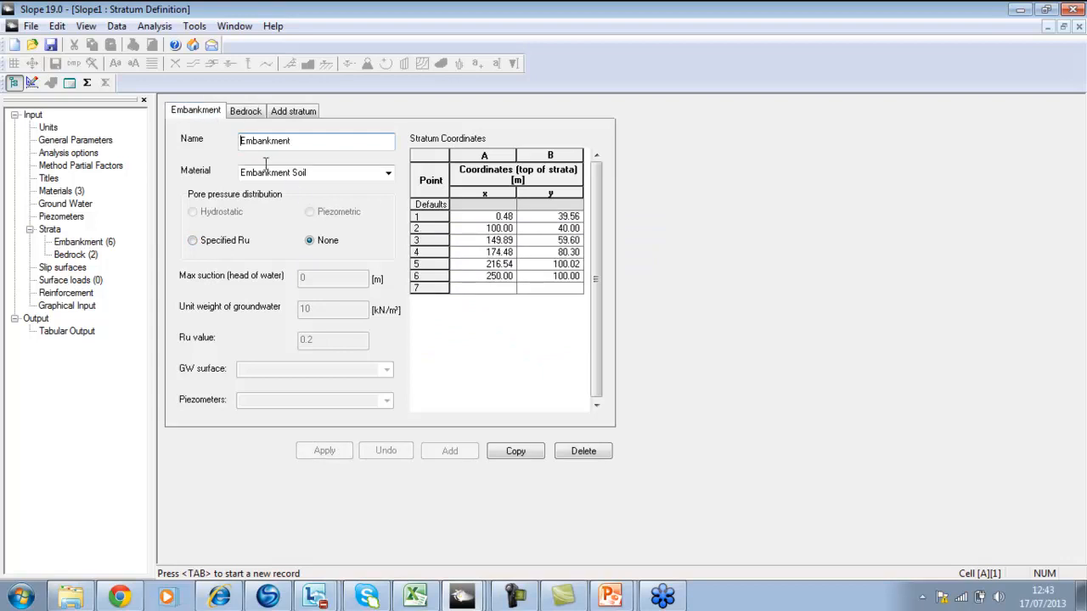
{"action": "left_click", "coordinate": [251, 123]}
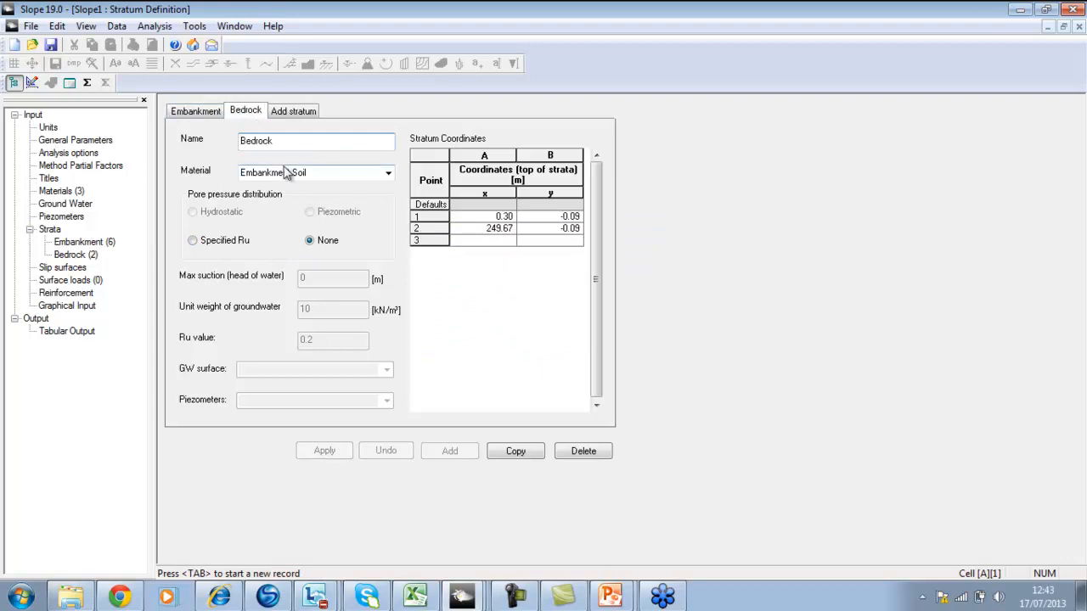
{"action": "left_click", "coordinate": [388, 173]}
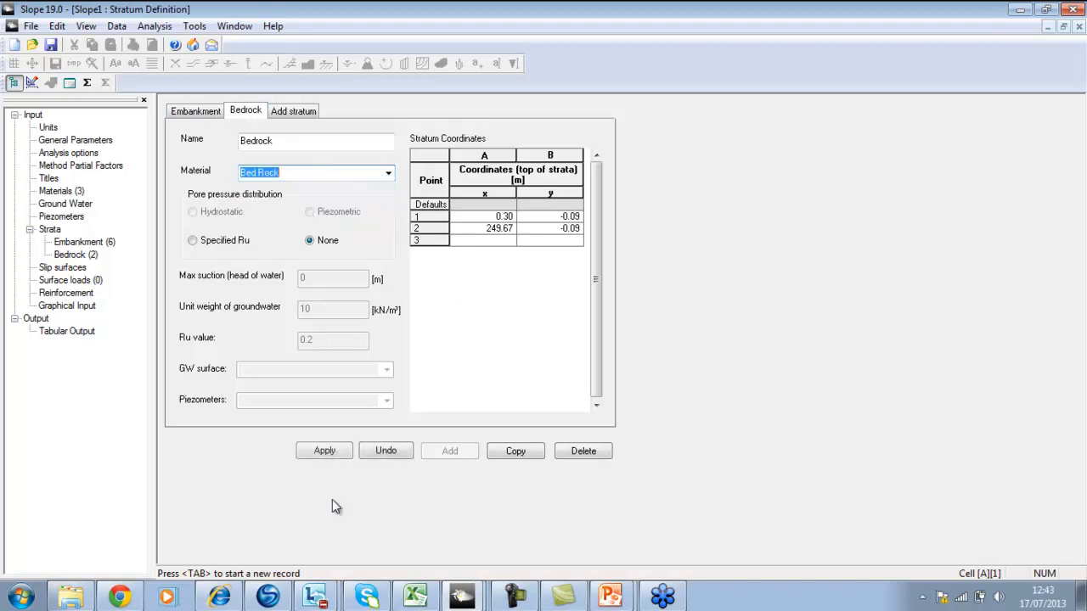
{"action": "left_click", "coordinate": [315, 449]}
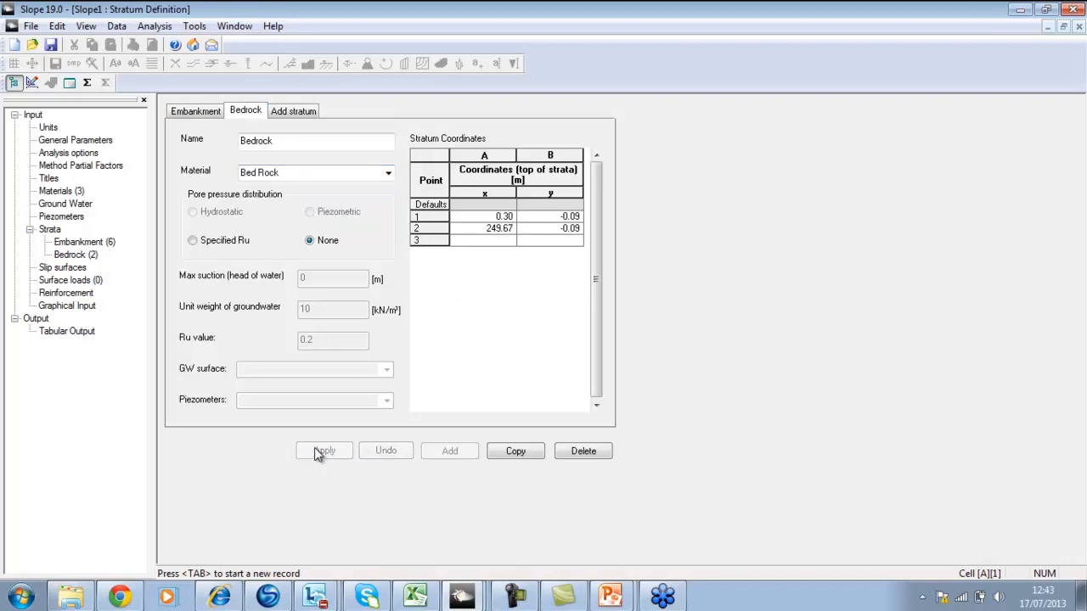
Return to graphical input in DXF import mode and convert the middle DXF line to a groundwater table named Original
{"action": "left_click", "coordinate": [77, 242]}
{"action": "left_click", "coordinate": [73, 206]}
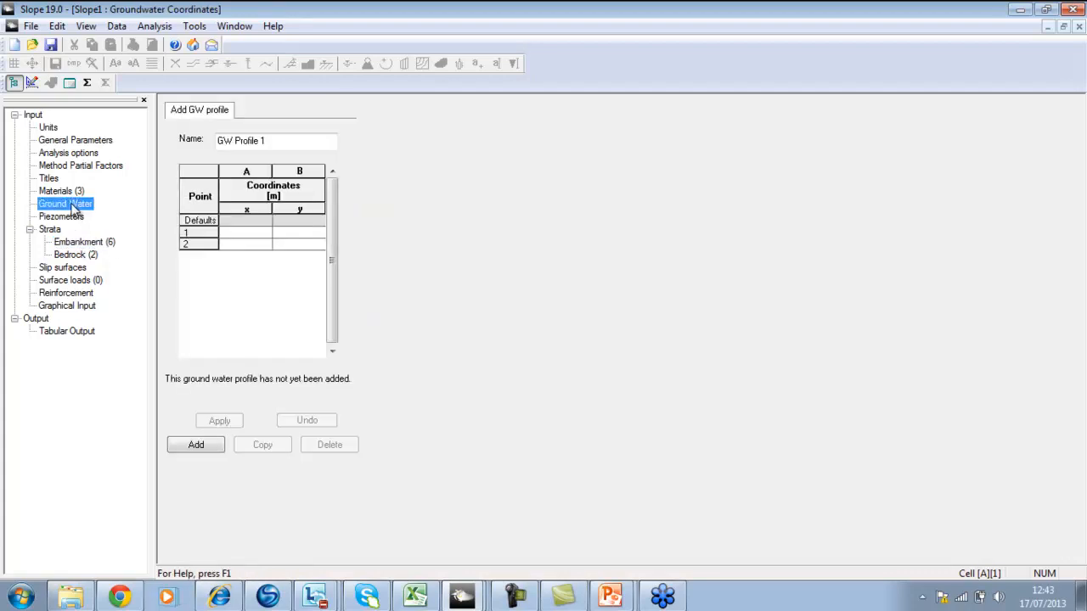
{"action": "left_click", "coordinate": [67, 307]}
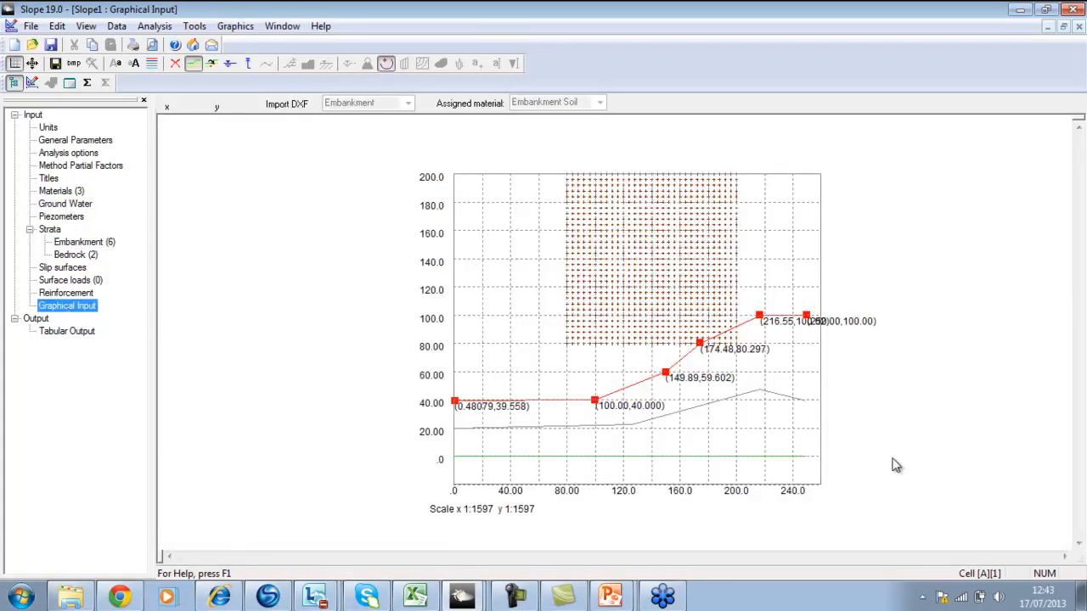
{"action": "left_click", "coordinate": [235, 26]}
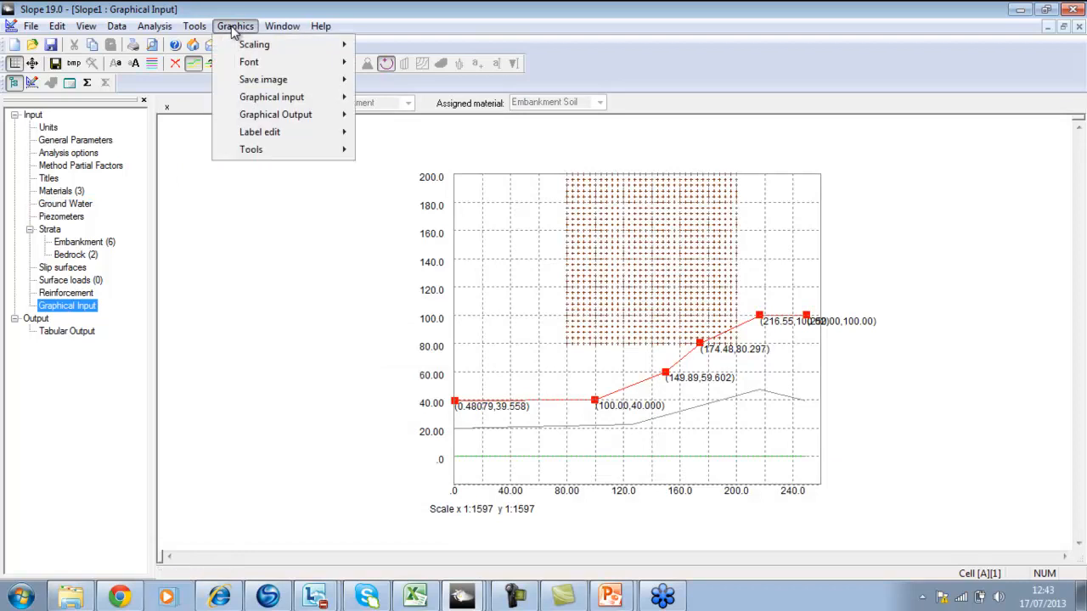
{"action": "mouse_move", "coordinate": [258, 104]}
{"action": "left_click", "coordinate": [429, 169]}
{"action": "left_click", "coordinate": [667, 416]}
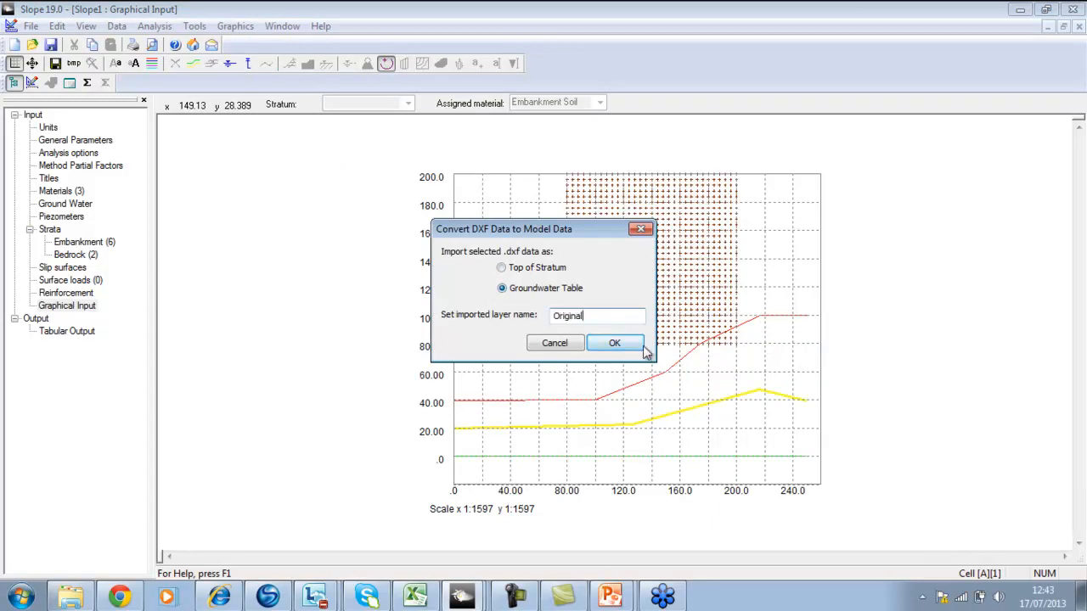
{"action": "left_click", "coordinate": [622, 341]}
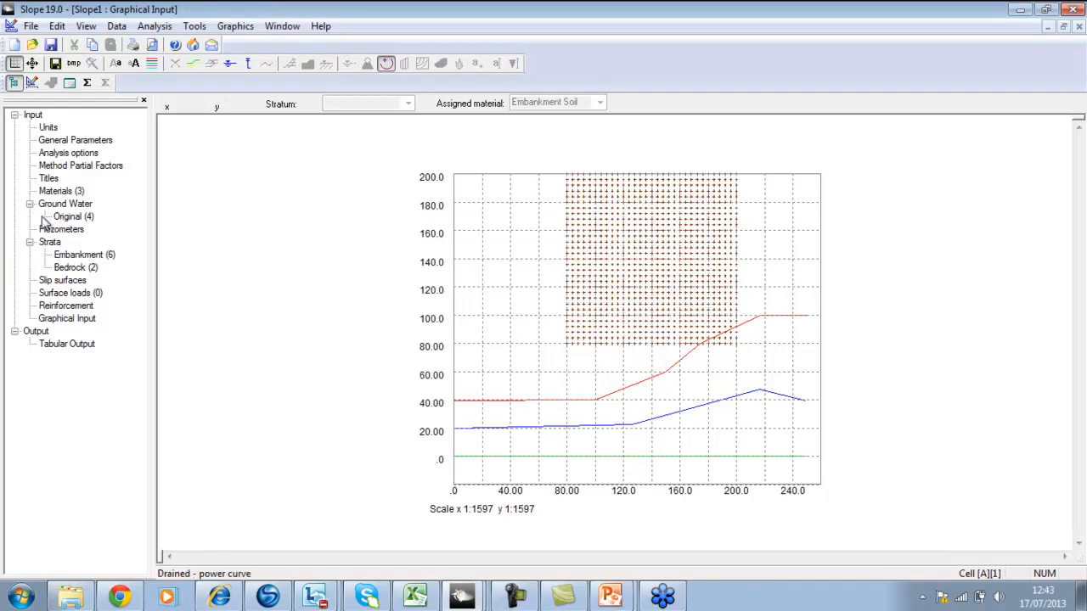
Set the Embankment stratum's pore pressure distribution to Hydrostatic and apply the change
{"action": "left_click", "coordinate": [87, 255]}
{"action": "left_click", "coordinate": [193, 211]}
{"action": "left_click", "coordinate": [386, 370]}
{"action": "left_click", "coordinate": [386, 370]}
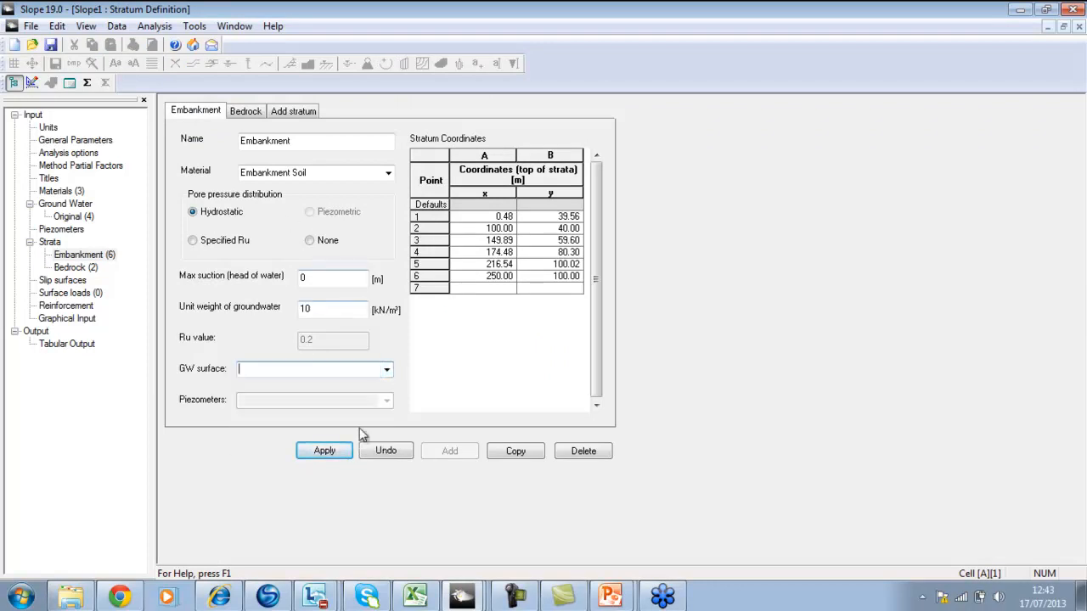
{"action": "left_click", "coordinate": [326, 451]}
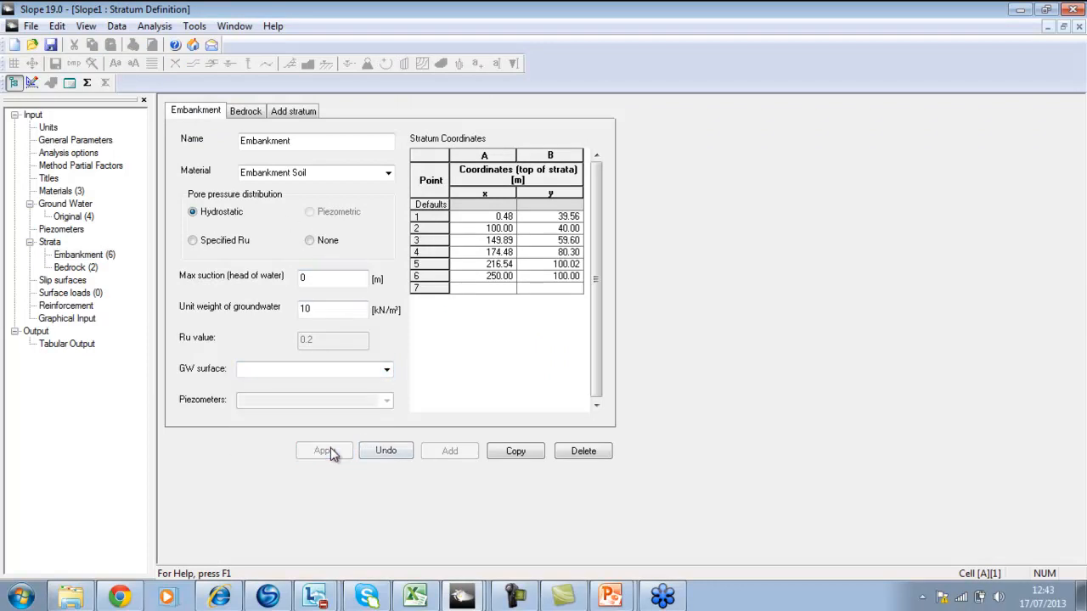
Set the Bedrock stratum's pore pressure distribution to Hydrostatic, apply it and return to the Embankment stratum's definition
{"action": "left_click", "coordinate": [244, 115]}
{"action": "left_click", "coordinate": [192, 212]}
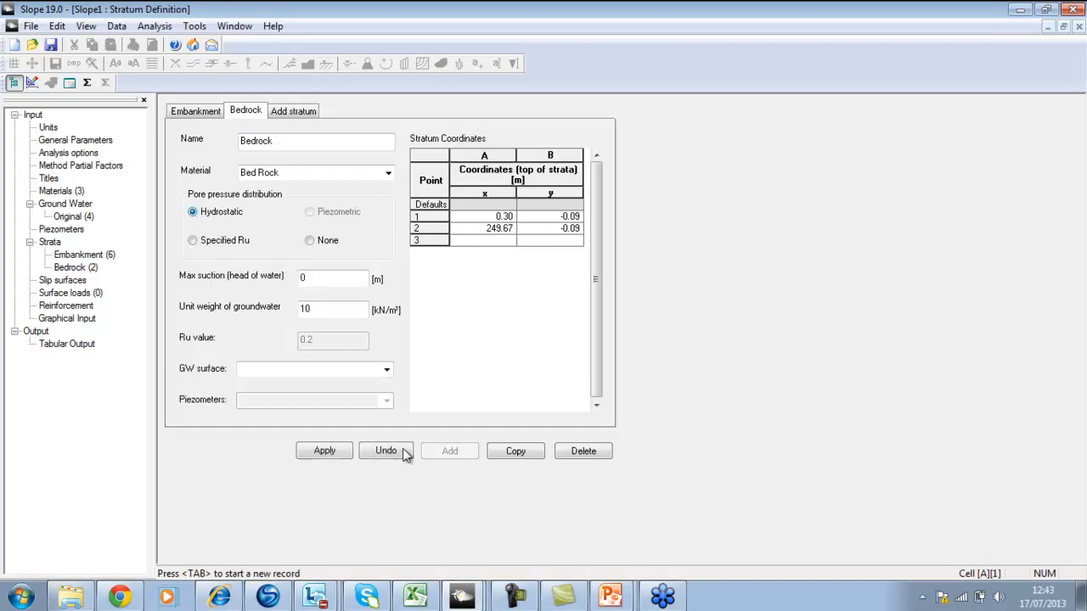
{"action": "left_click", "coordinate": [387, 370]}
{"action": "left_click", "coordinate": [387, 370]}
{"action": "left_click", "coordinate": [330, 451]}
{"action": "left_click", "coordinate": [200, 111]}
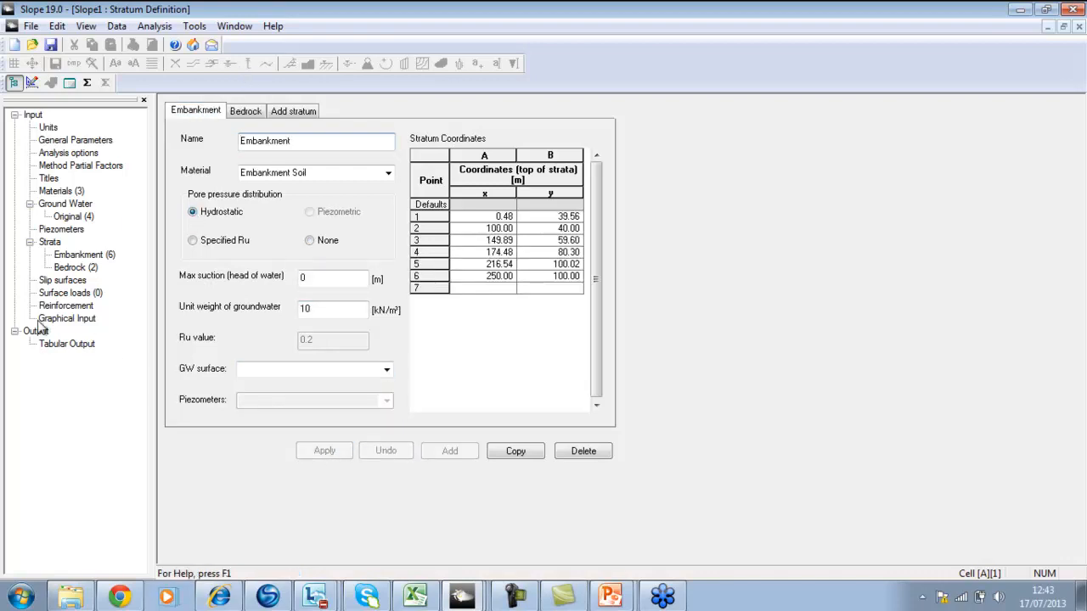
Run the slope analysis and turn off the factor of safety contours to inspect the critical slip circle
{"action": "left_click", "coordinate": [88, 81]}
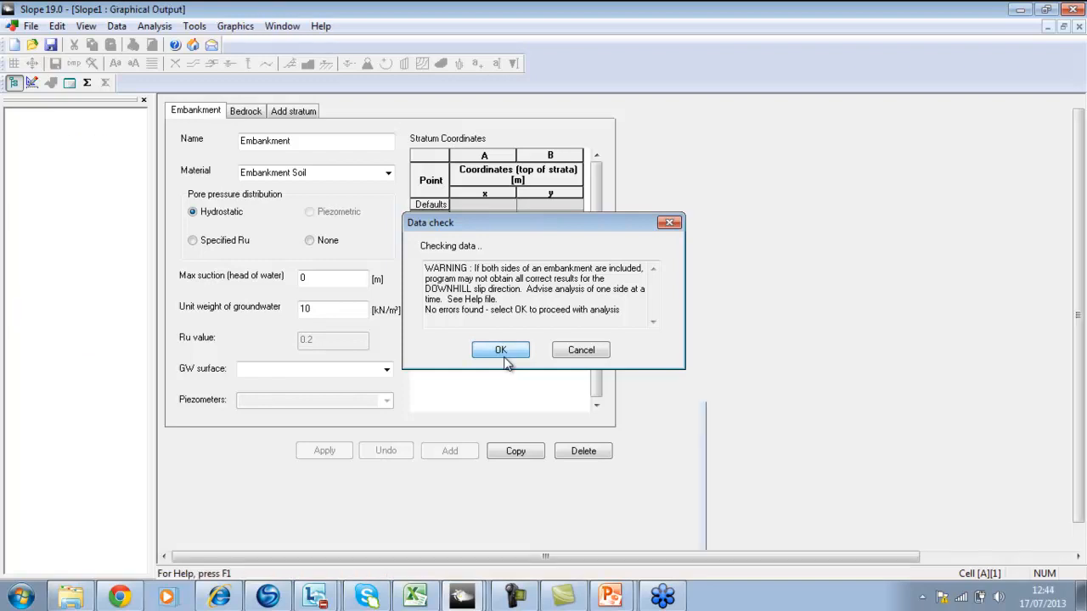
{"action": "left_click", "coordinate": [501, 351]}
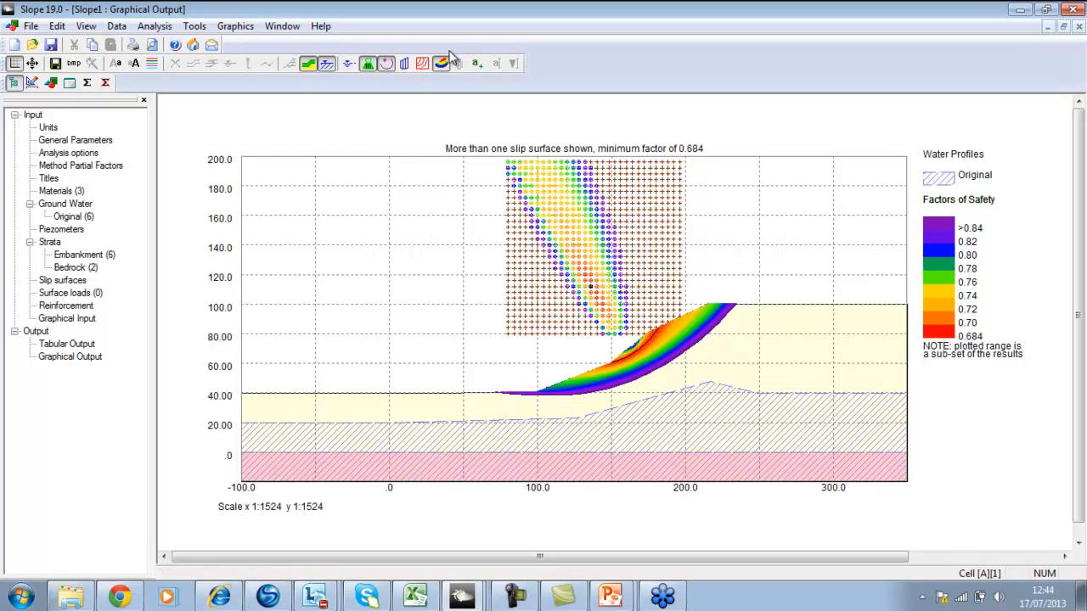
{"action": "left_click", "coordinate": [445, 61]}
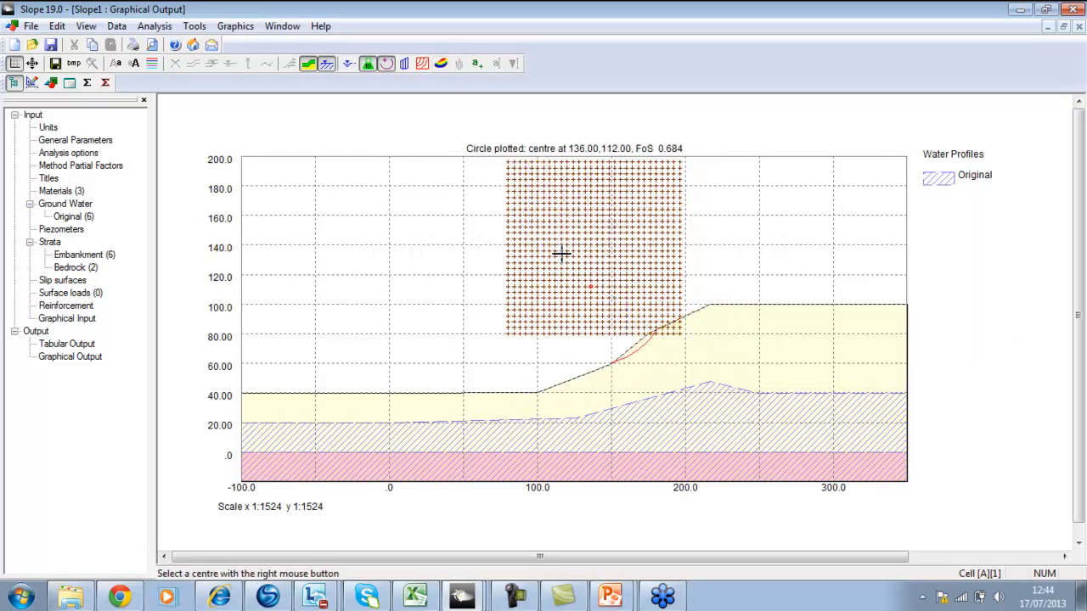
{"action": "left_click_drag", "start_coordinate": [688, 397], "coordinate": [517, 246]}
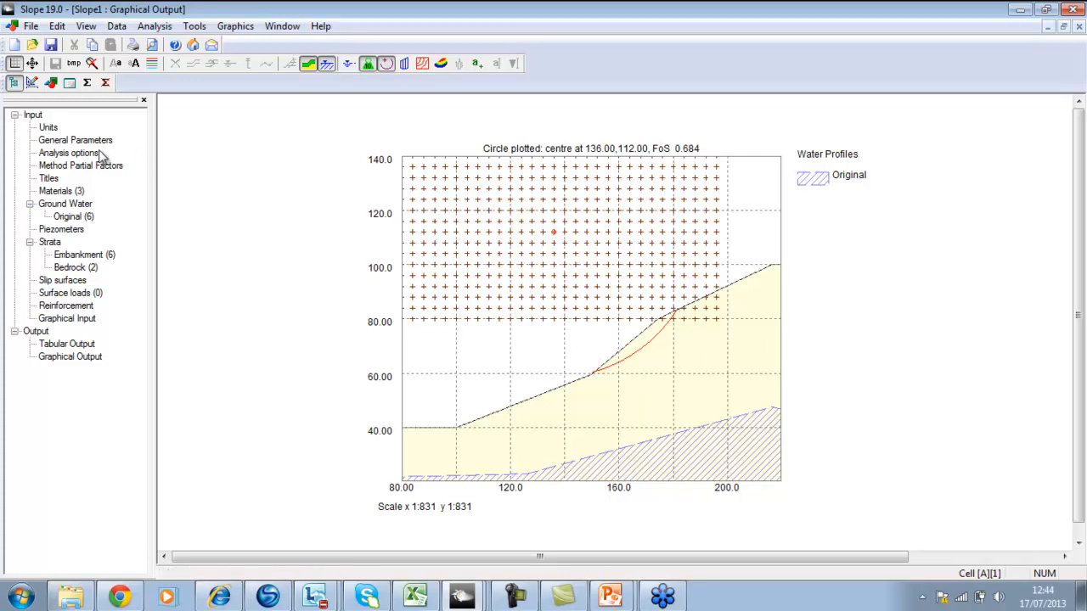
Set the minimum slip weight to 10000 kN in the general parameters, accept deleting the existing results and rerun the slope analysis
{"action": "left_click", "coordinate": [90, 140]}
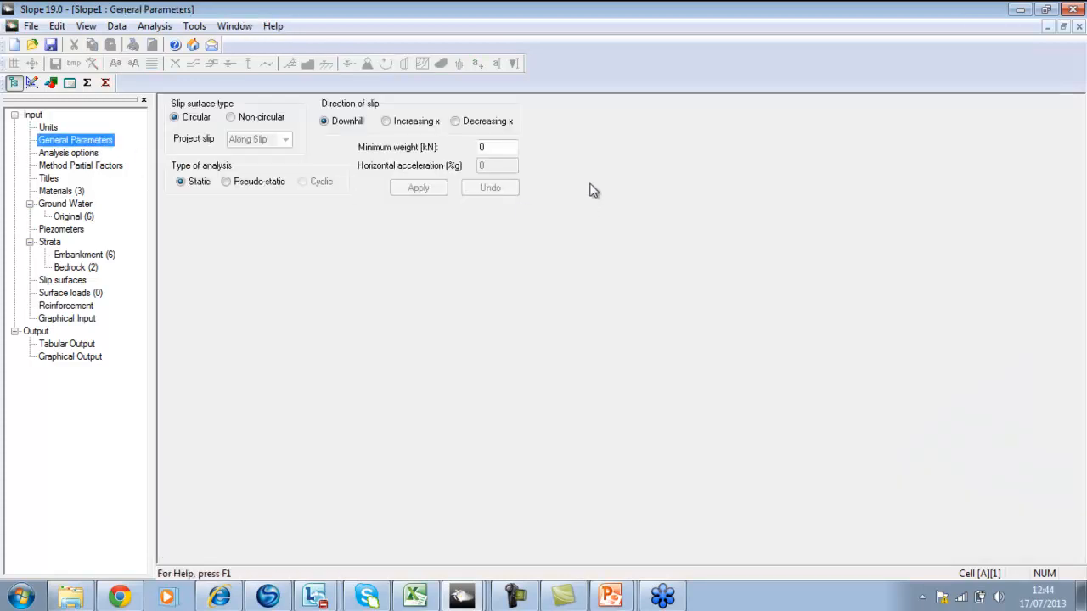
{"action": "left_click", "coordinate": [502, 148]}
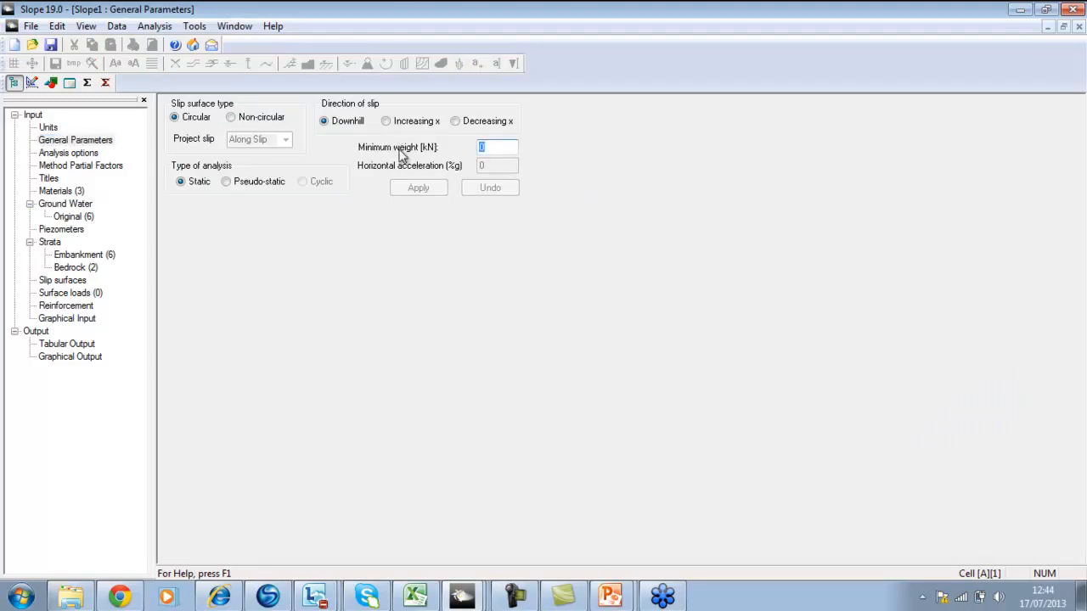
{"action": "type", "text": "10000"}
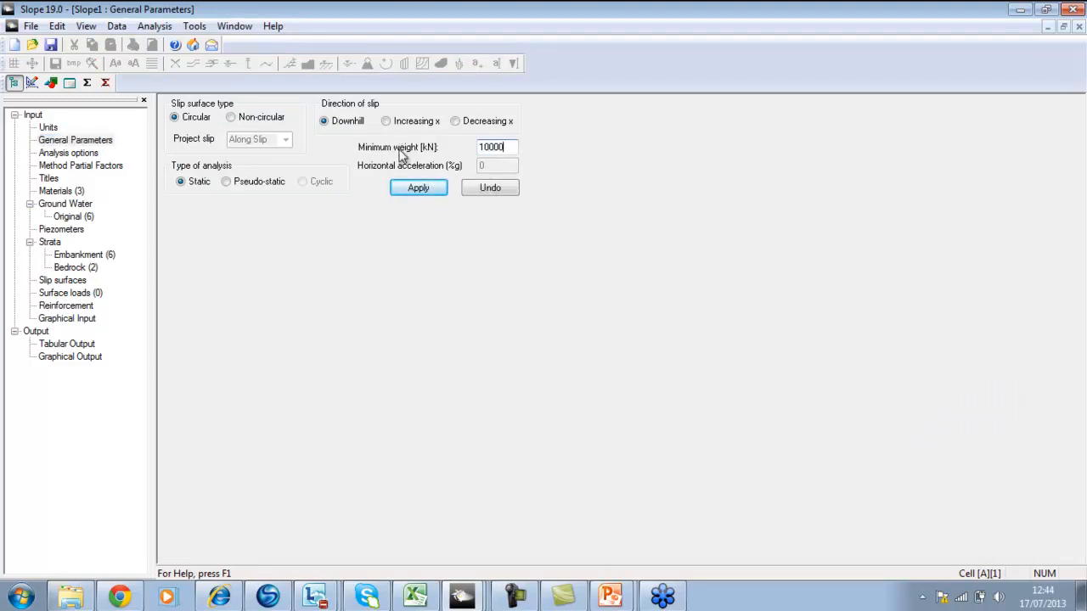
{"action": "left_click", "coordinate": [413, 188]}
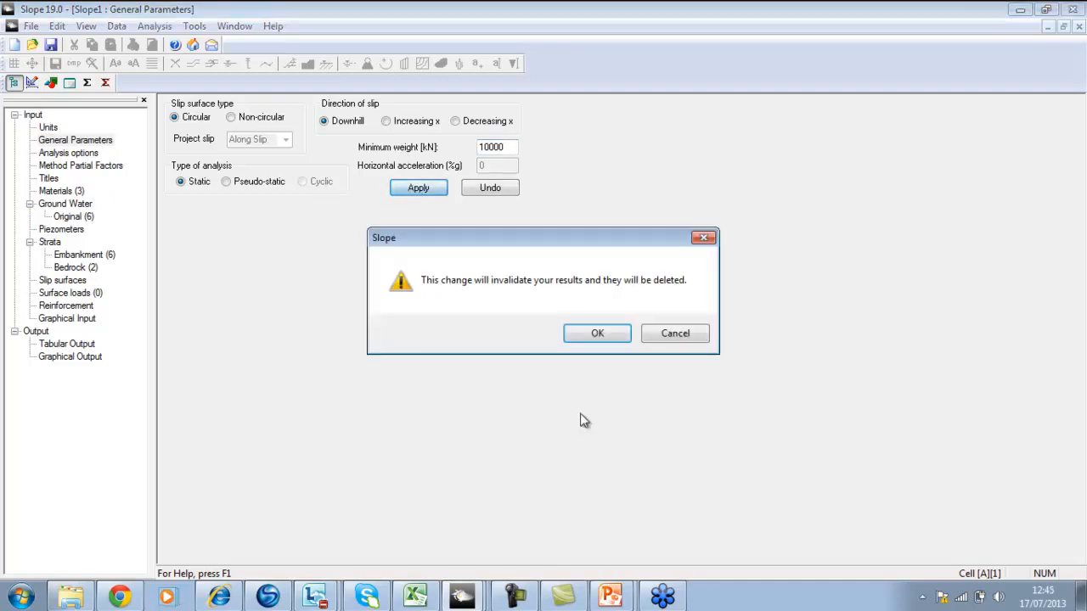
{"action": "left_click", "coordinate": [580, 335]}
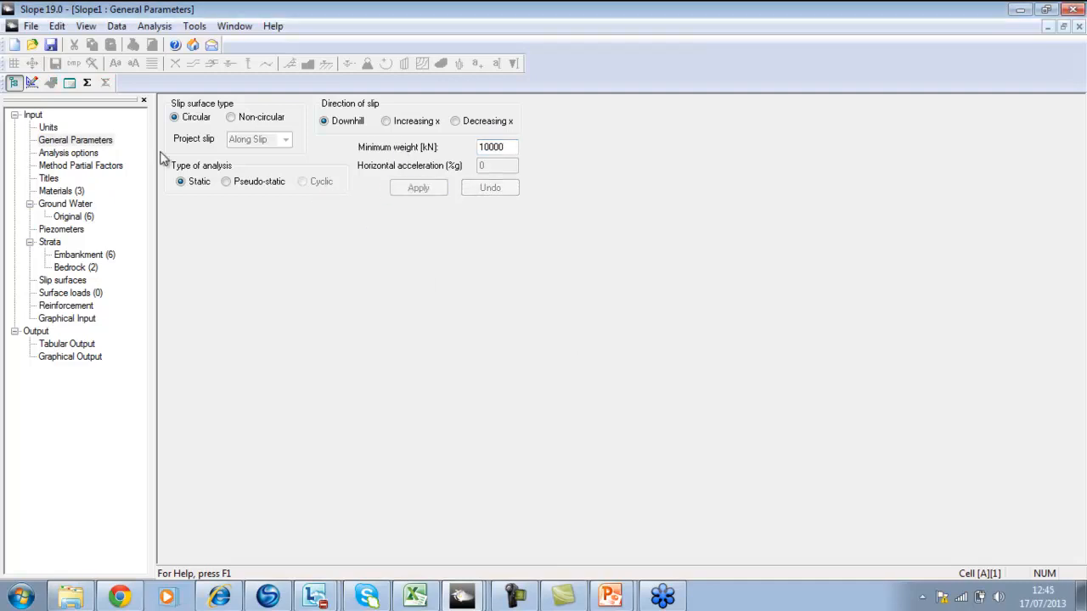
{"action": "left_click", "coordinate": [86, 82]}
{"action": "left_click", "coordinate": [484, 352]}
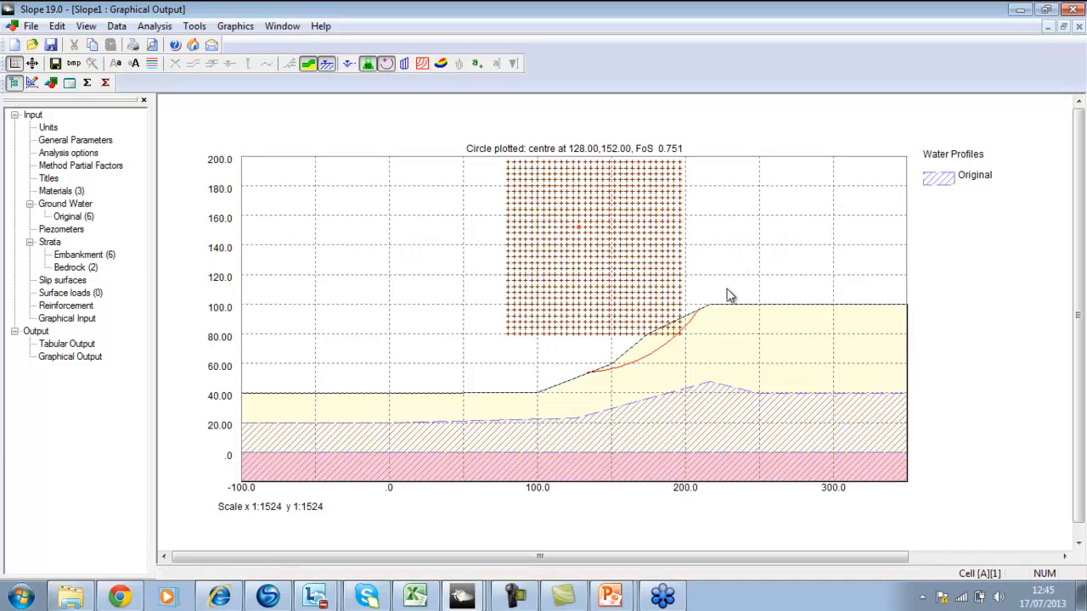
{"action": "left_click", "coordinate": [59, 283]}
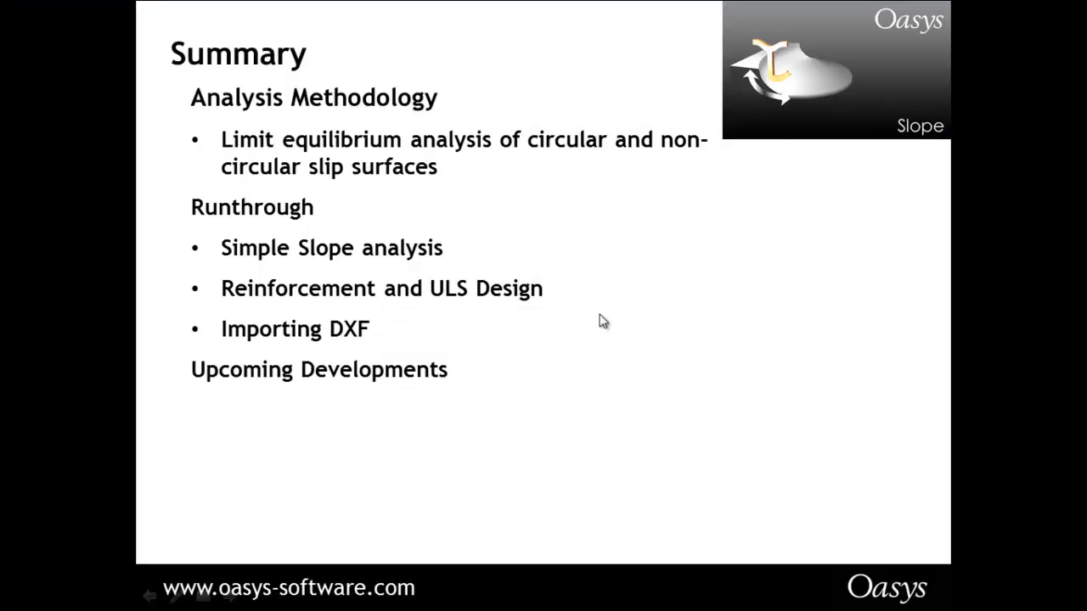
{"action": "left_click", "coordinate": [600, 315]}
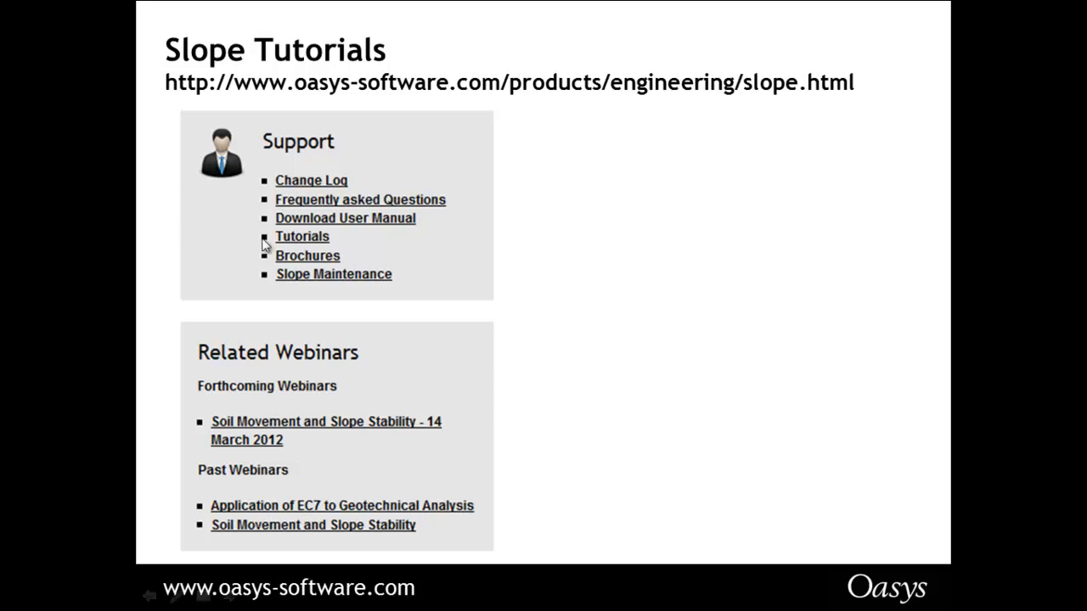
{"action": "left_click", "coordinate": [276, 243]}
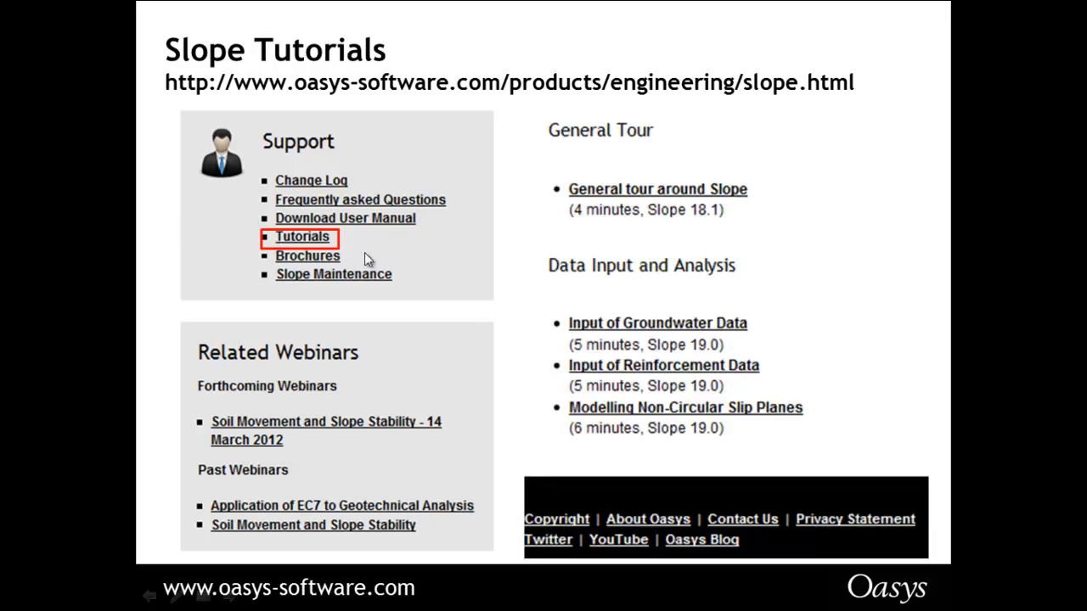